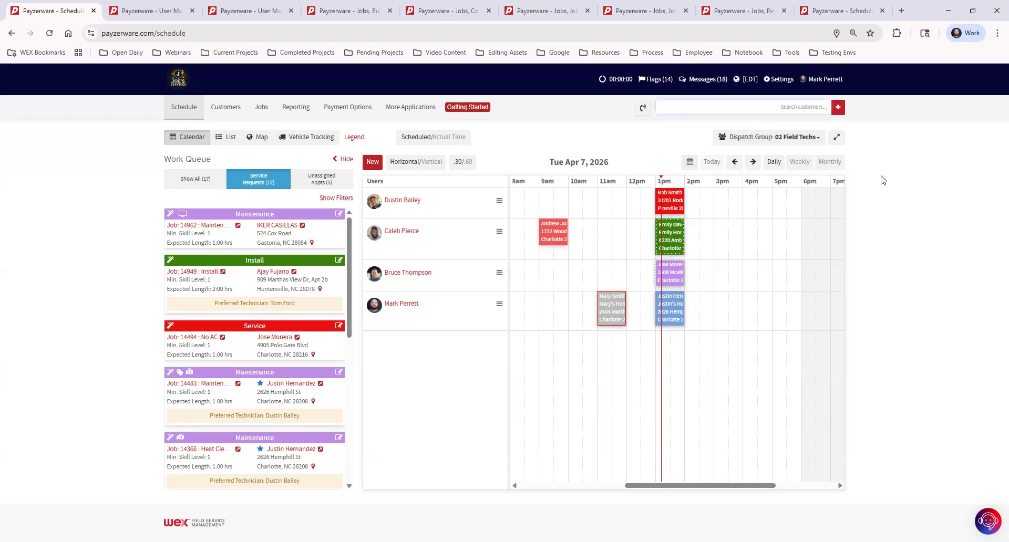
- Search customers by name (also 'dkhfdsk') with no match, then open a blank New Customer form
type("justin")
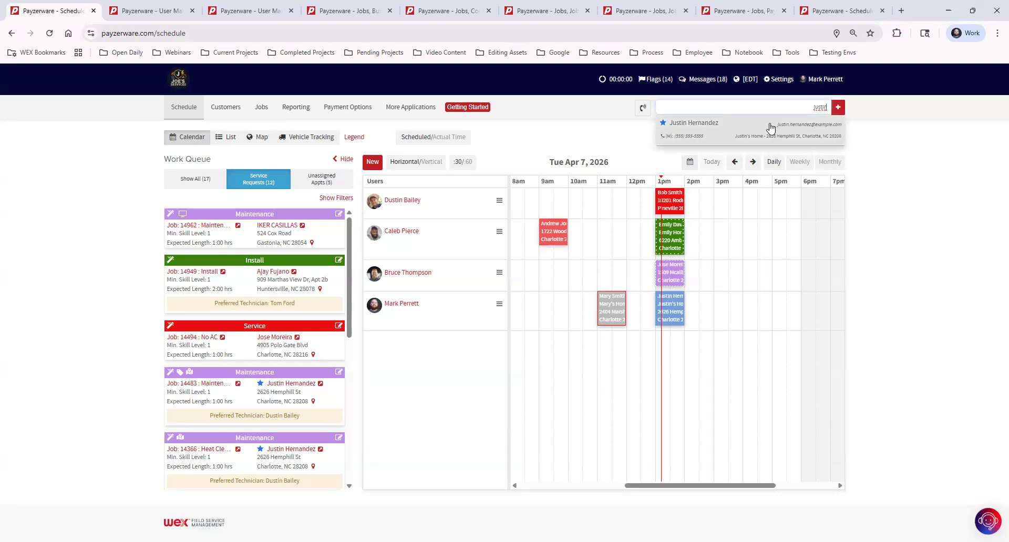
type("dkhfdsk")
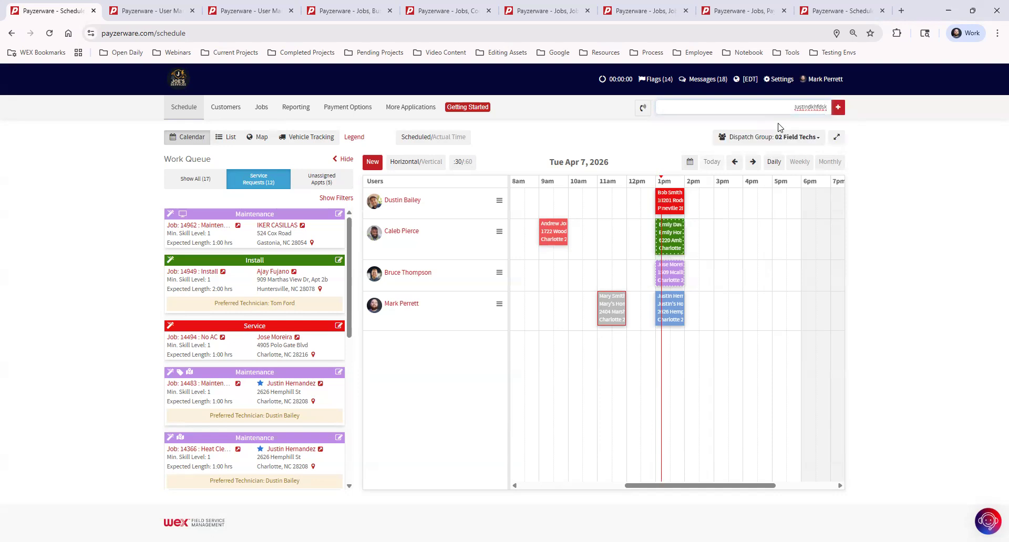
left_click(836, 109)
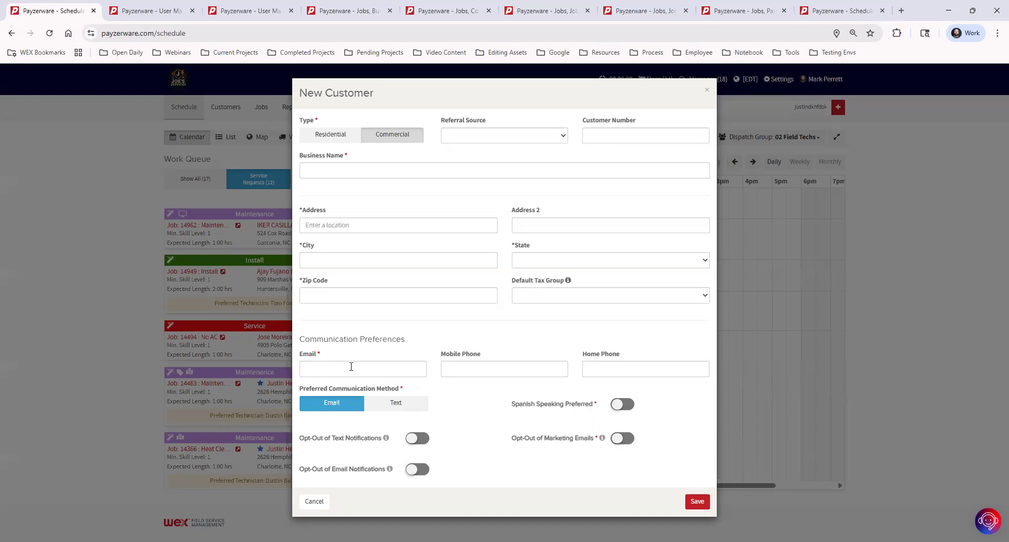
- Turn on Opt-Out of Marketing Emails and Opt-Out of Email Notifications, then close New Customer unsaved
left_click(335, 368)
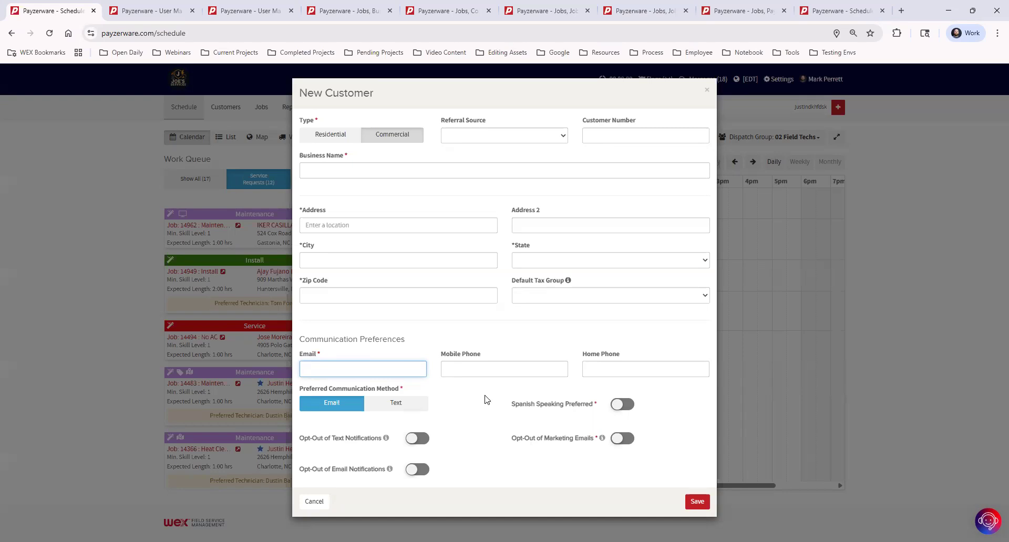
left_click(622, 440)
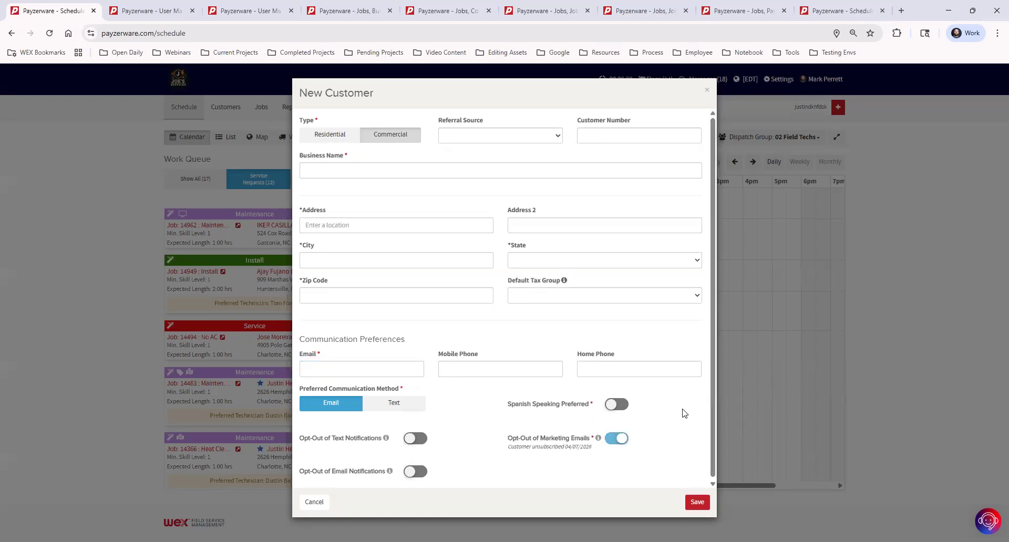
left_click(417, 472)
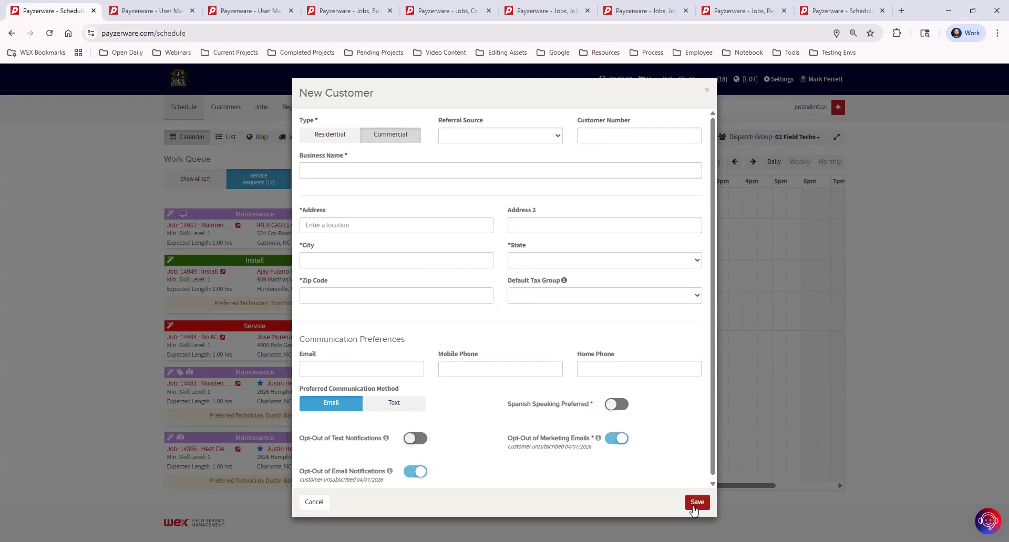
left_click(707, 90)
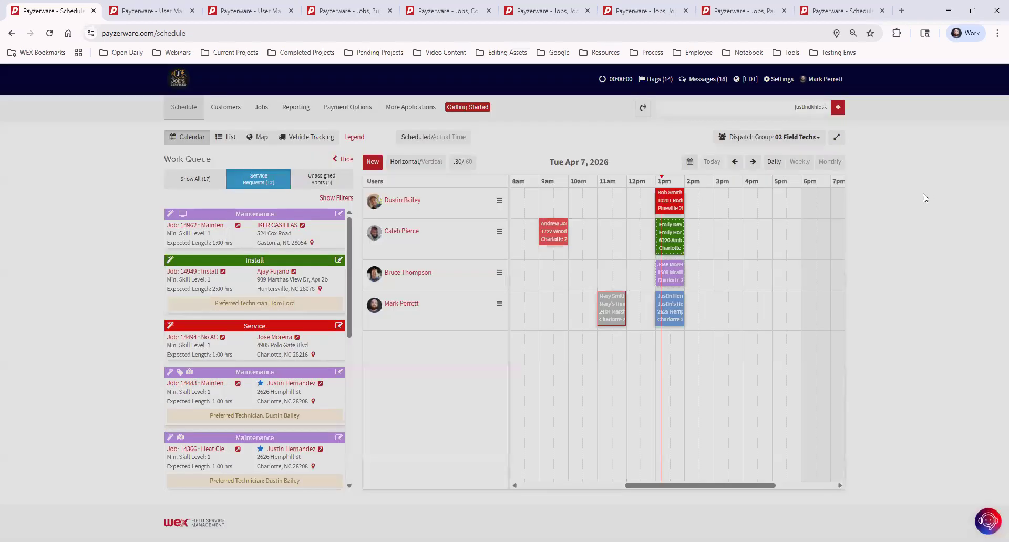
left_click(789, 110)
- Clear the customer search and switch the dispatch board to the 01 All Users group
key("BackSpace")
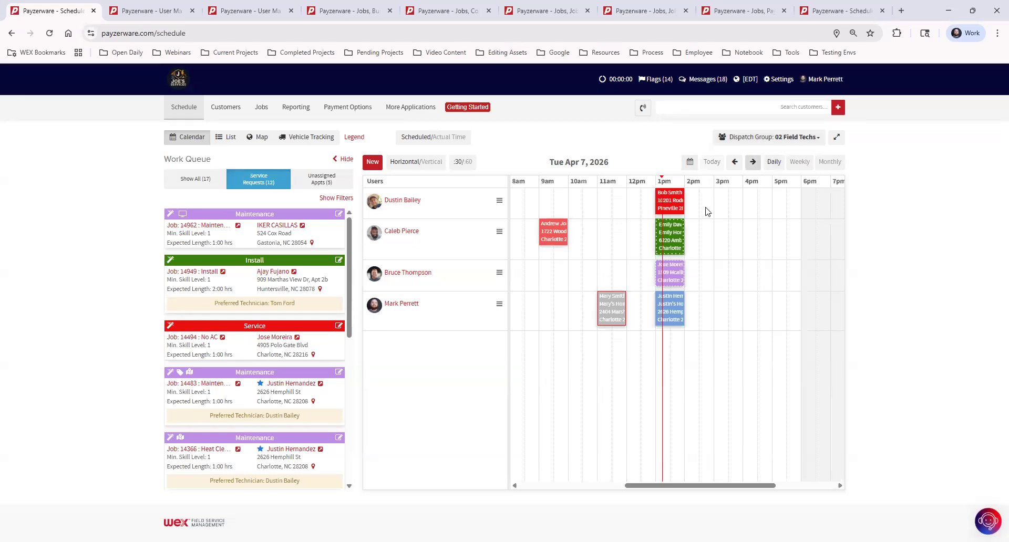
left_click(802, 142)
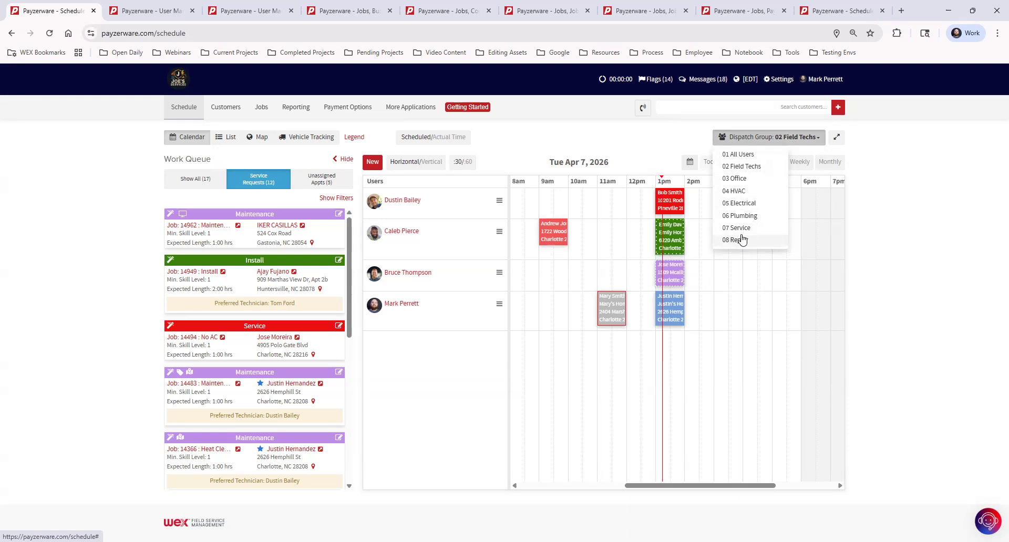
left_click(765, 155)
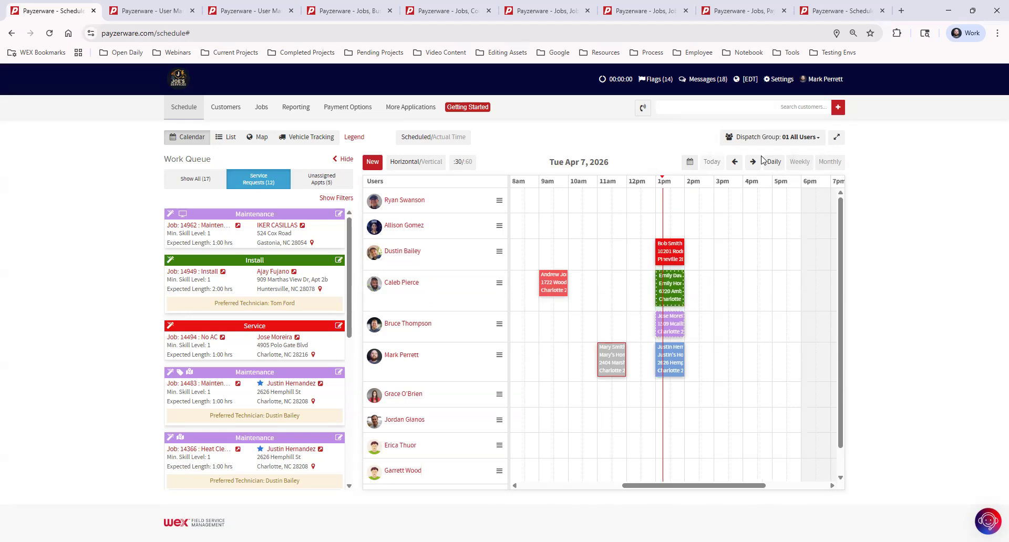
- Cycle the dispatch board through 03 Office and 04 HVAC, then back to 02 Field Techs
left_click(793, 138)
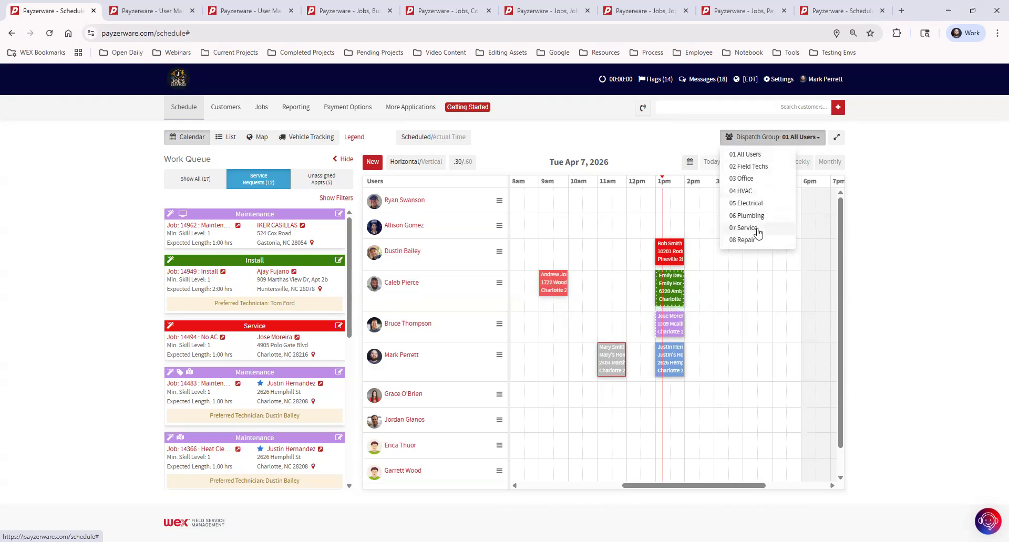
left_click(768, 181)
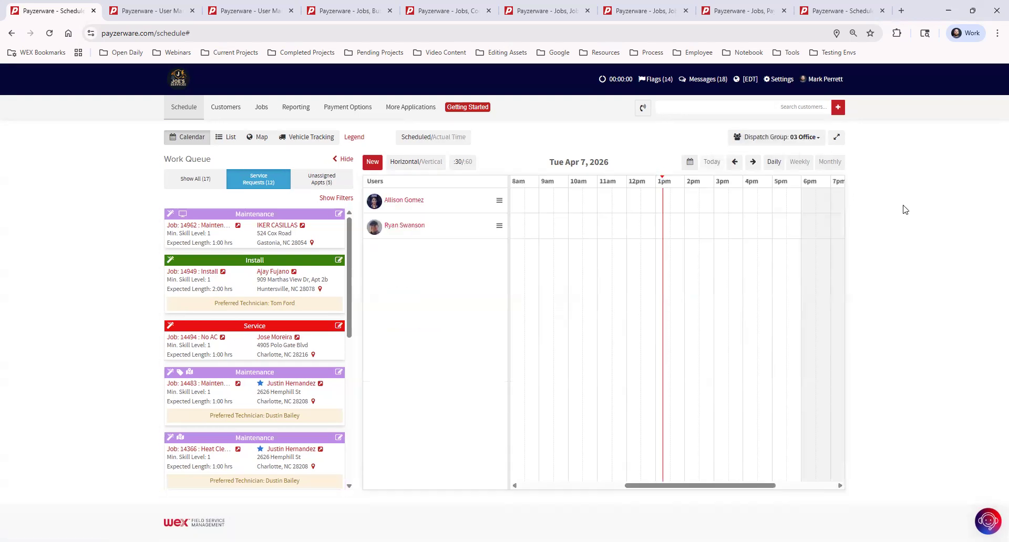
left_click(776, 140)
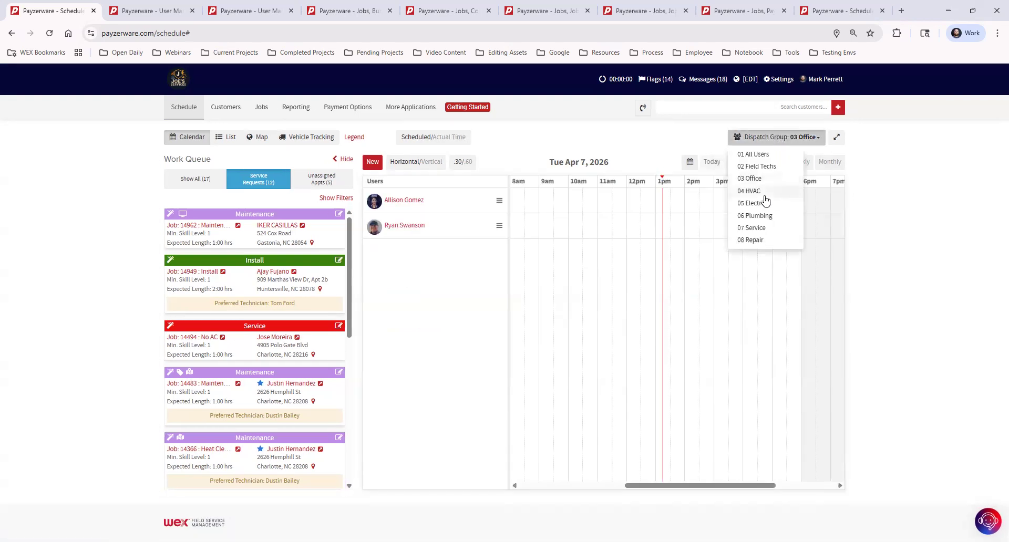
left_click(762, 192)
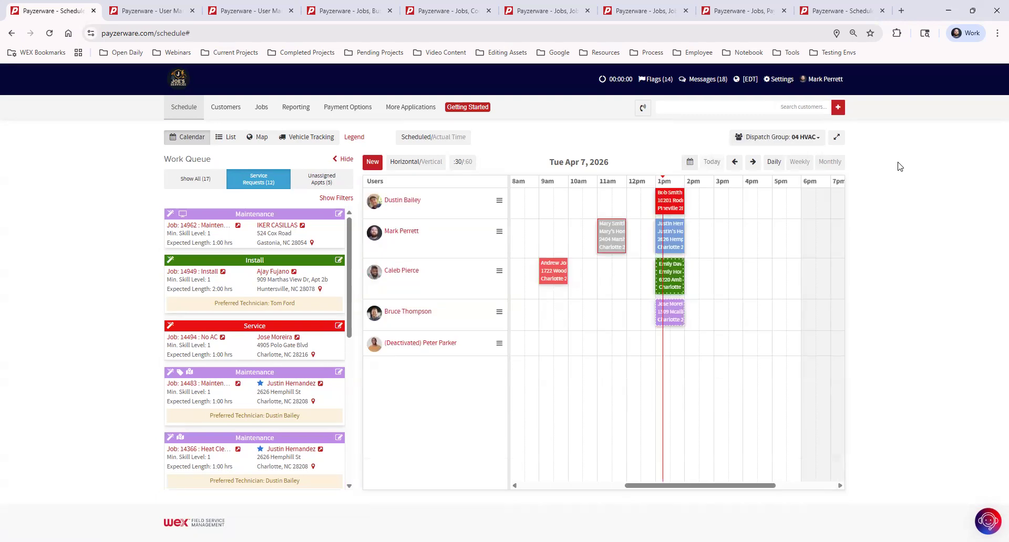
left_click(794, 139)
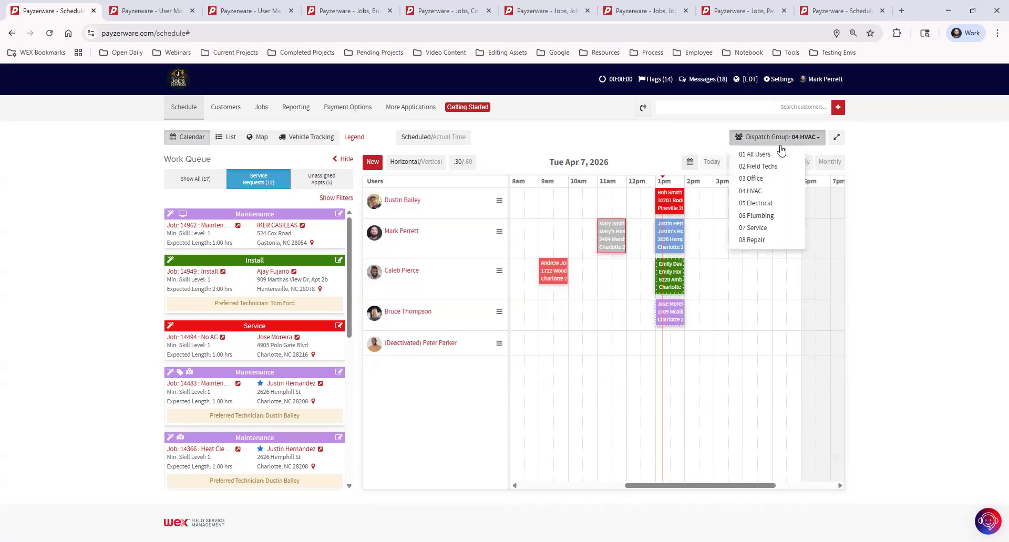
left_click(769, 167)
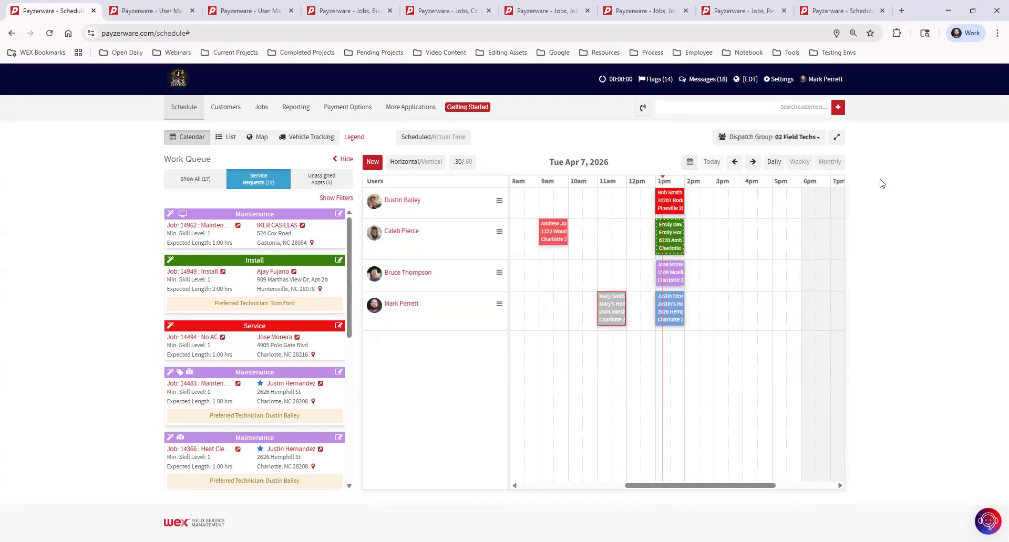
left_click(778, 83)
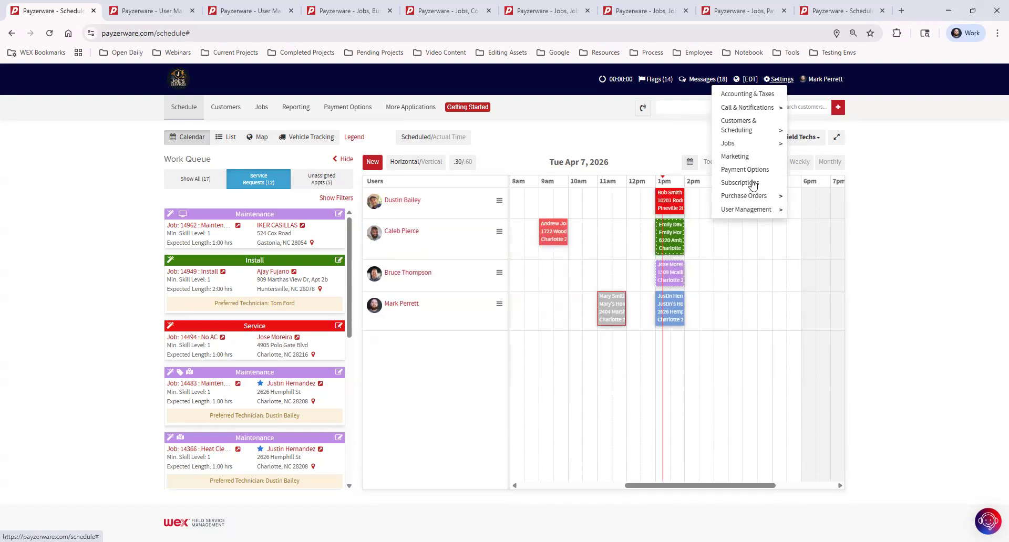
- Visit Settings > User Management > Users, then go to the Dispatch Groups page
mouse_move(755, 212)
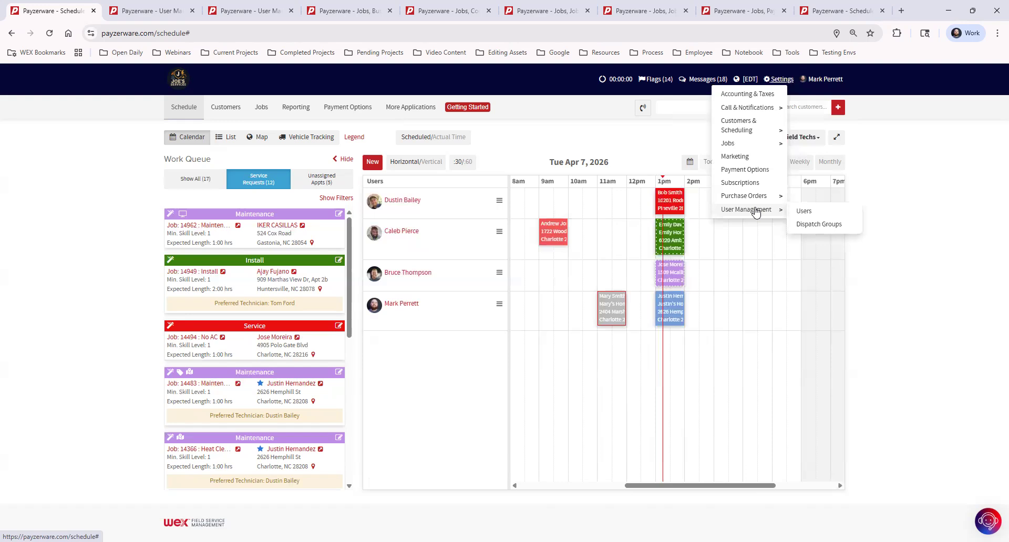
left_click(804, 211)
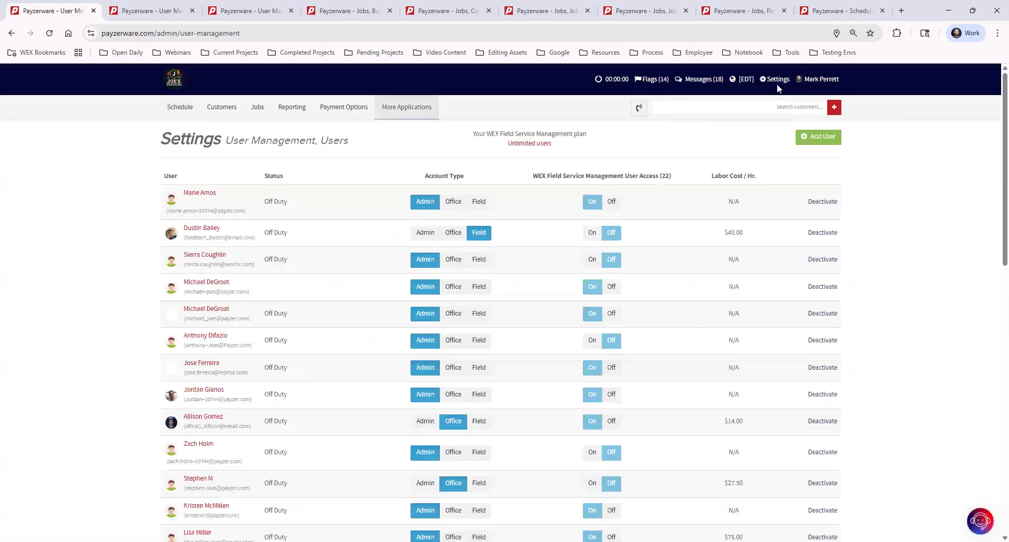
left_click(774, 81)
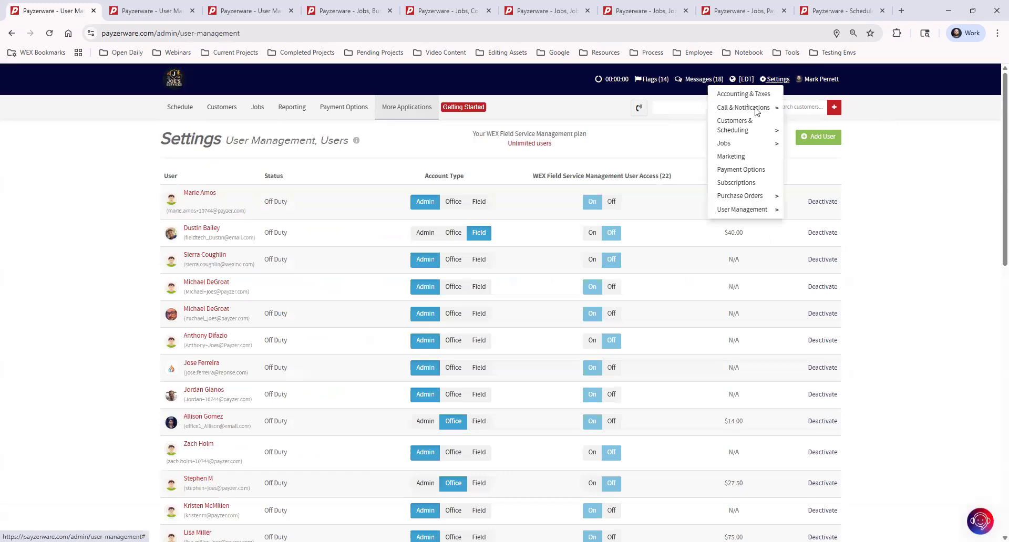
left_click(812, 229)
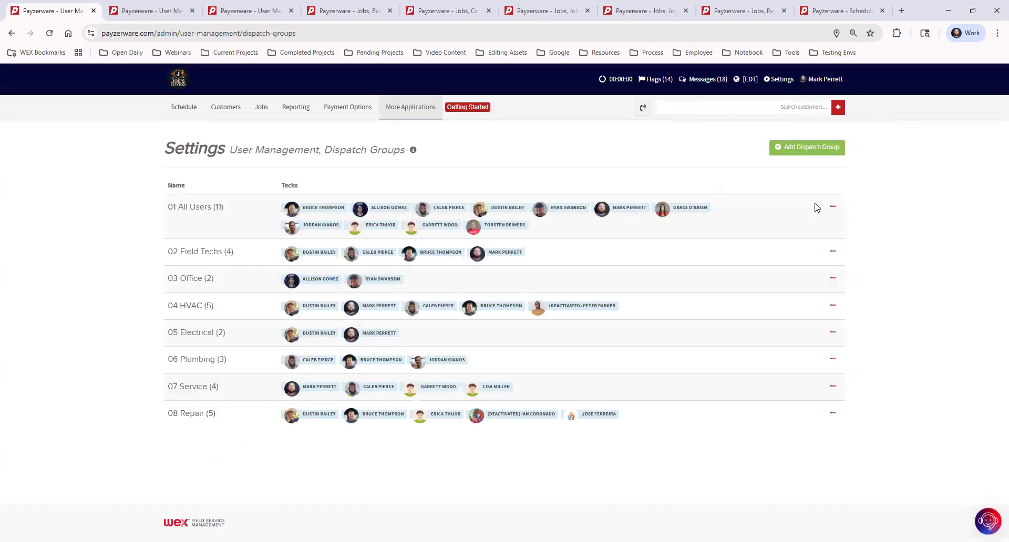
- Check the 01 All Users group's options without choosing one, then begin adding a dispatch group
left_click(780, 82)
left_click(833, 209)
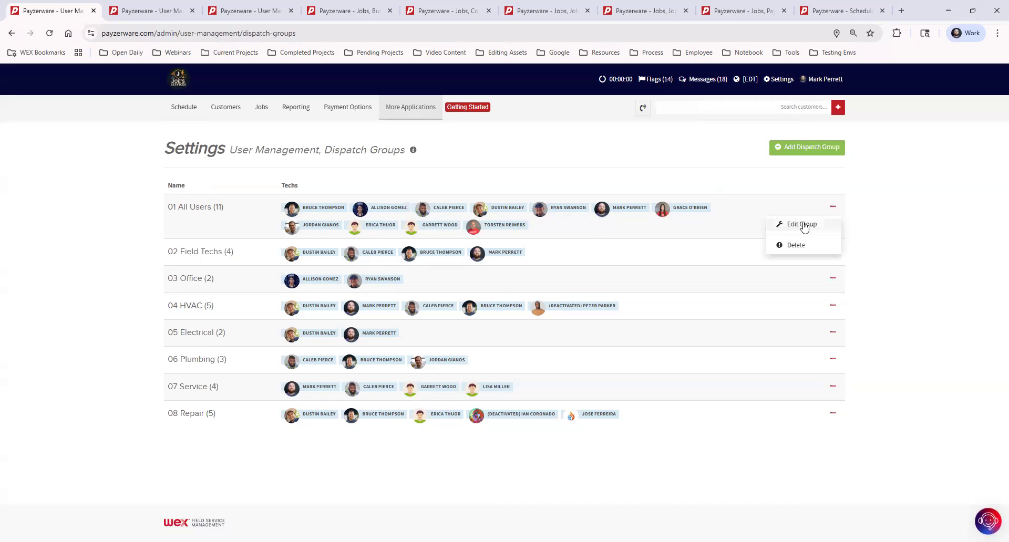
left_click(896, 188)
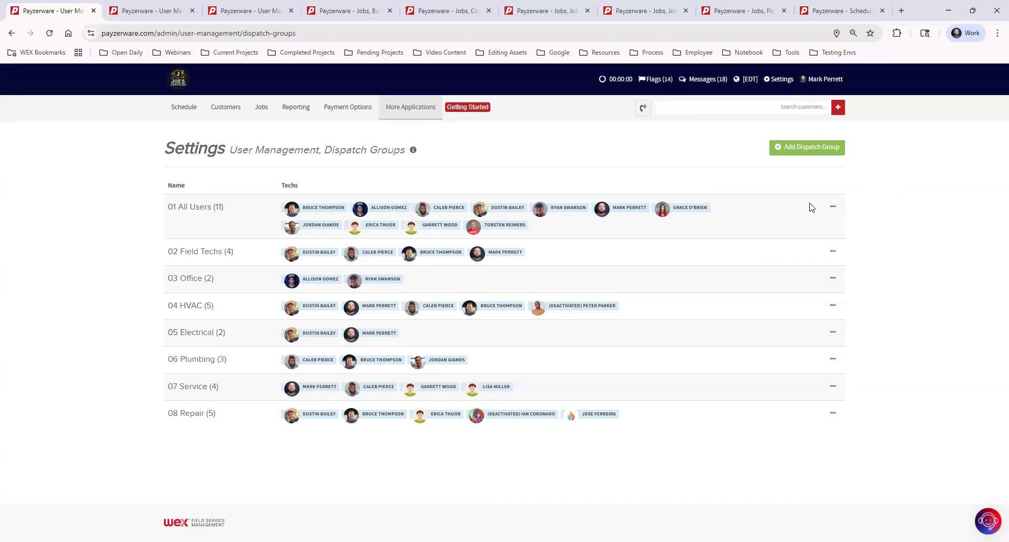
left_click(813, 152)
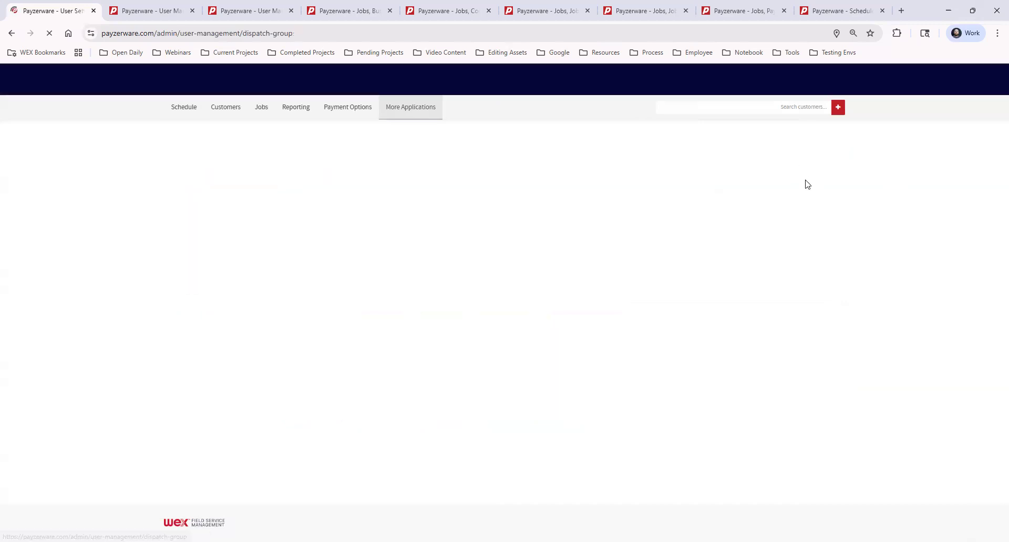
- Name the group All Users, tick the first five listed techs, save, and return to Dispatch Groups
left_click(394, 199)
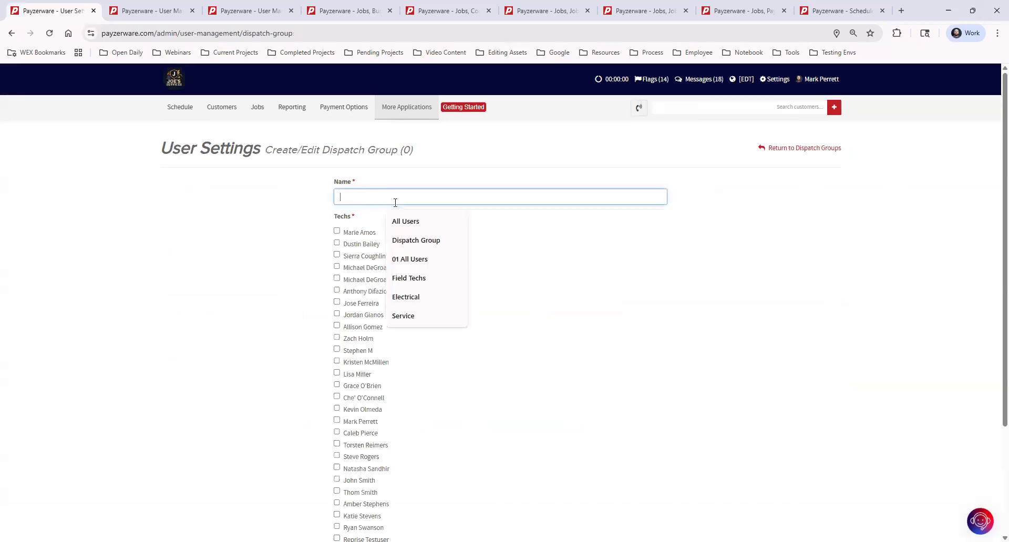
left_click(428, 225)
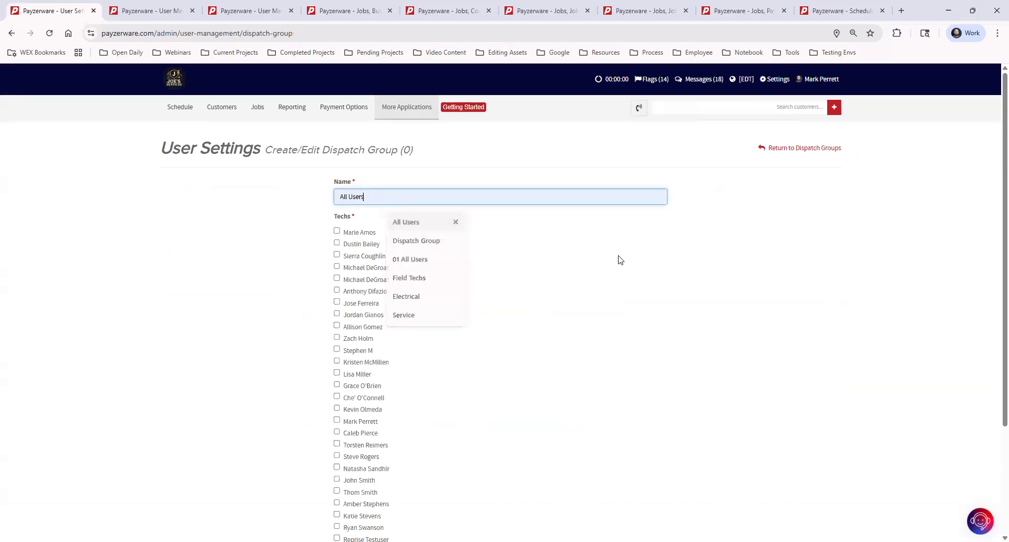
left_click(337, 231)
left_click(336, 243)
left_click(337, 255)
left_click(337, 267)
left_click(337, 279)
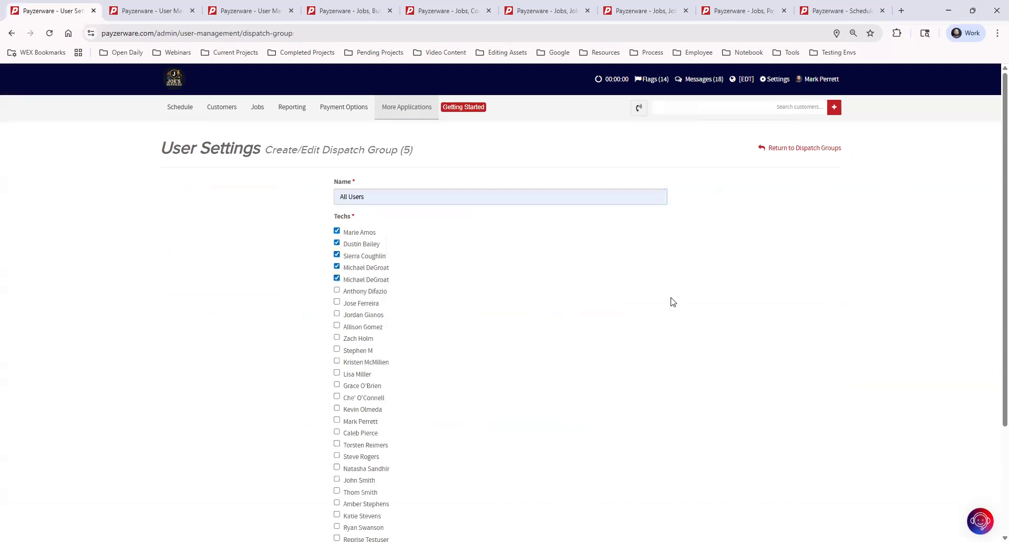
scroll(651, 310, "down", 3)
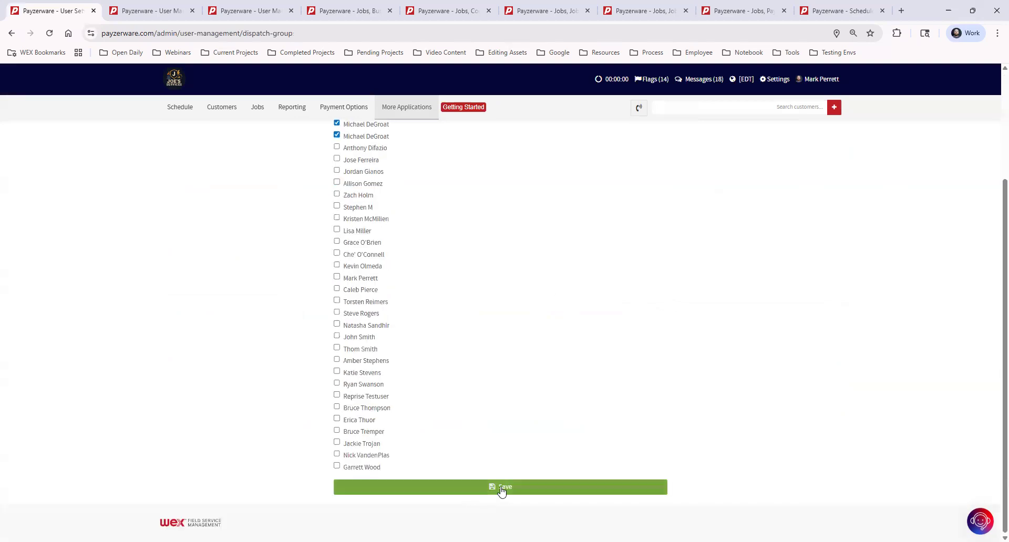
left_click(559, 476)
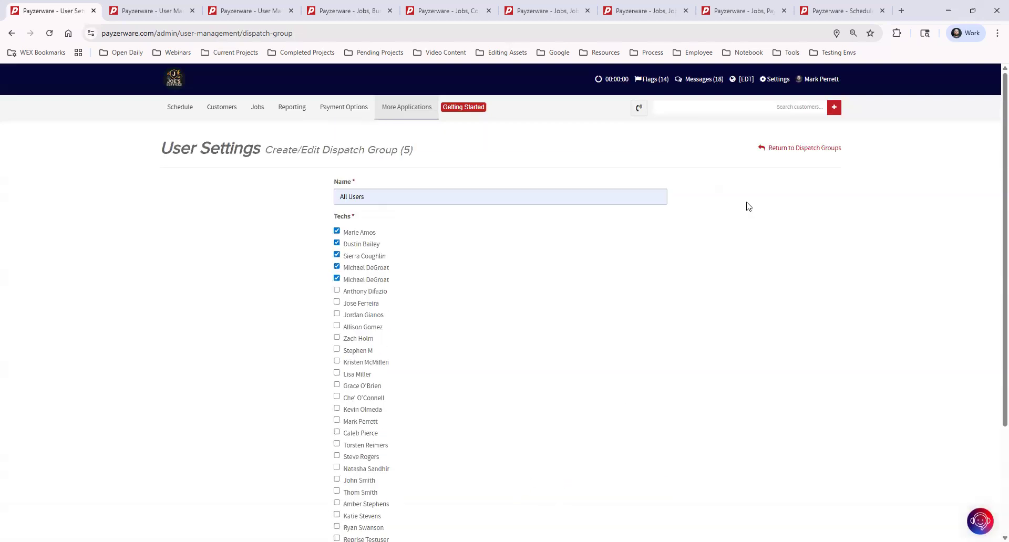
left_click(809, 147)
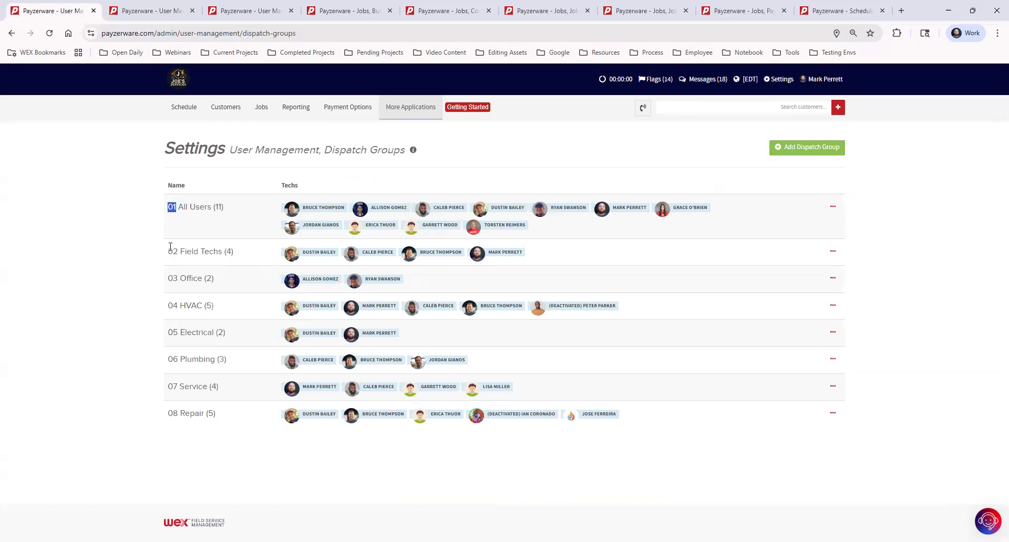
left_click(209, 216)
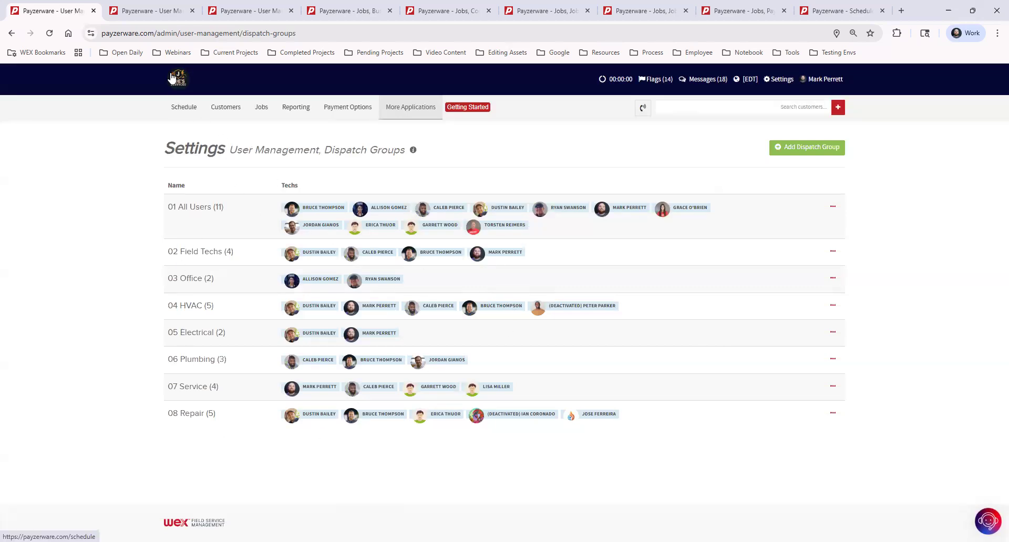
- Open the Schedule board and review the dispatch group choices, keeping 02 Field Techs
left_click(185, 108)
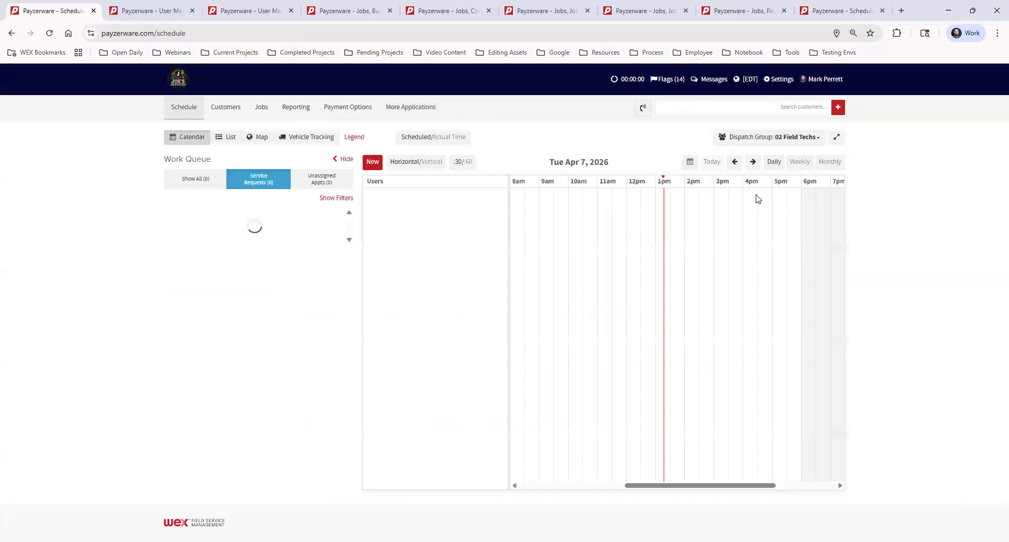
left_click(734, 138)
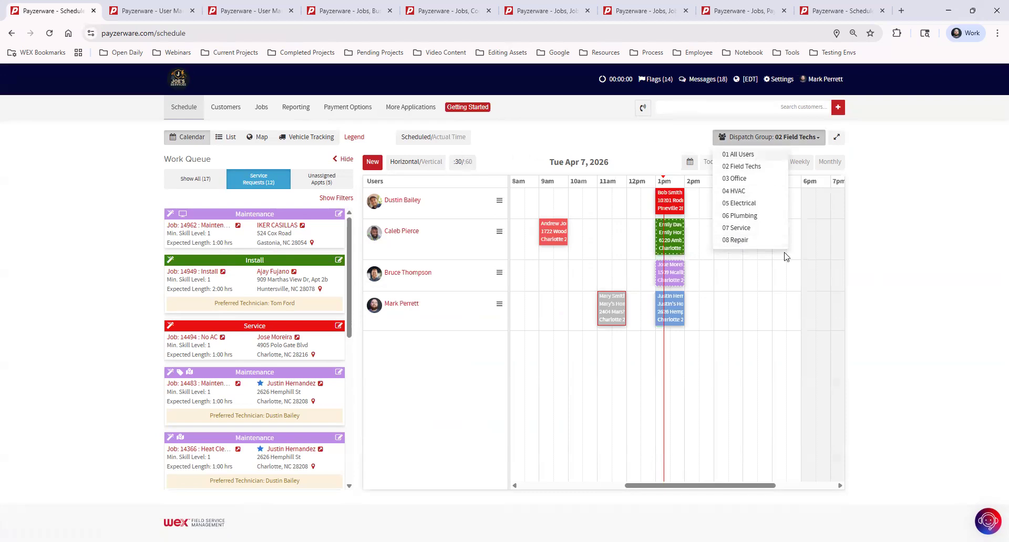
left_click(934, 235)
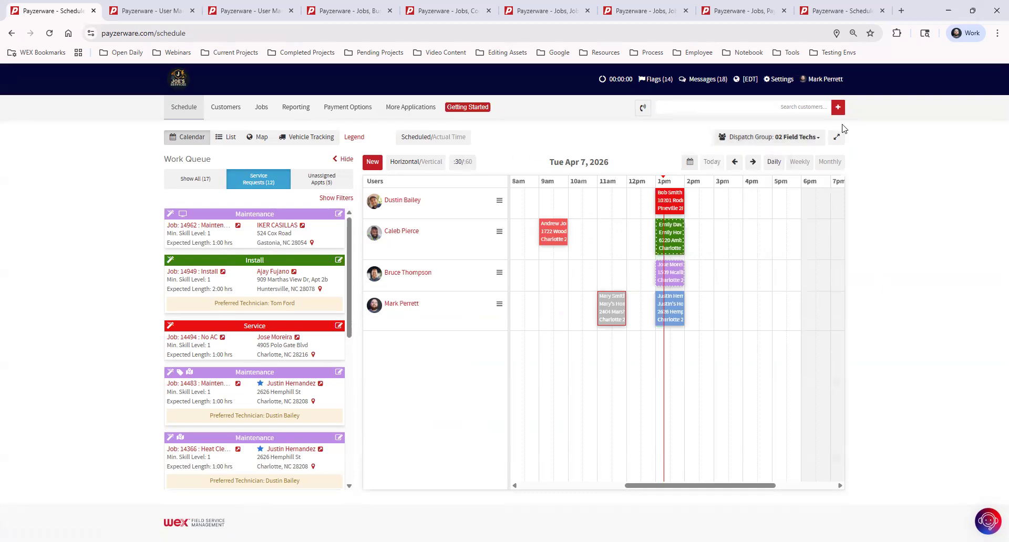
left_click(777, 82)
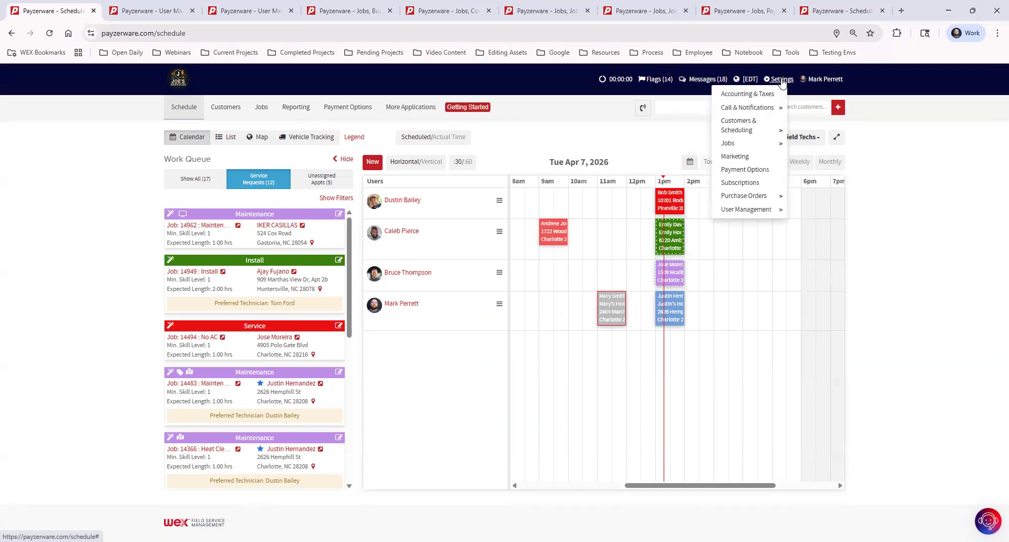
- Switch from the Dispatch Groups tab to the User Management Users list tab
mouse_move(750, 213)
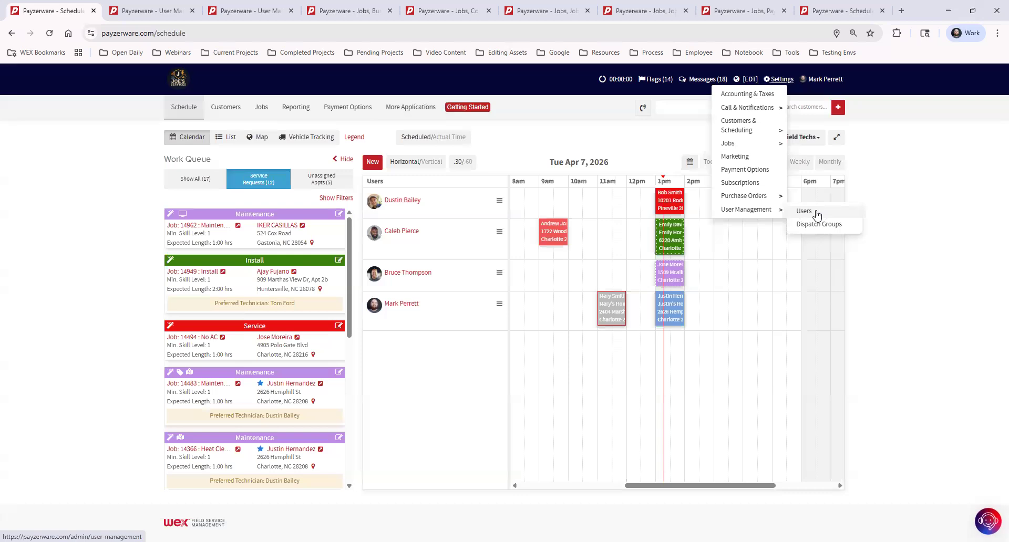
left_click(256, 10)
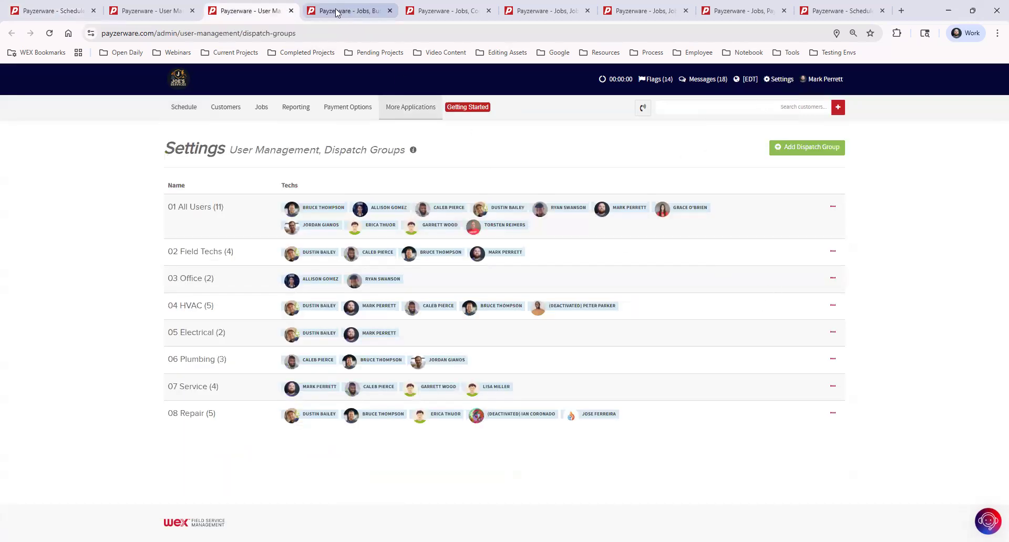
left_click(163, 12)
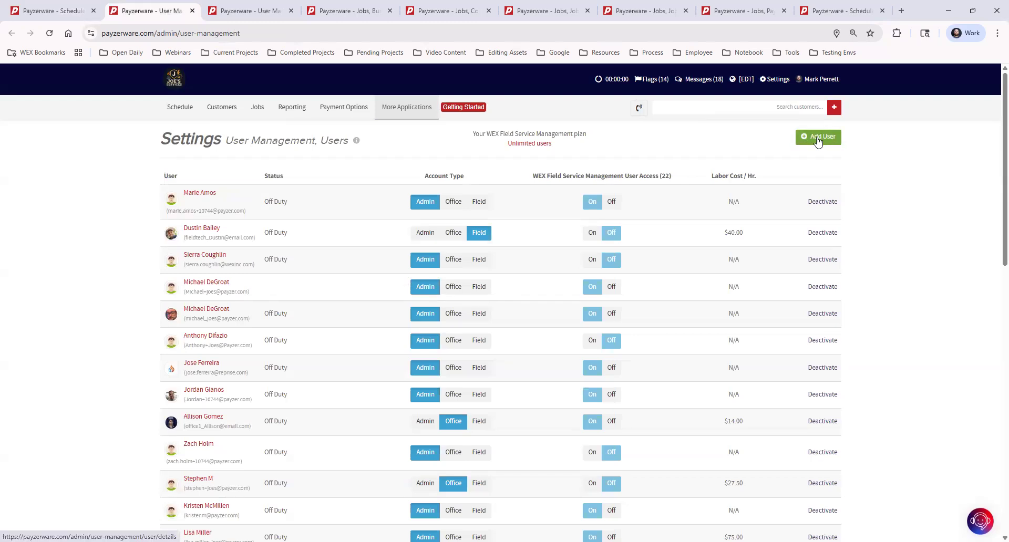
- Open the field tech's Manage User page, focus Home Phone, and keep Tech Skill Level at 3 (Expert)
left_click(208, 231)
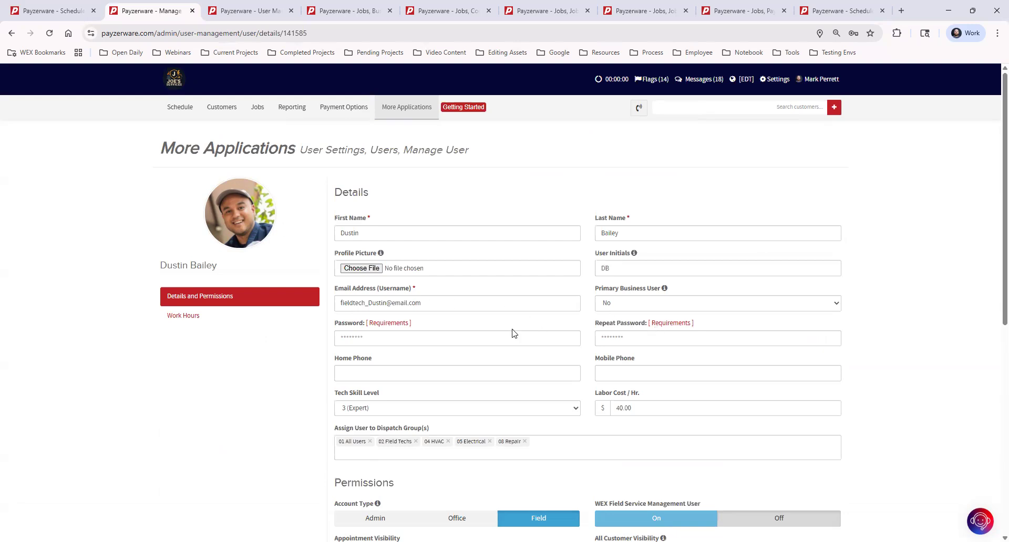
left_click(449, 376)
left_click(382, 413)
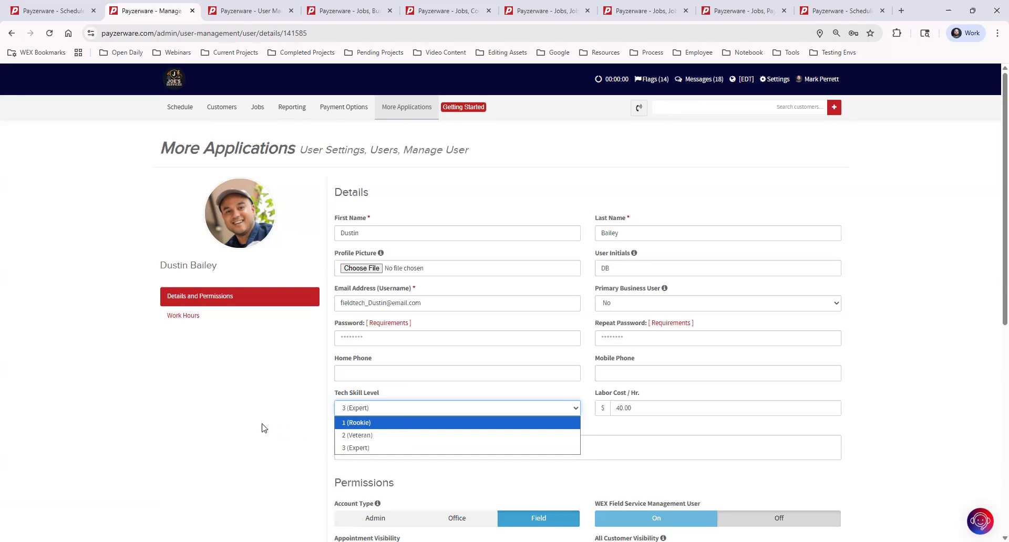
left_click(408, 447)
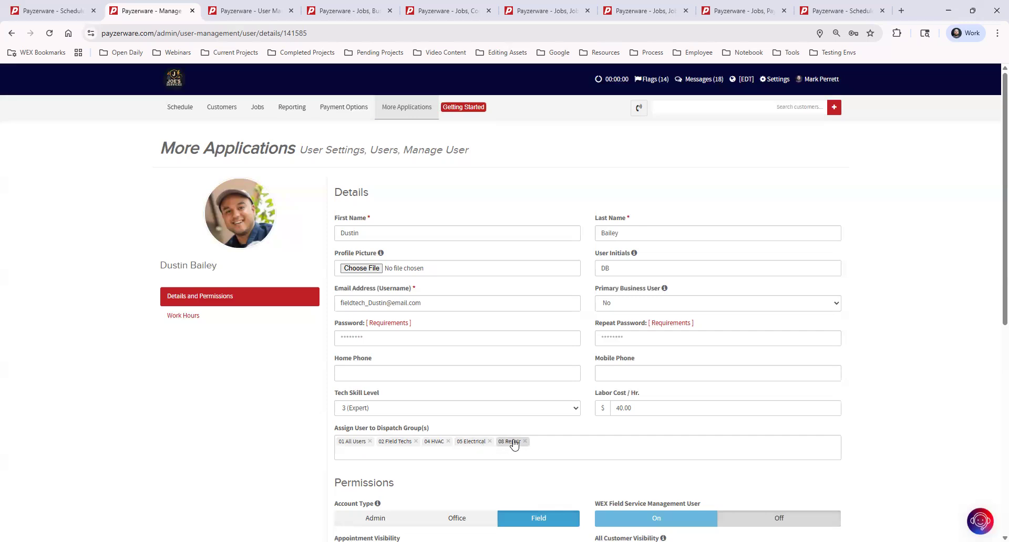
scroll(902, 317, "down", 2)
scroll(902, 318, "down", 5)
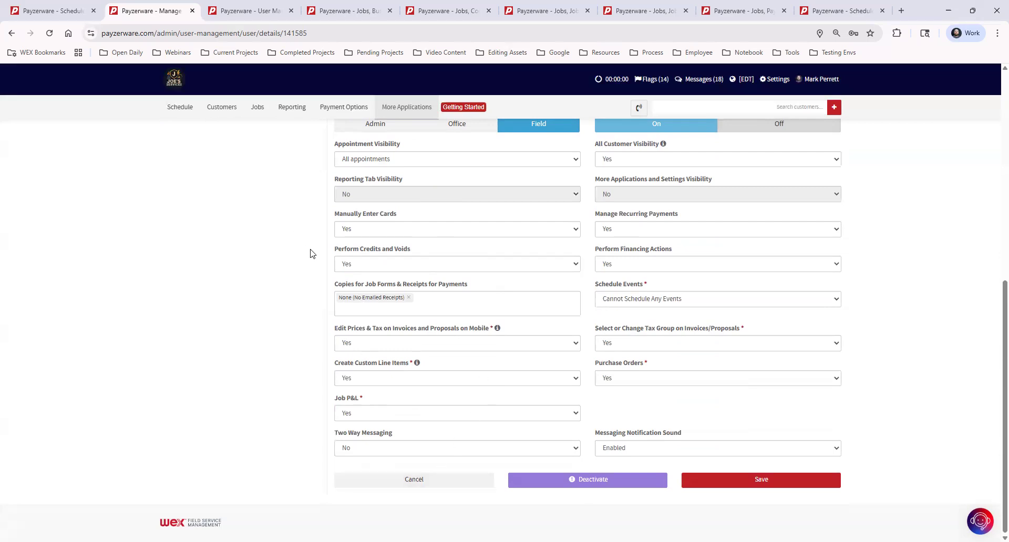
scroll(310, 255, "up", 1)
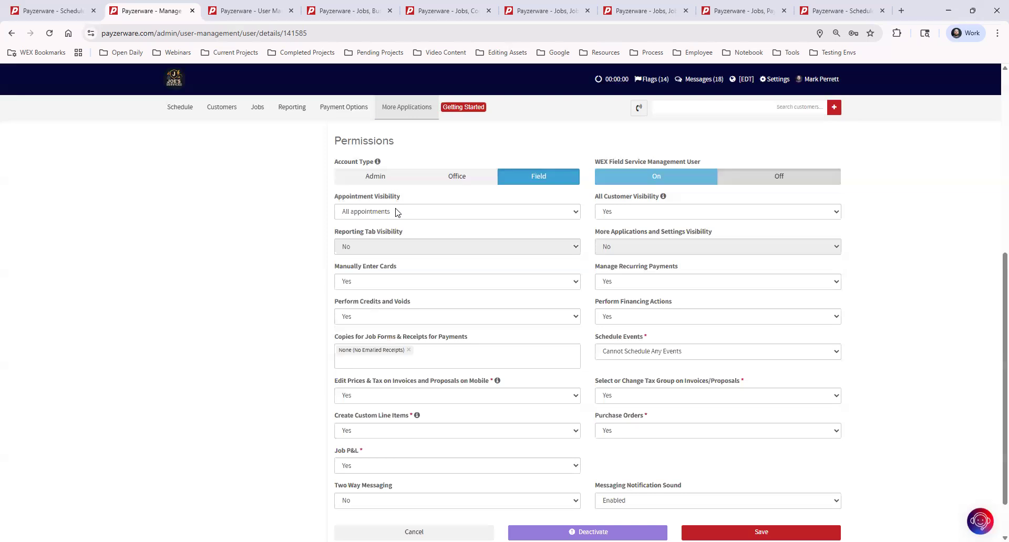
scroll(395, 211, "up", 7)
scroll(359, 293, "down", 4)
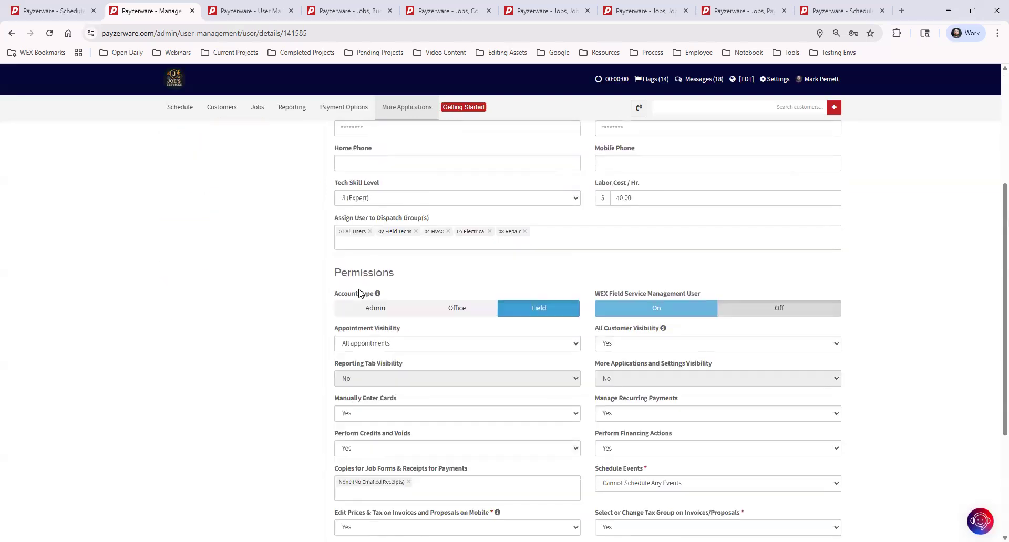
scroll(359, 293, "down", 3)
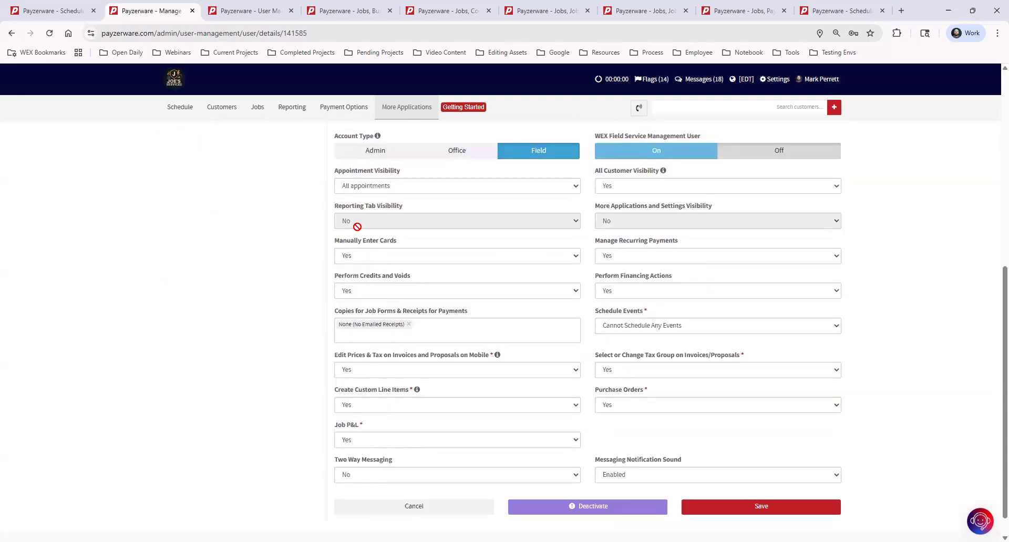
left_click(360, 189)
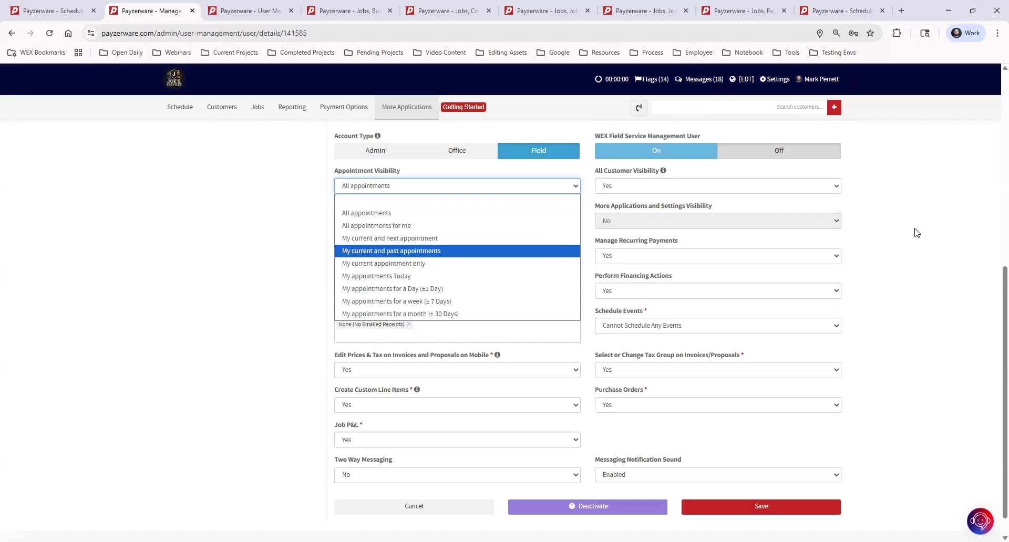
left_click(871, 241)
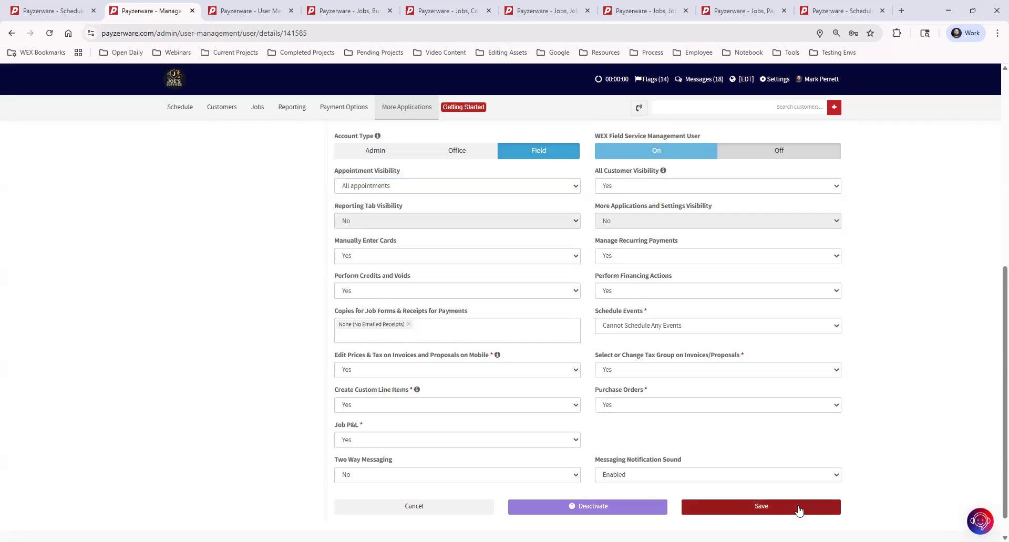
scroll(545, 317, "up", 5)
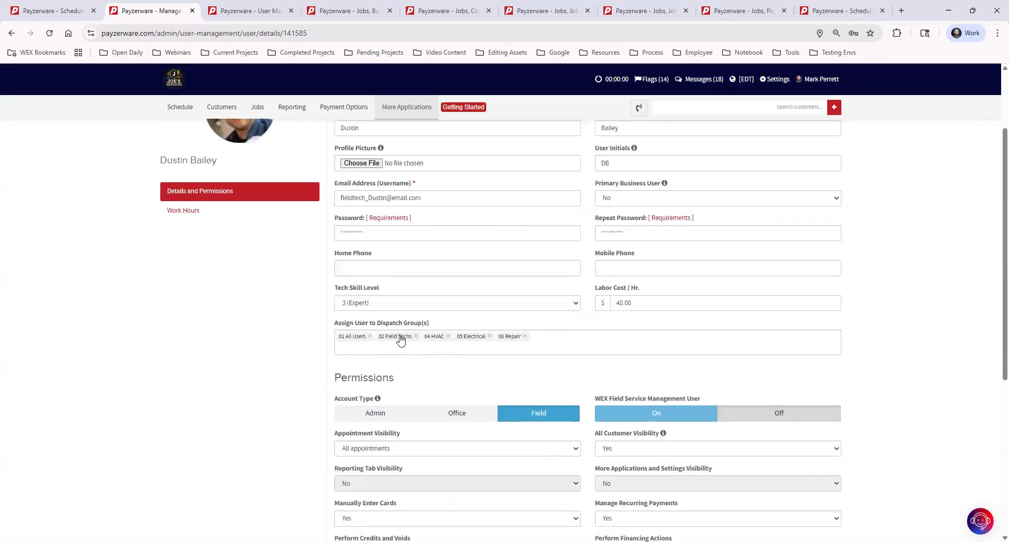
- Switch back to the Schedule tab's 02 Field Techs board and open Settings
left_click(62, 12)
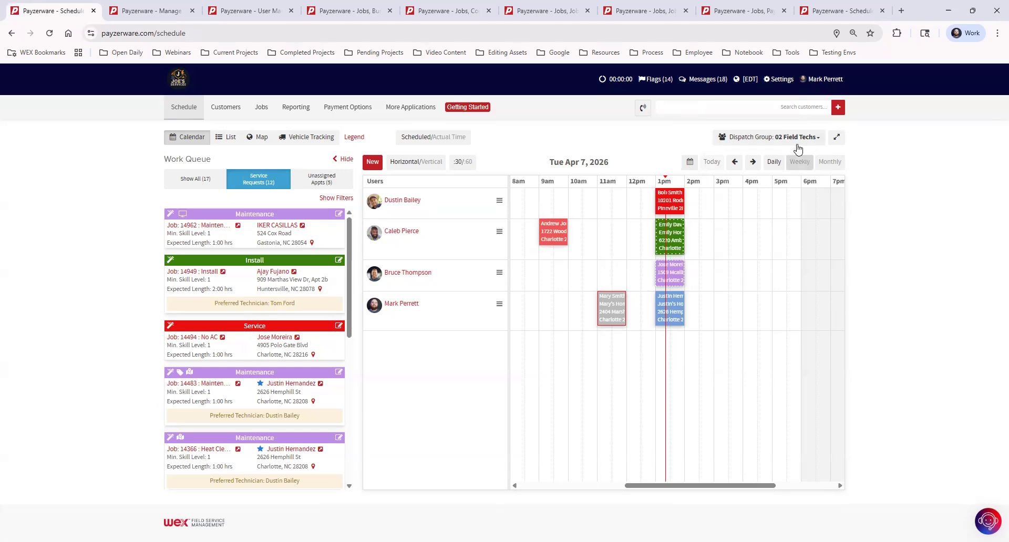
left_click(781, 82)
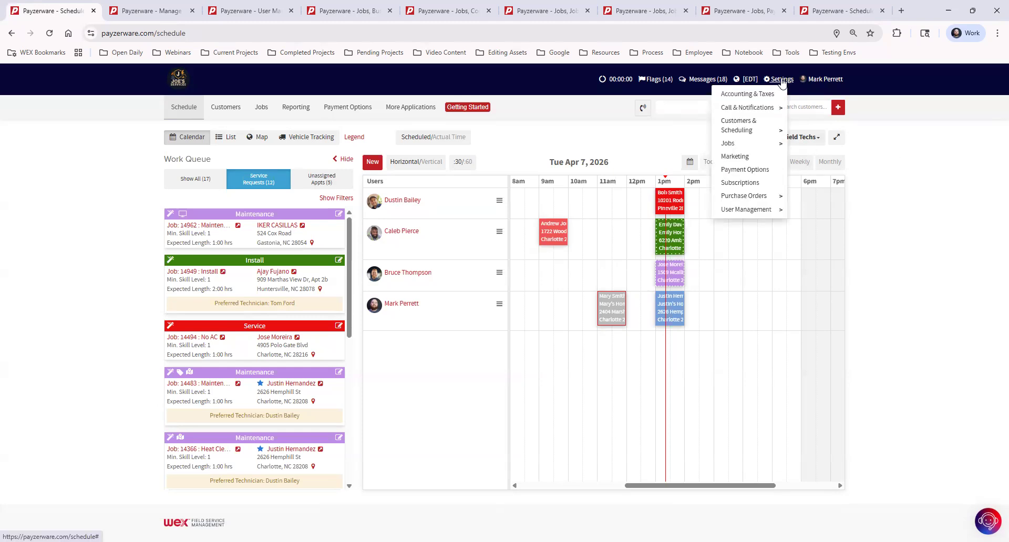
- Go to Settings > Jobs > Job Types to list the twelve job types
mouse_move(729, 147)
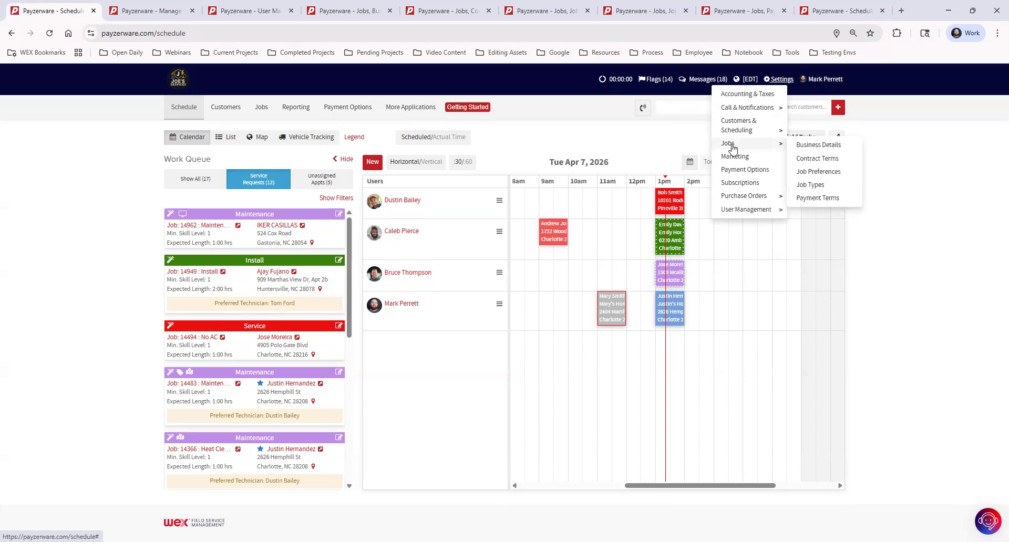
left_click(813, 186)
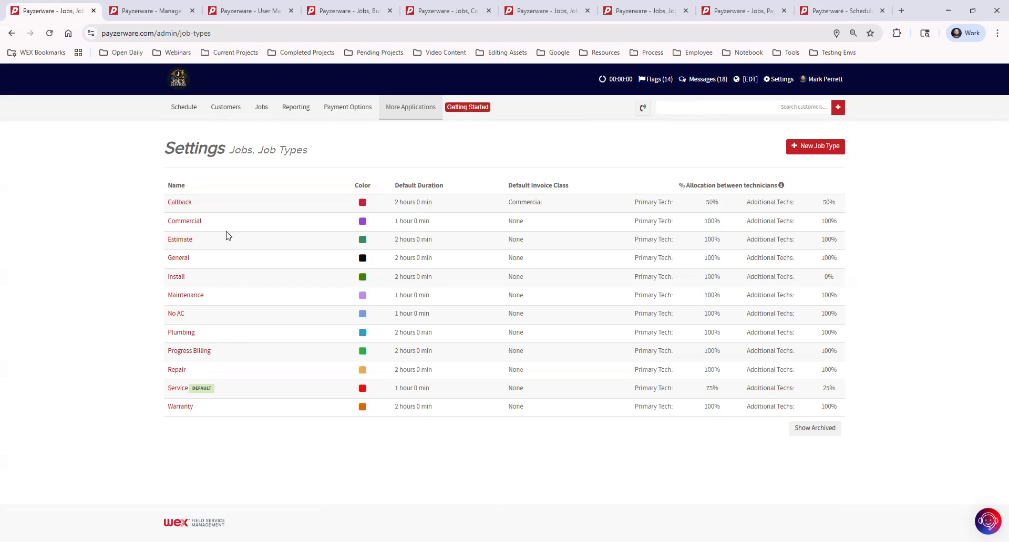
- Open a blank New Job Type form with 2-hour duration and 100% allocation defaults
left_click(807, 147)
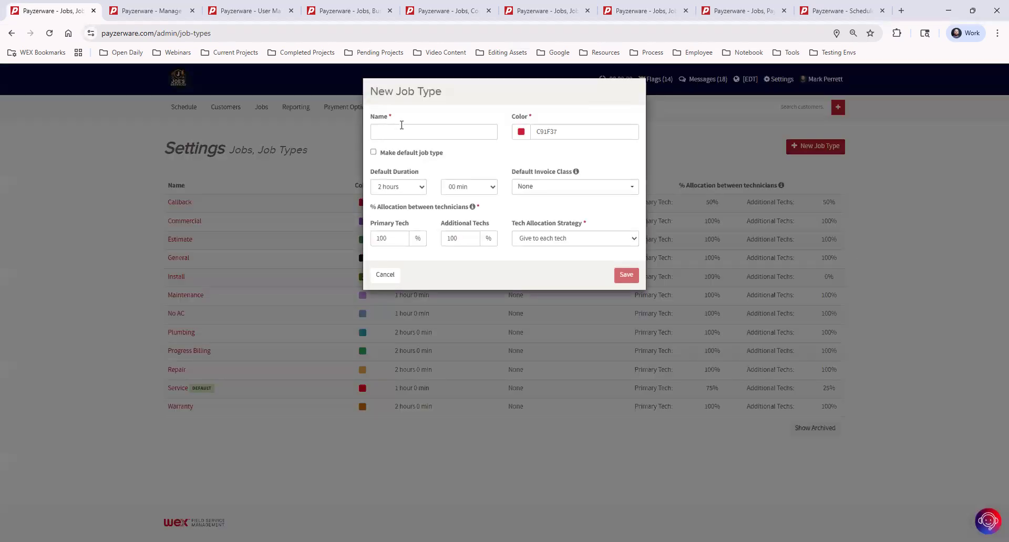
left_click(399, 130)
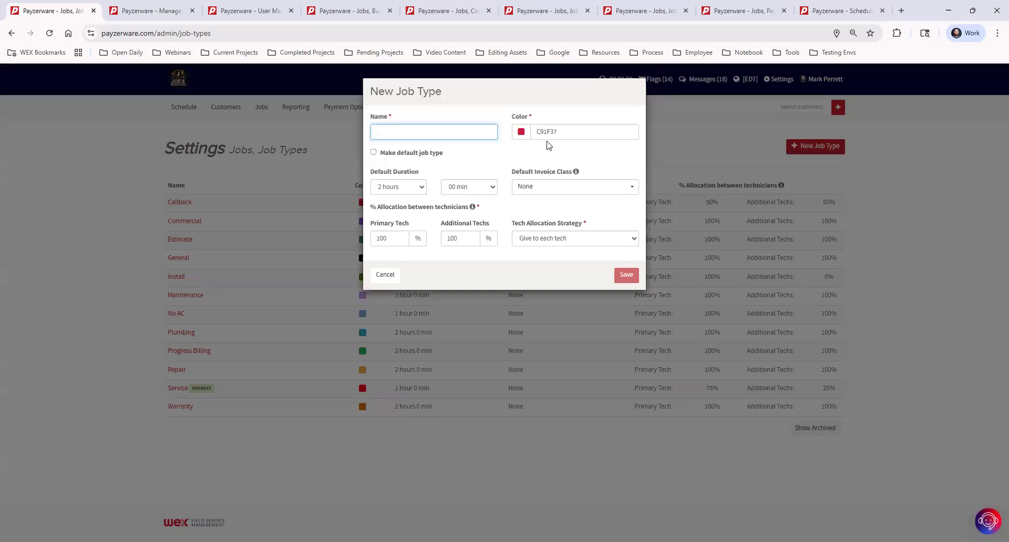
- Switch to the Schedule tab's Tue Apr 7, 2026 board for the 02 Field Techs group
left_click(138, 13)
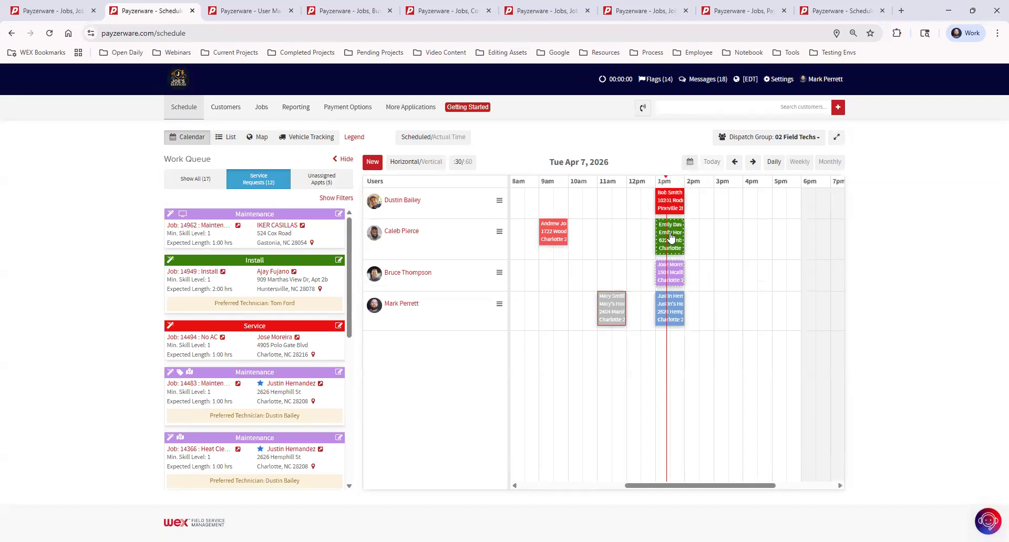
mouse_move(671, 238)
- Cancel the unfinished New Job Type form on the Job Types settings tab
left_click(29, 17)
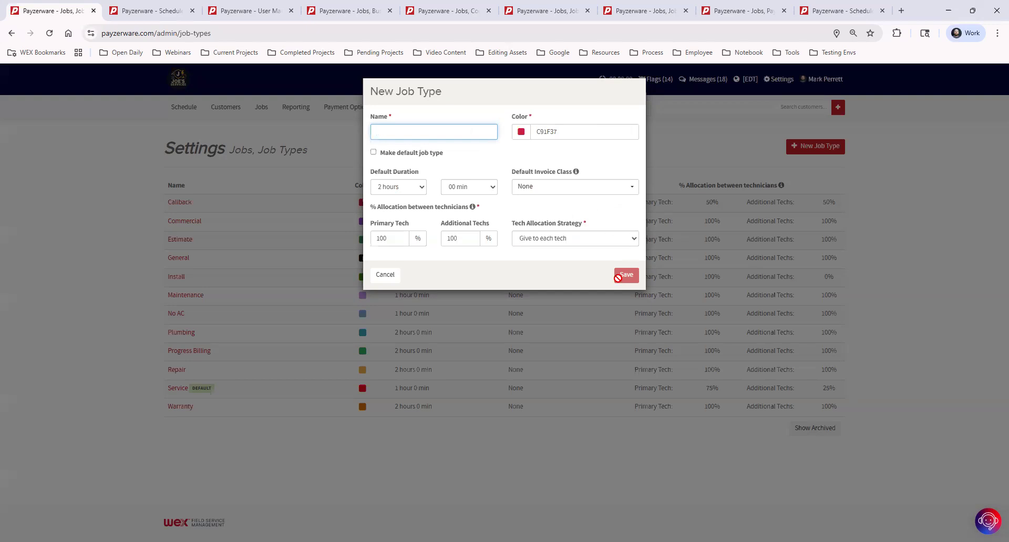
left_click(381, 276)
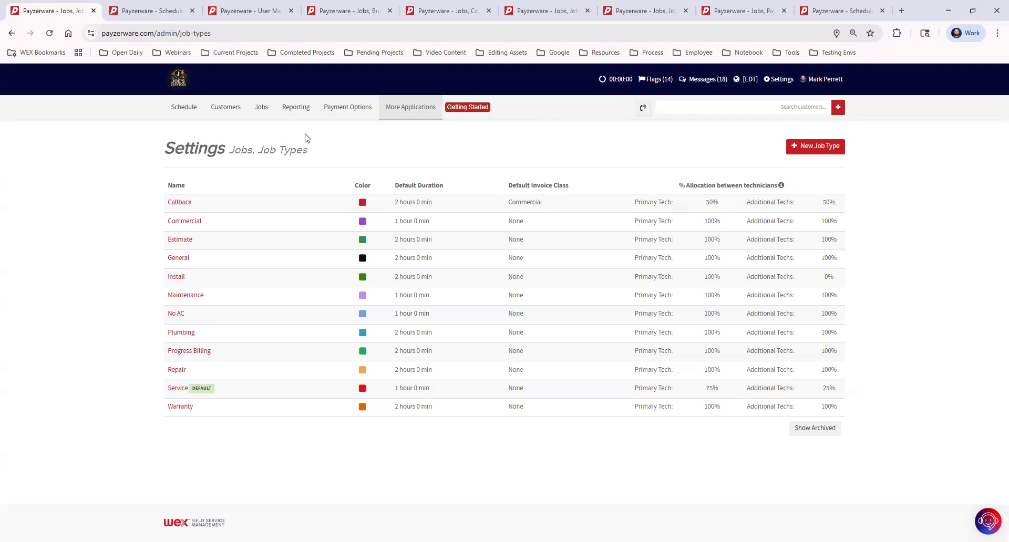
- Open the Schedule daily board for Tue Apr 7, 2026 with its 12-request work queue
left_click(175, 109)
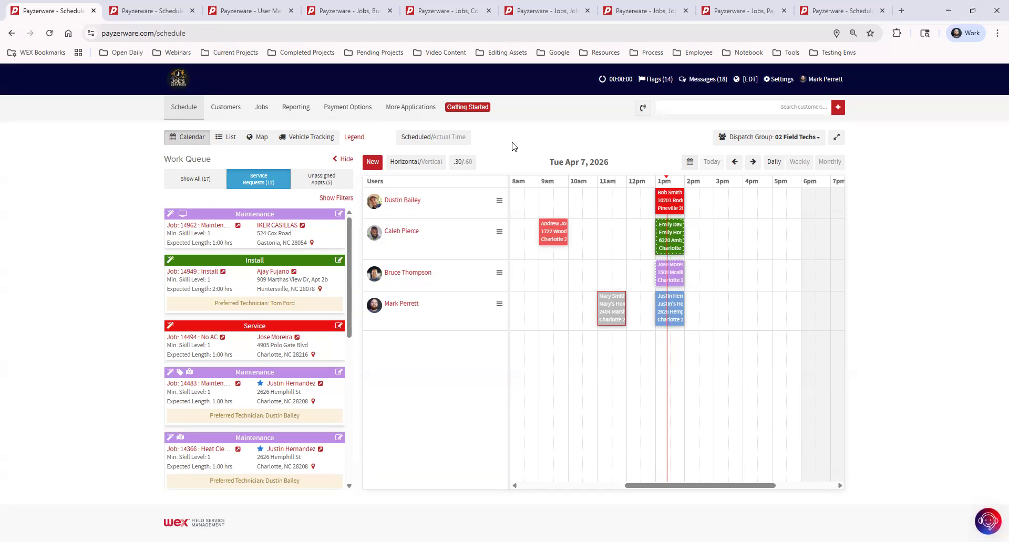
- Open and dismiss the new appointment chooser twice, from the New button and an empty slot
left_click(372, 163)
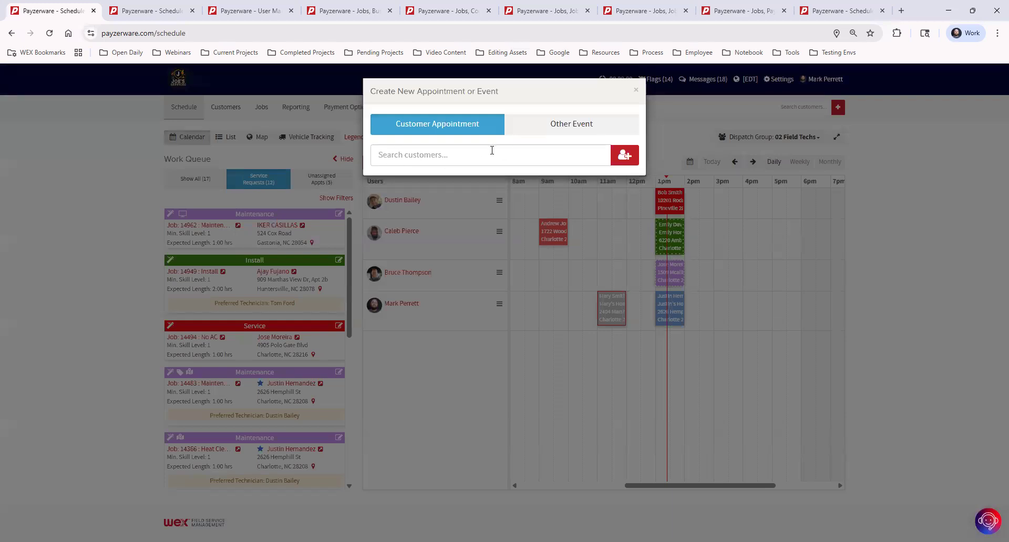
left_click(635, 91)
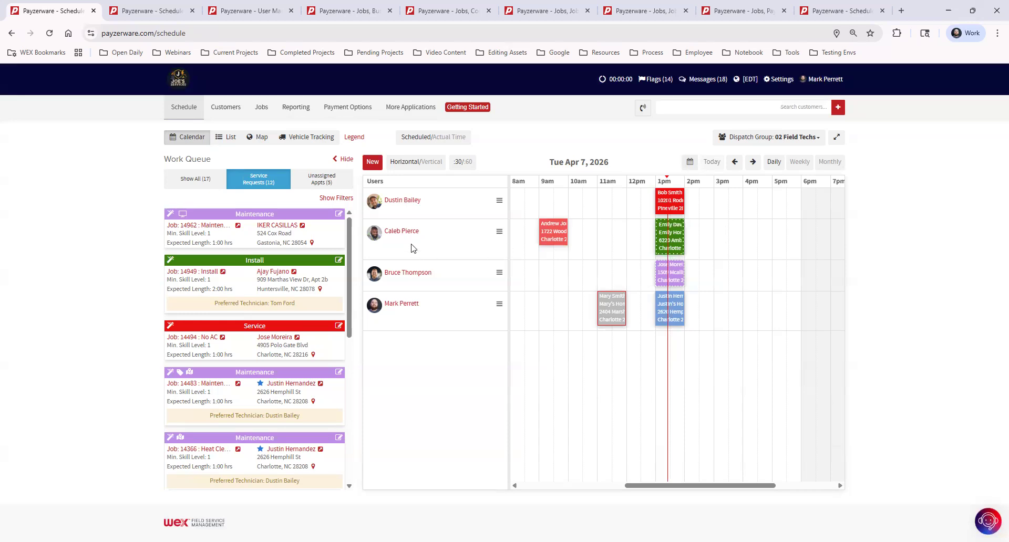
left_click(720, 234)
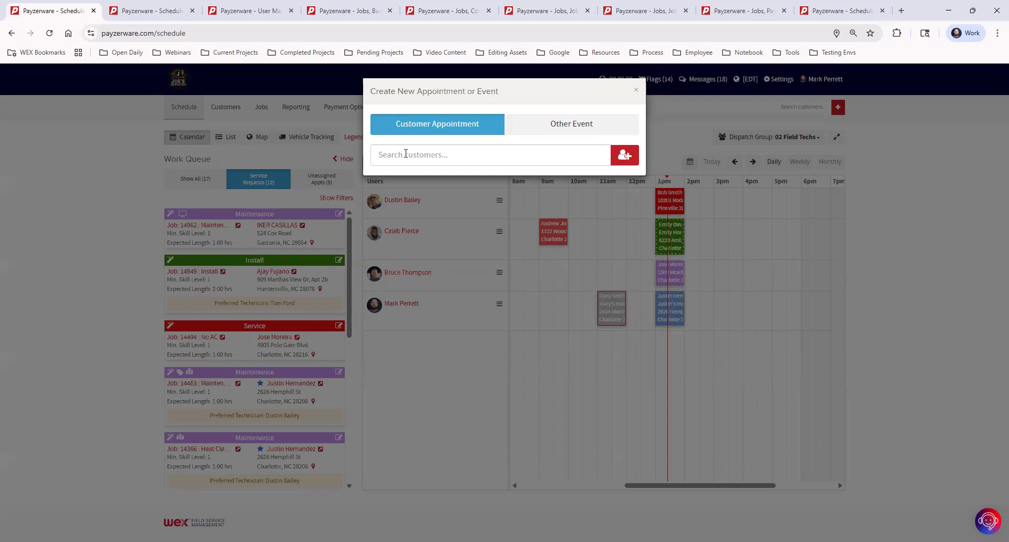
left_click(637, 92)
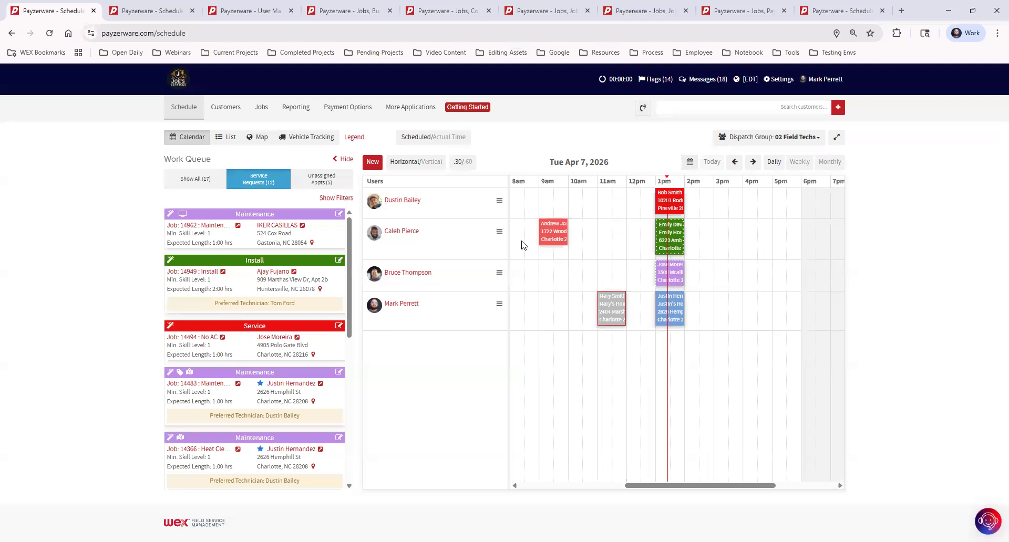
- Start a customer appointment and pick the matching customer from a name search
left_click(371, 165)
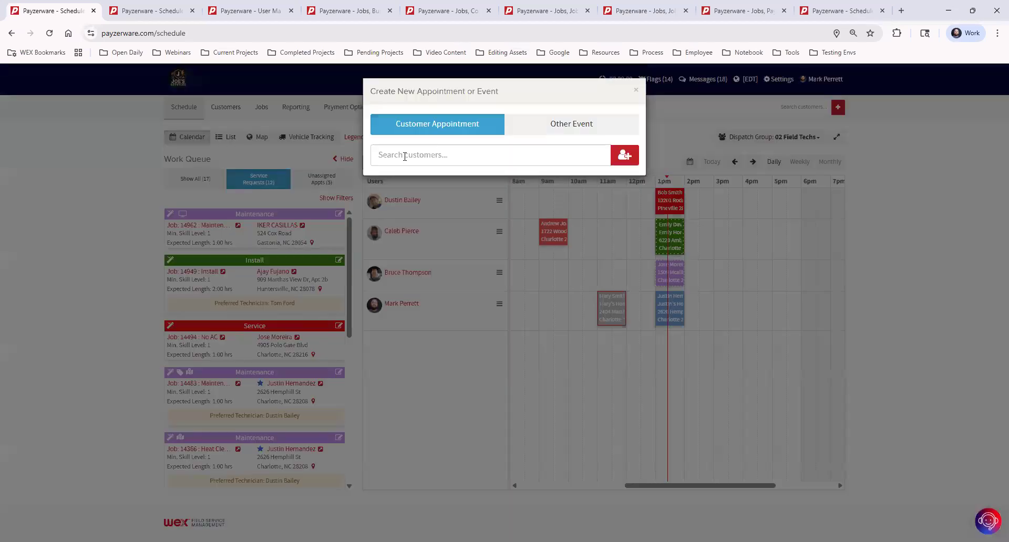
left_click(404, 157)
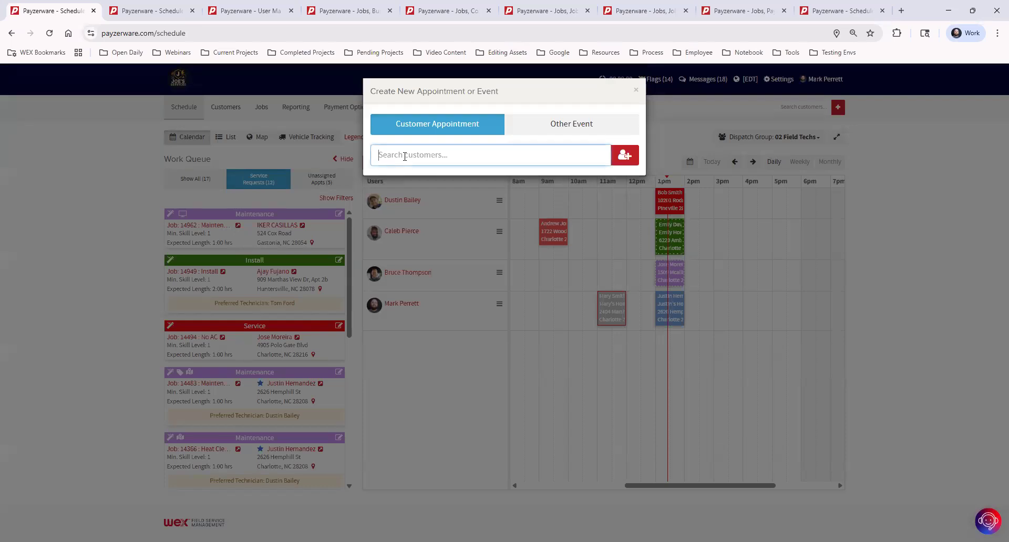
type("justin")
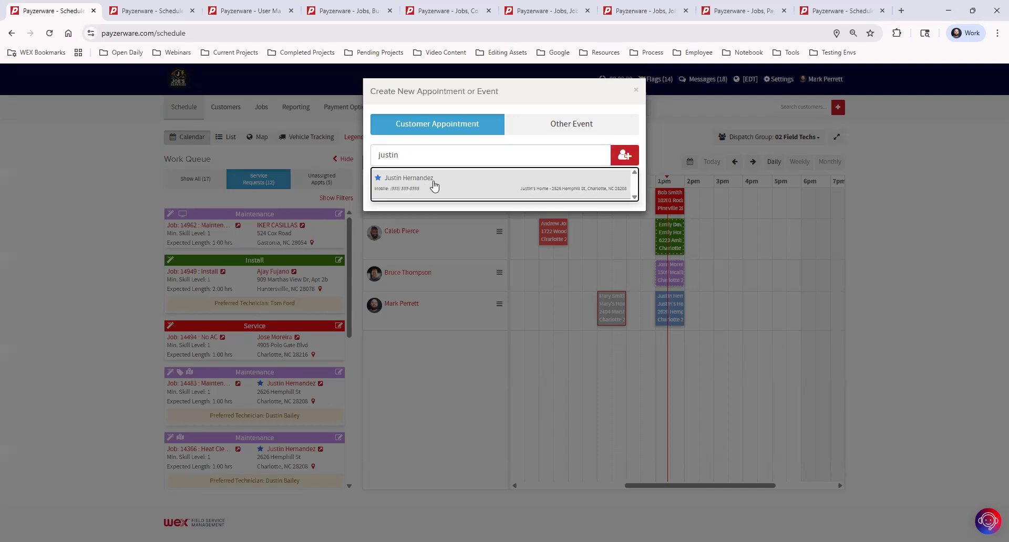
left_click(435, 184)
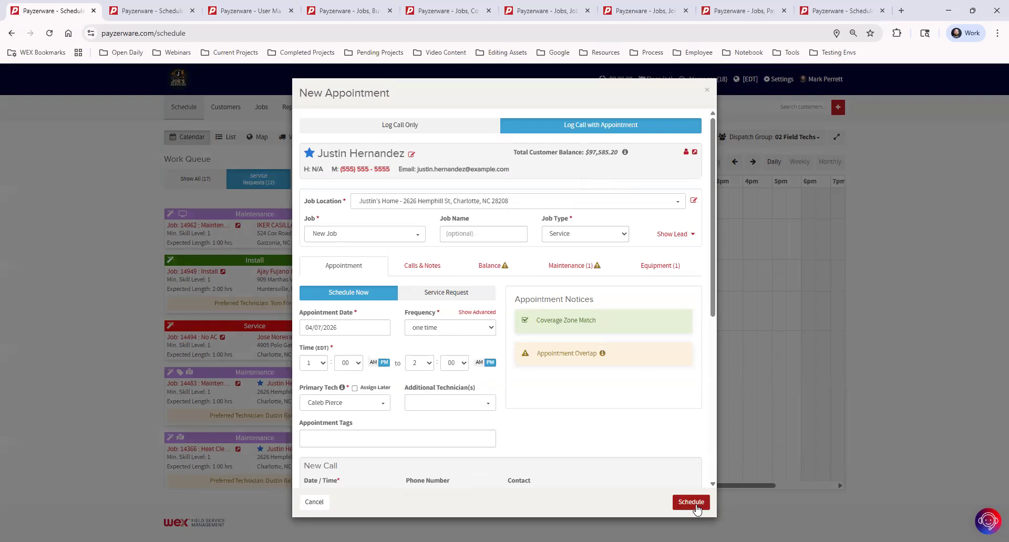
- Switch the form to the log-call-only view for an inbound call on 04/07/2026
left_click(398, 128)
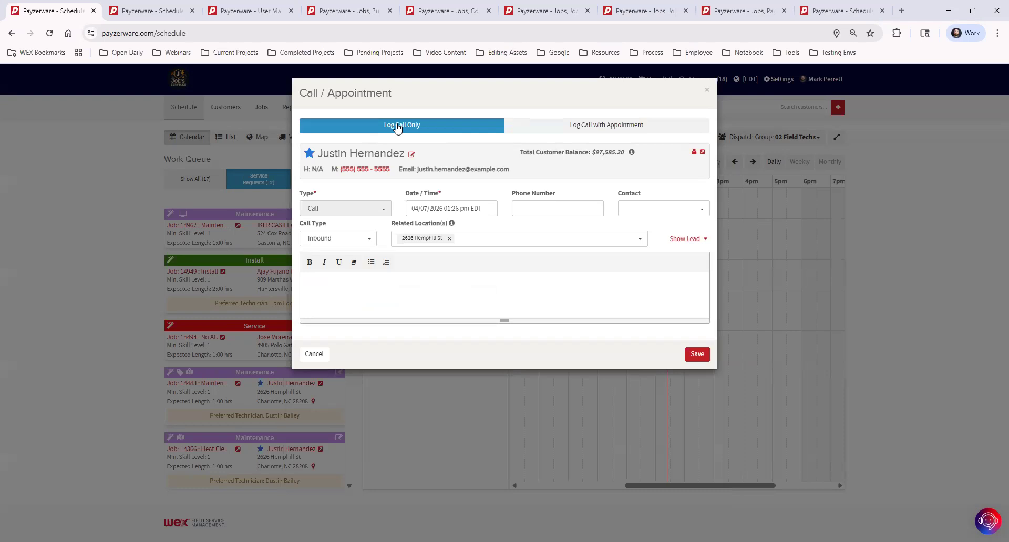
left_click(446, 292)
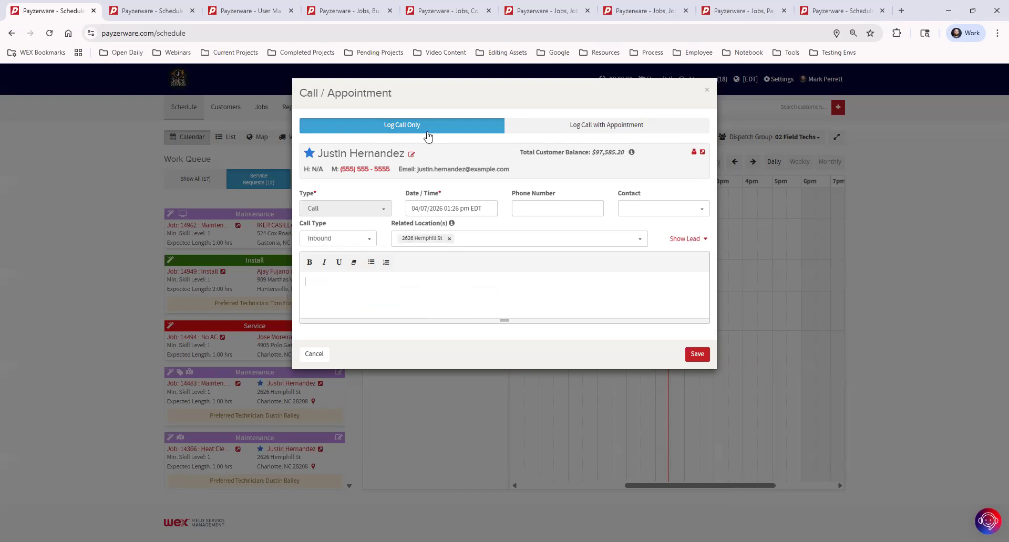
left_click(567, 129)
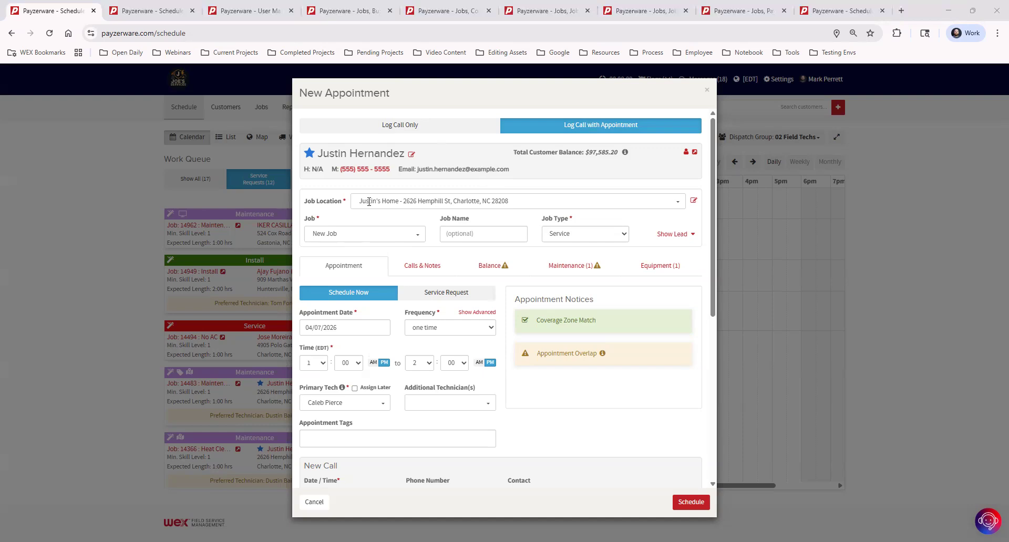
left_click(416, 202)
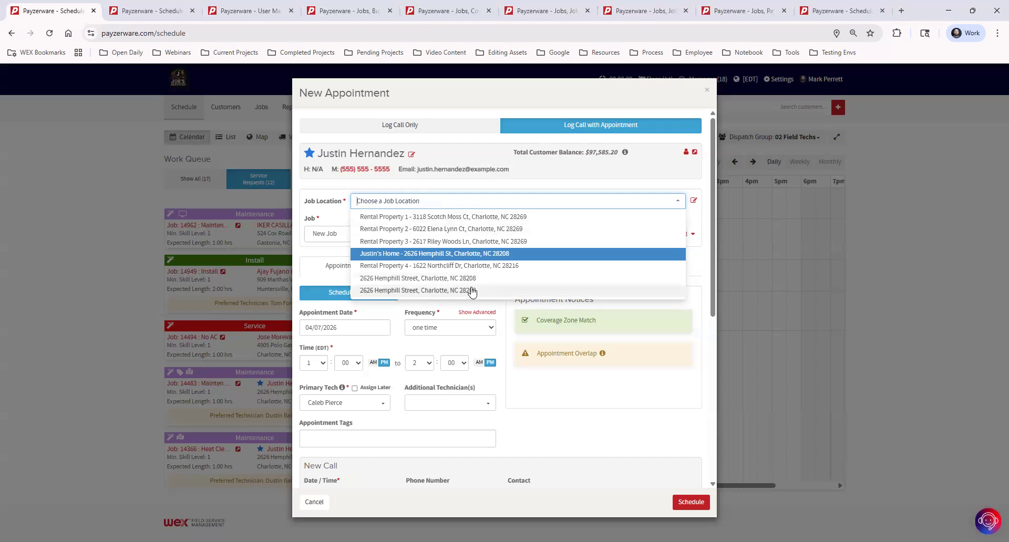
left_click(627, 188)
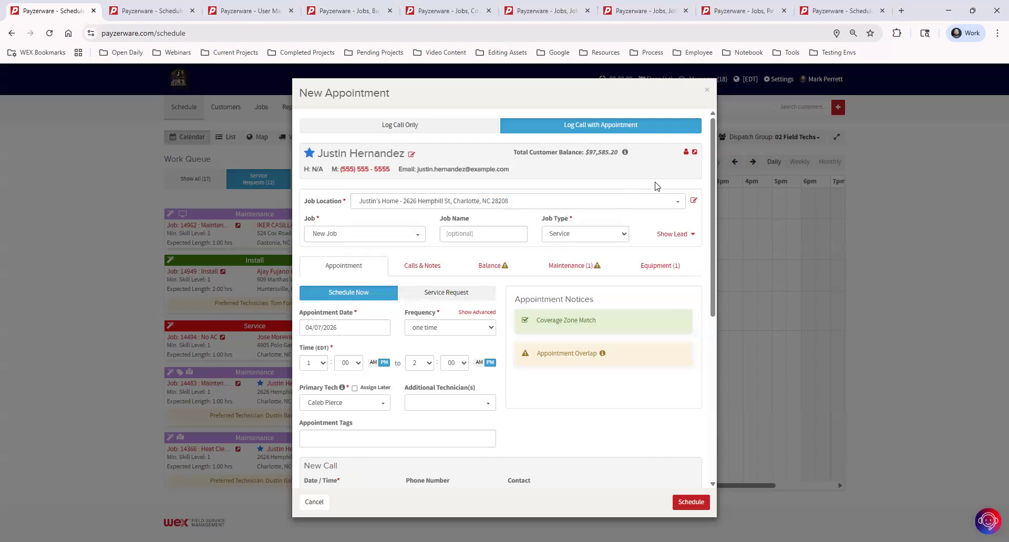
left_click(694, 203)
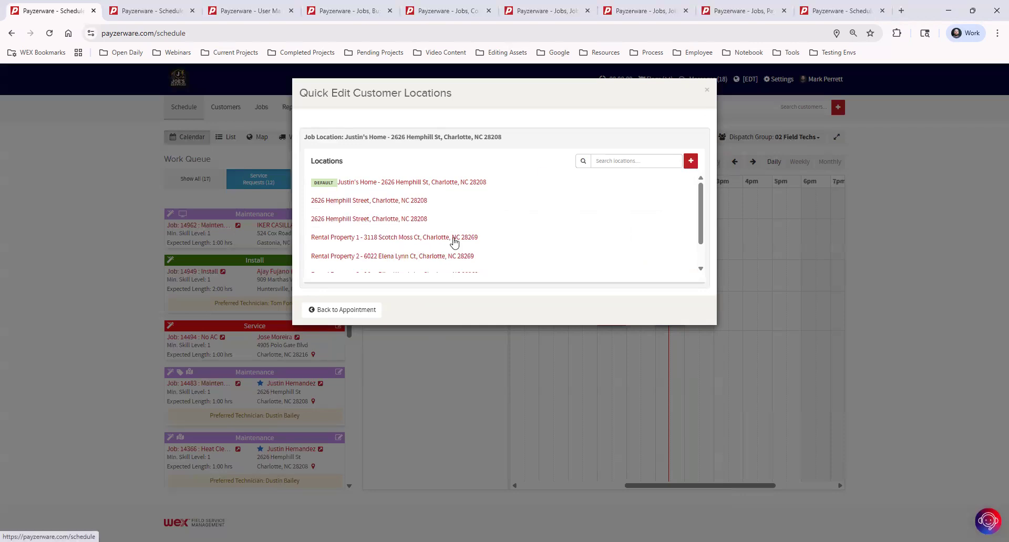
scroll(482, 230, "down", 2)
scroll(489, 248, "up", 2)
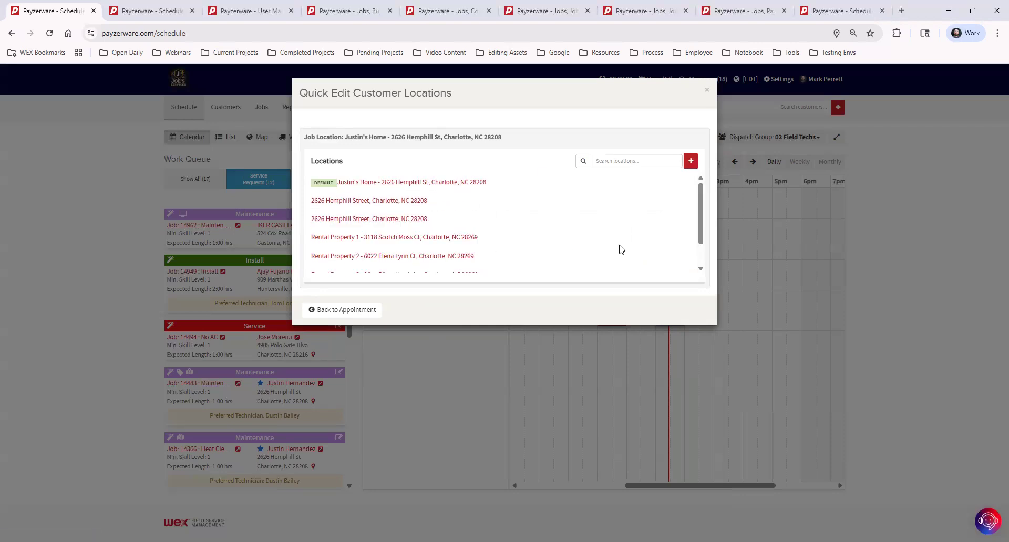
left_click(358, 312)
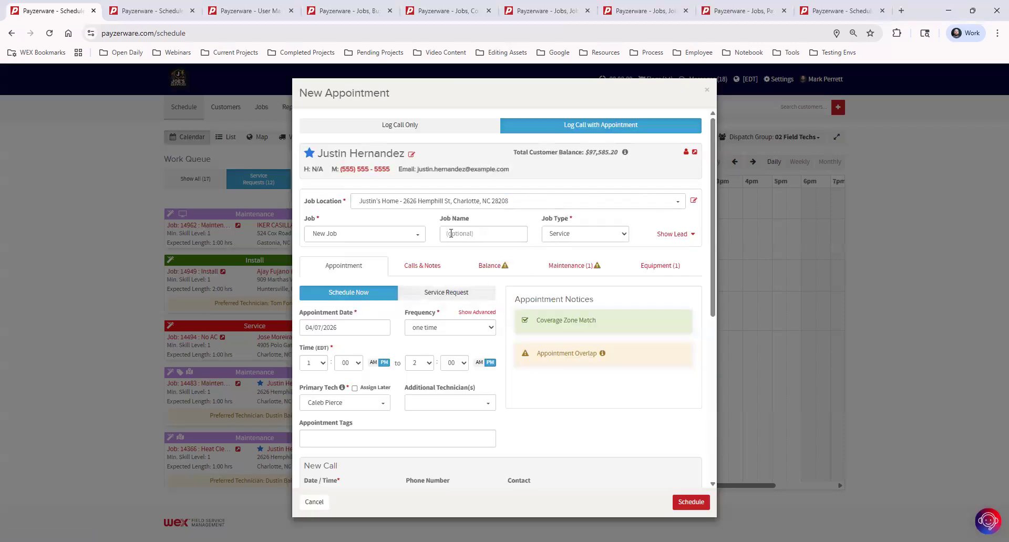
- Set the appointment to a New Job of type Service, 04/07/2026, 1:00–2:00 PM, job name blank
scroll(584, 293, "down", 3)
scroll(594, 297, "down", 4)
scroll(416, 248, "up", 6)
left_click(337, 232)
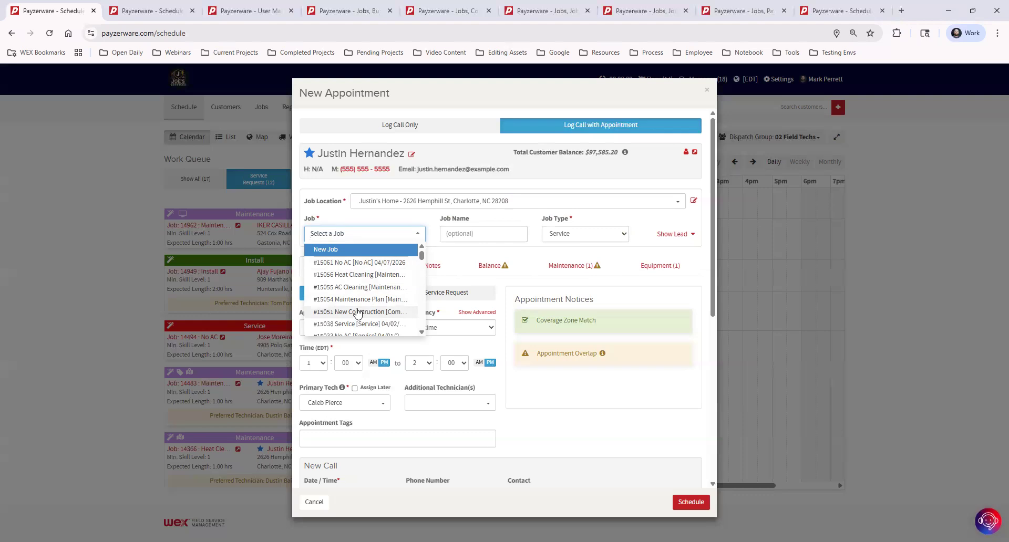
left_click(355, 250)
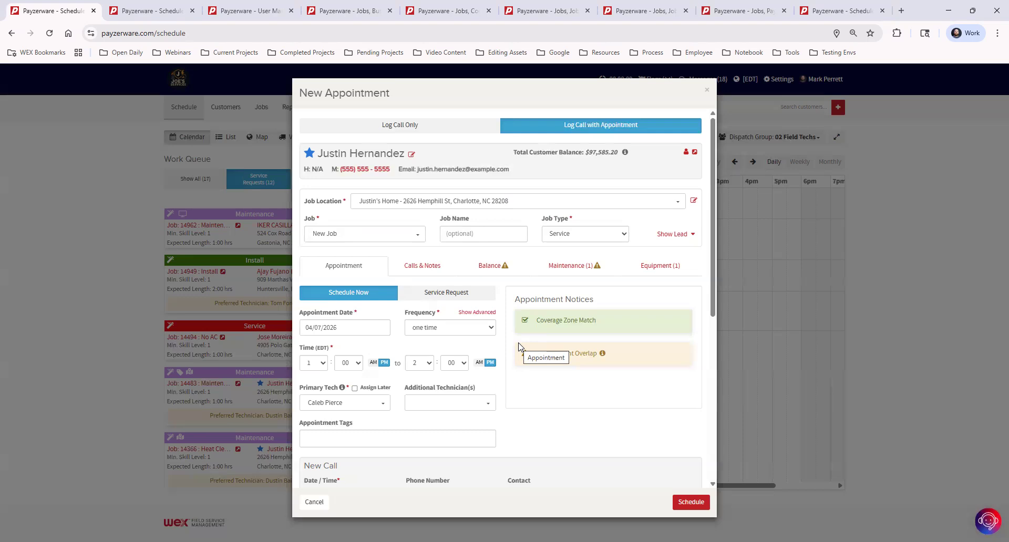
left_click(353, 233)
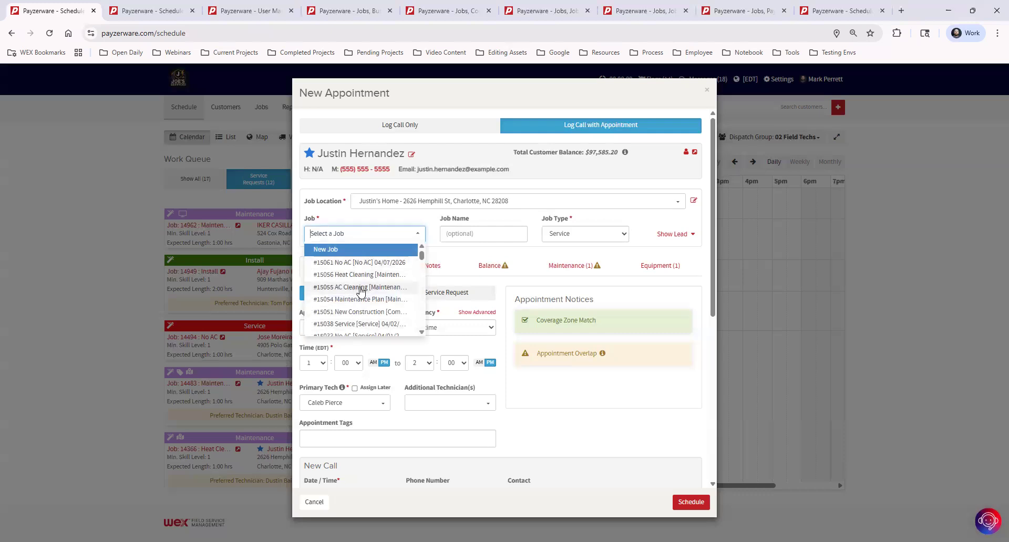
left_click(501, 215)
left_click(470, 235)
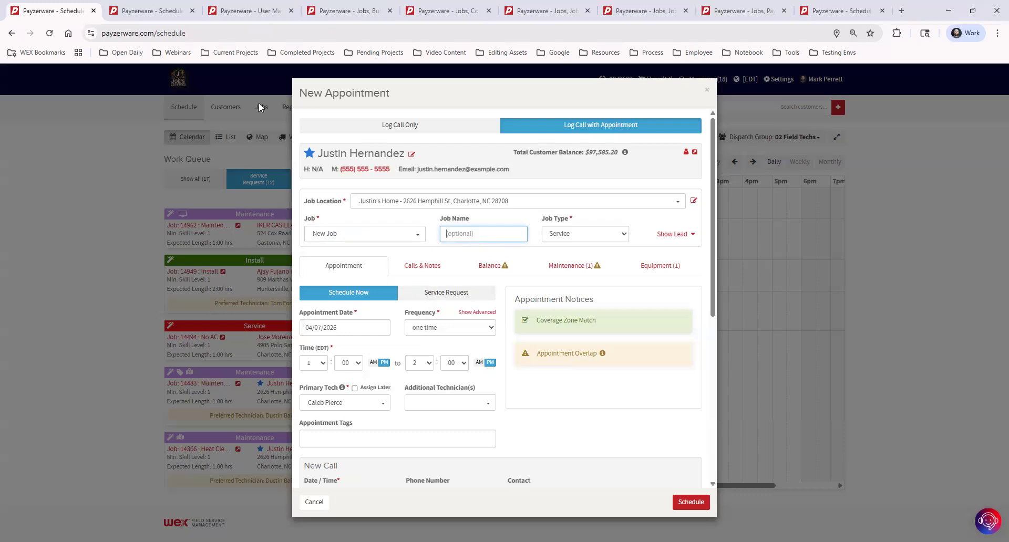
- Open the customer's record in a new tab and review job titles like Fall Maintenance and No AC
left_click(695, 152)
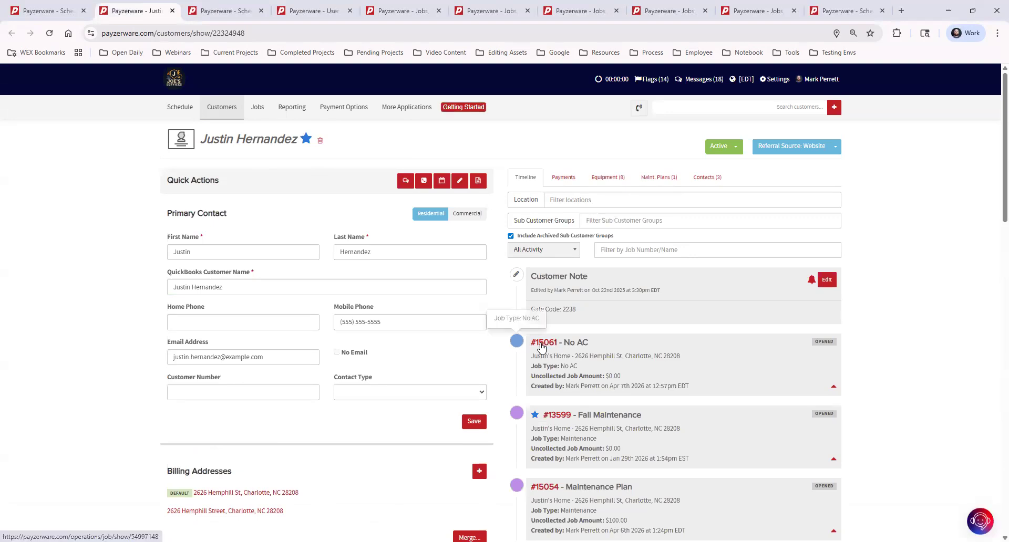
scroll(711, 355, "down", 2)
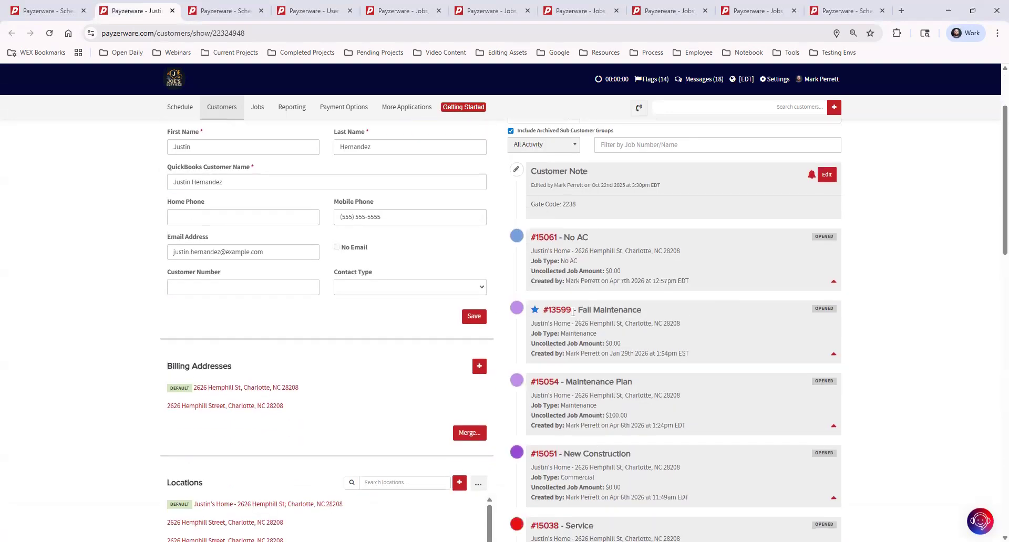
left_click_drag(578, 310, 723, 304)
left_click(666, 318)
scroll(739, 468, "down", 2)
left_click_drag(568, 350, 701, 376)
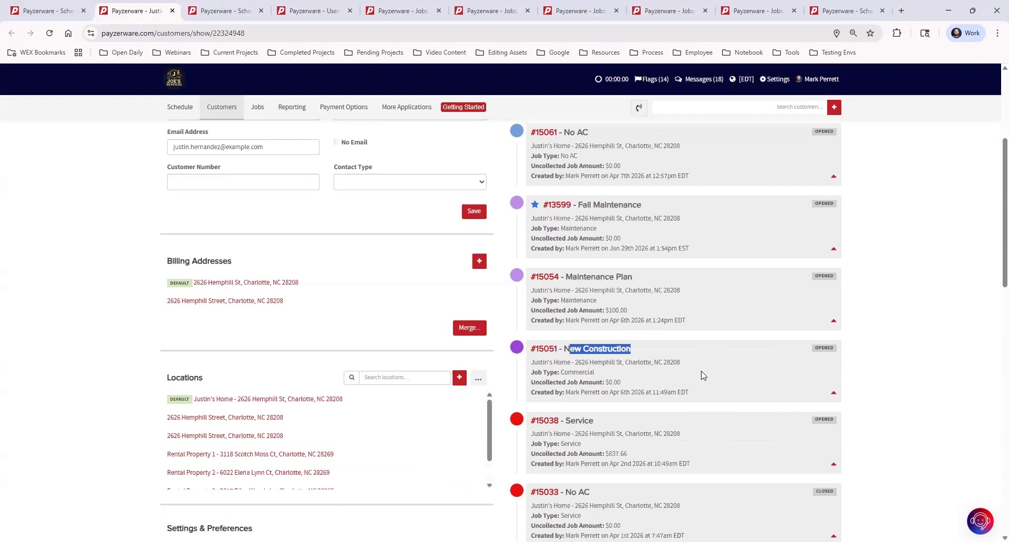
left_click(701, 381)
scroll(699, 441, "down", 4)
left_click_drag(566, 282, 690, 328)
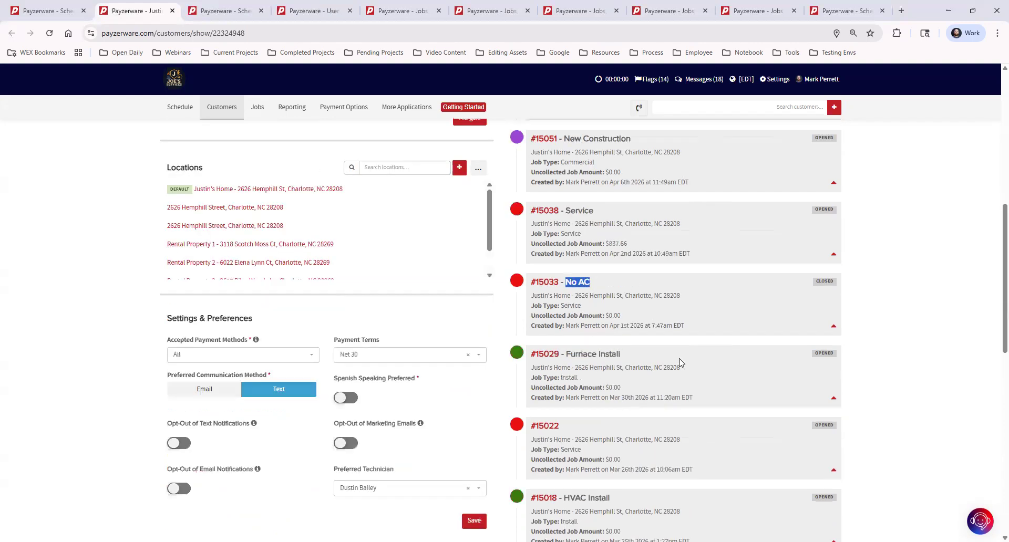
left_click(568, 420)
scroll(567, 420, "down", 1)
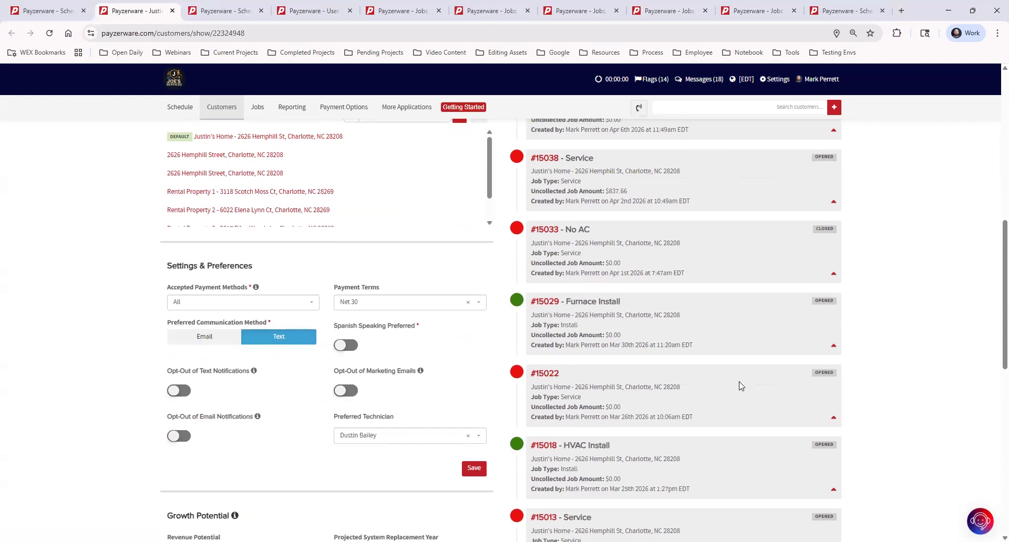
- Expand job #15022's appointment, then return to the New Appointment form
left_click(832, 418)
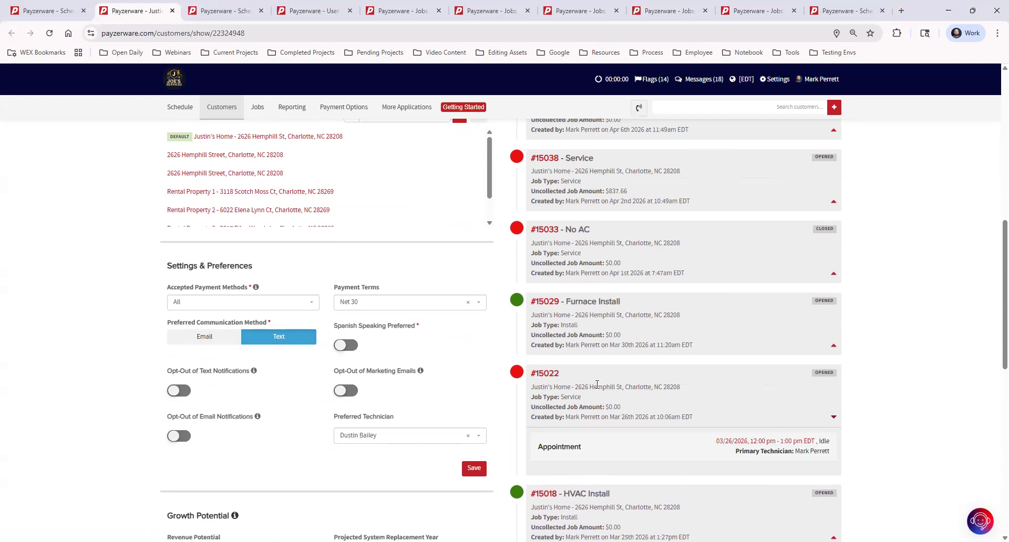
scroll(597, 384, "up", 2)
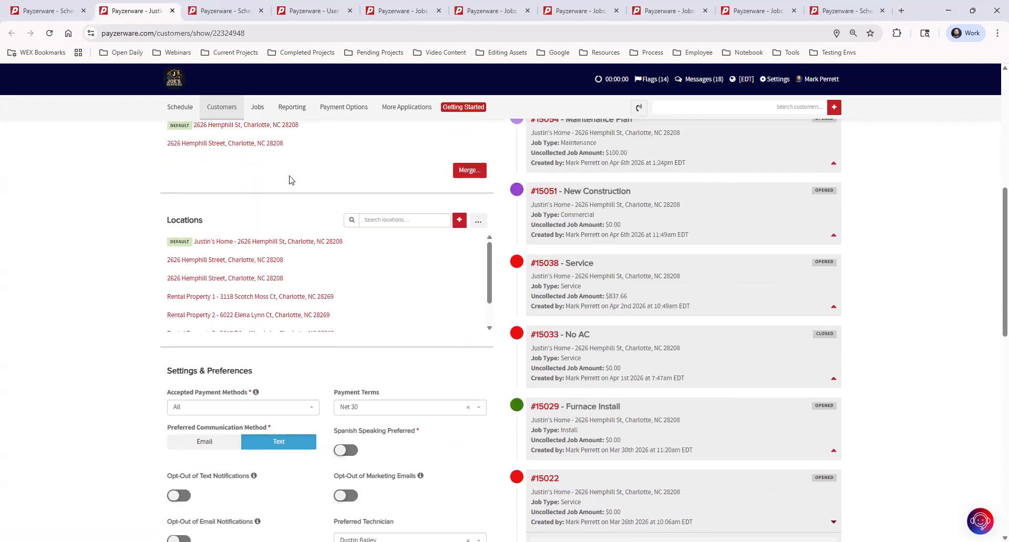
left_click(63, 11)
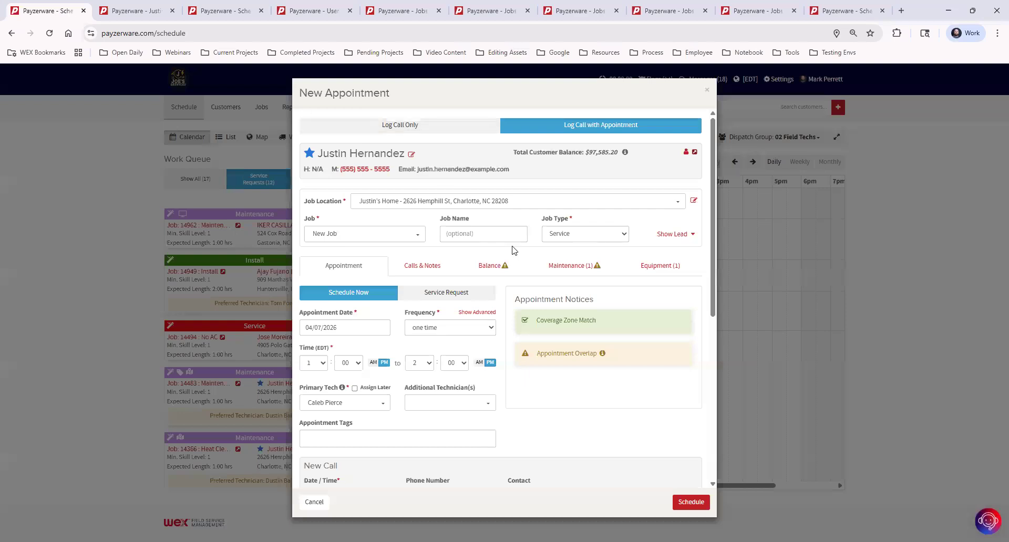
- Name the job 'No AC', keep job type Service, and make it a service request
left_click(460, 233)
type("No AC")
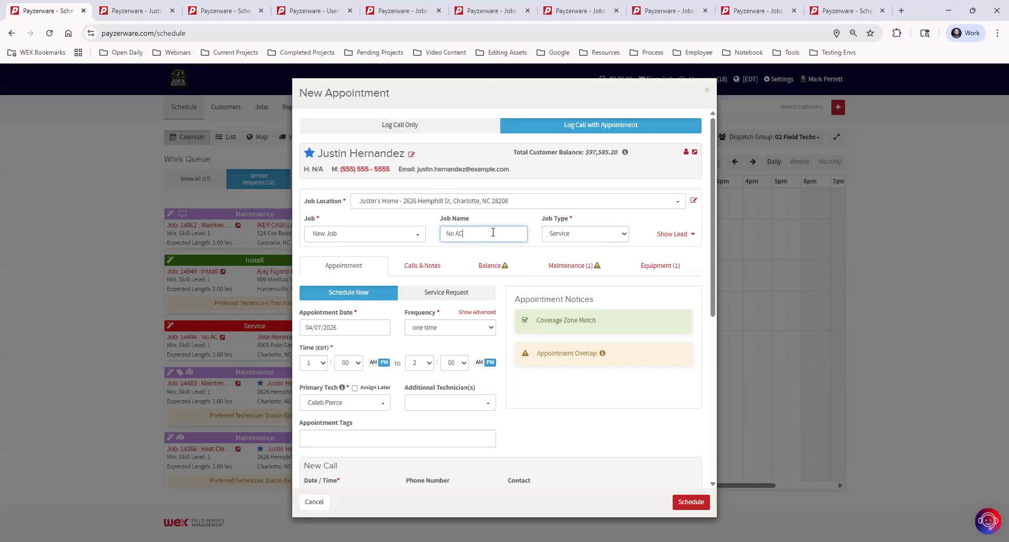
left_click(553, 234)
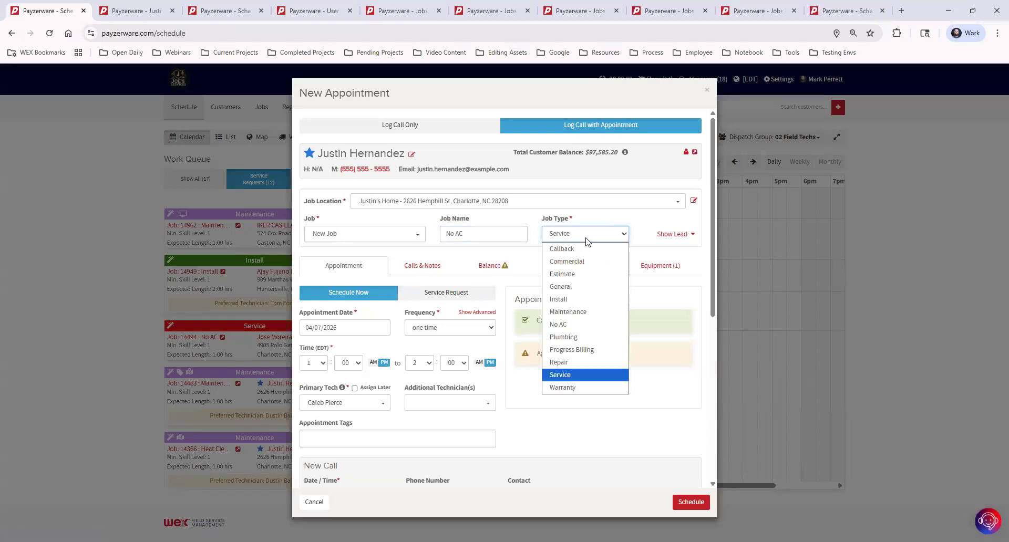
left_click(601, 374)
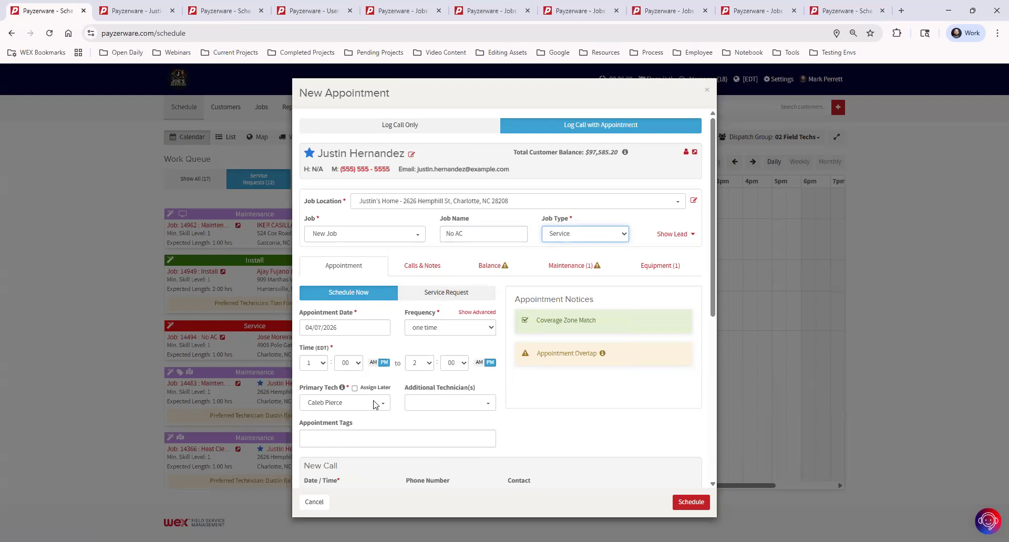
left_click(448, 293)
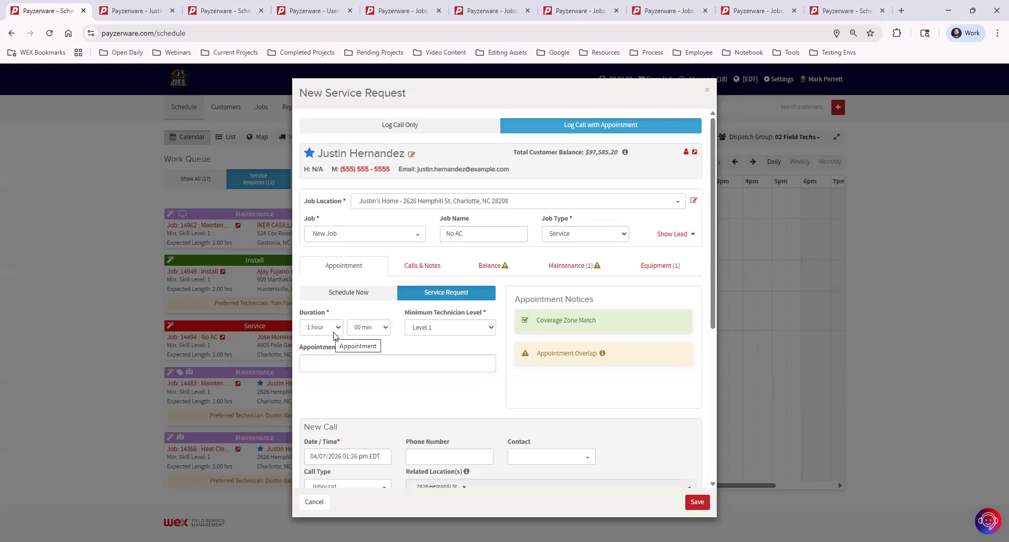
- Switch the No AC booking back to Schedule Now on 04/07/2026
scroll(407, 434, "down", 2)
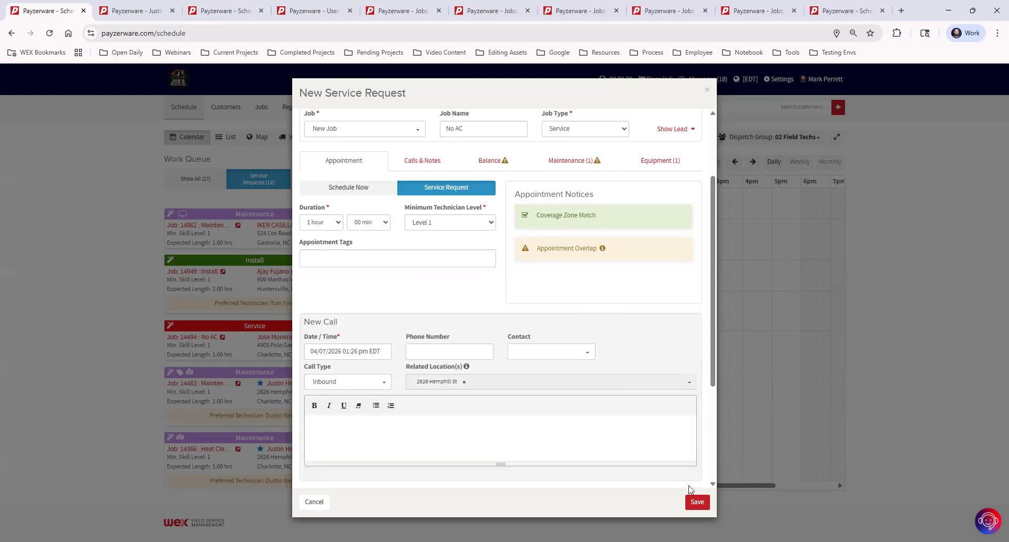
scroll(578, 453, "up", 2)
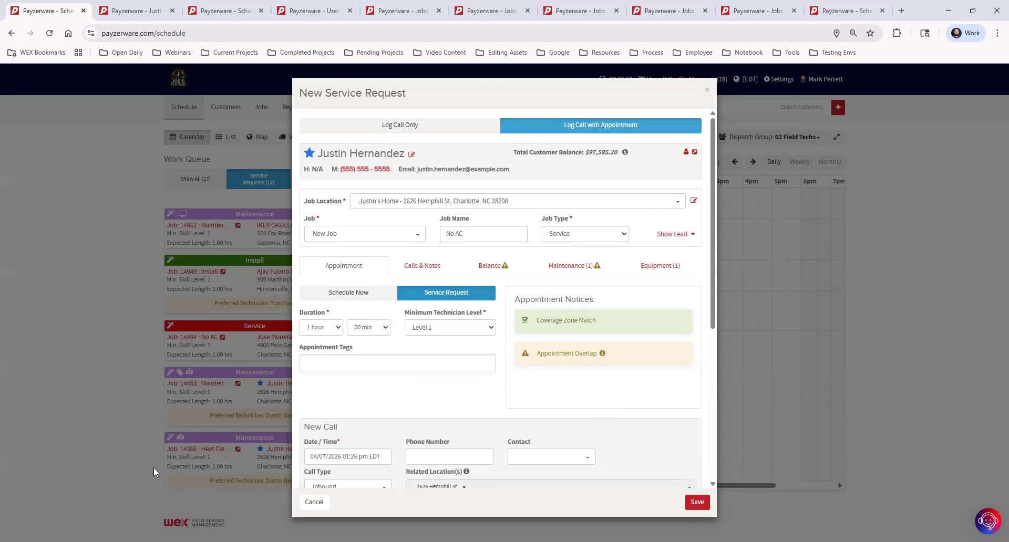
left_click(347, 295)
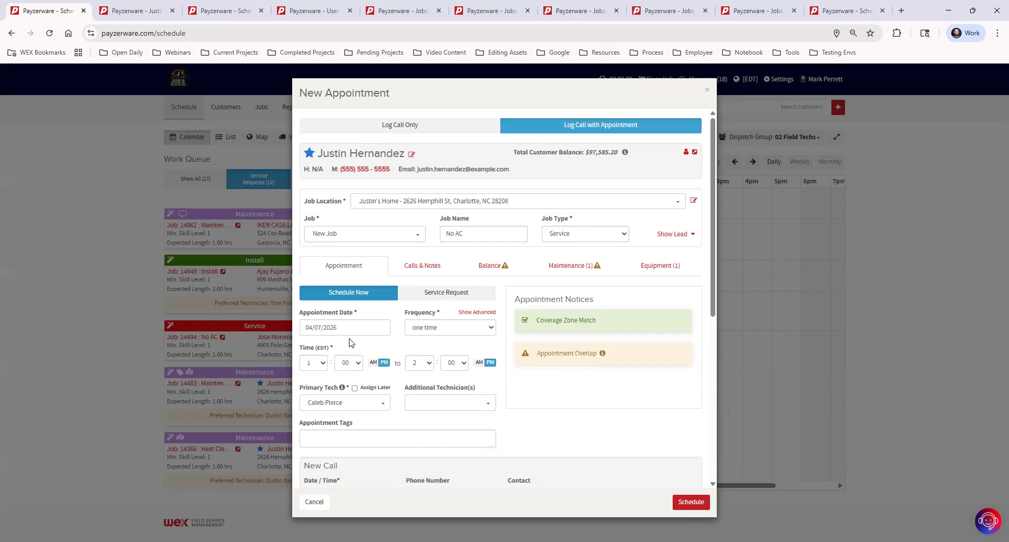
- Set the No AC appointment to 3:00–4:00 PM with the primary tech set to Assign Later
left_click(323, 367)
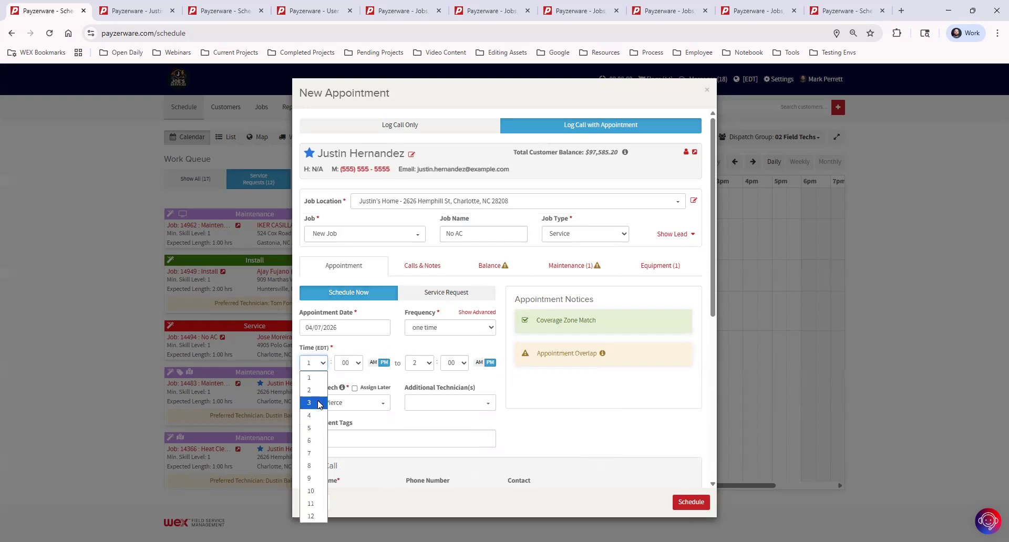
left_click(319, 403)
left_click(428, 363)
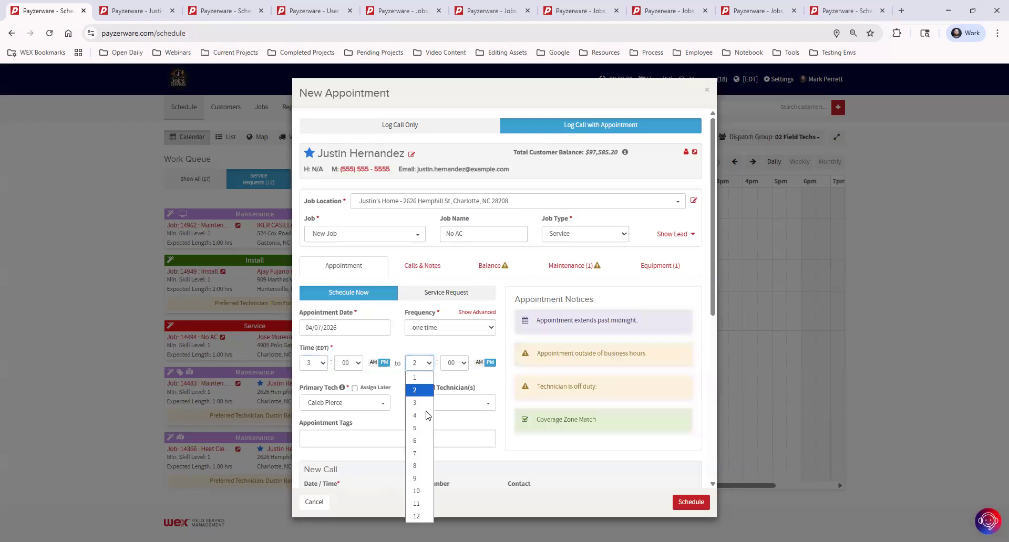
left_click(426, 415)
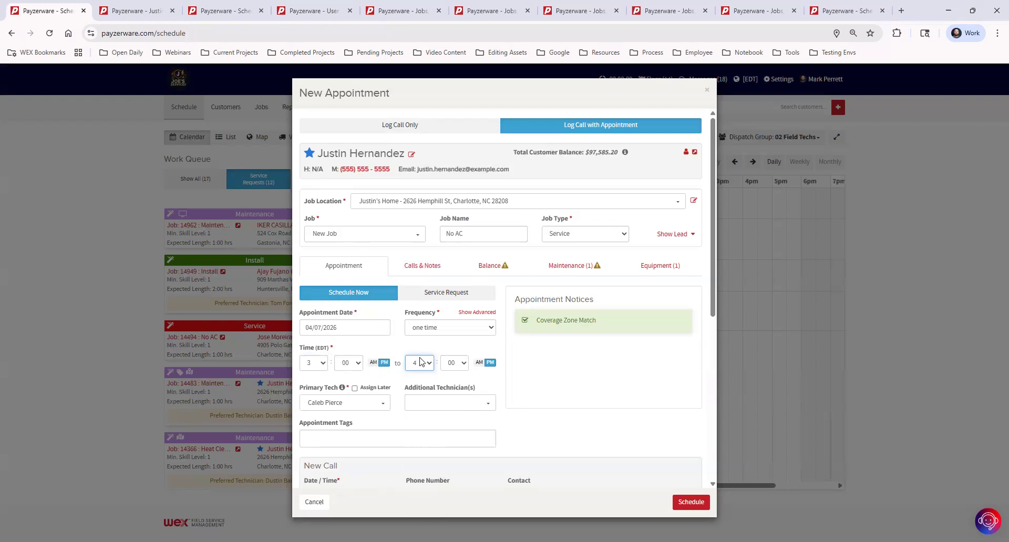
left_click(354, 388)
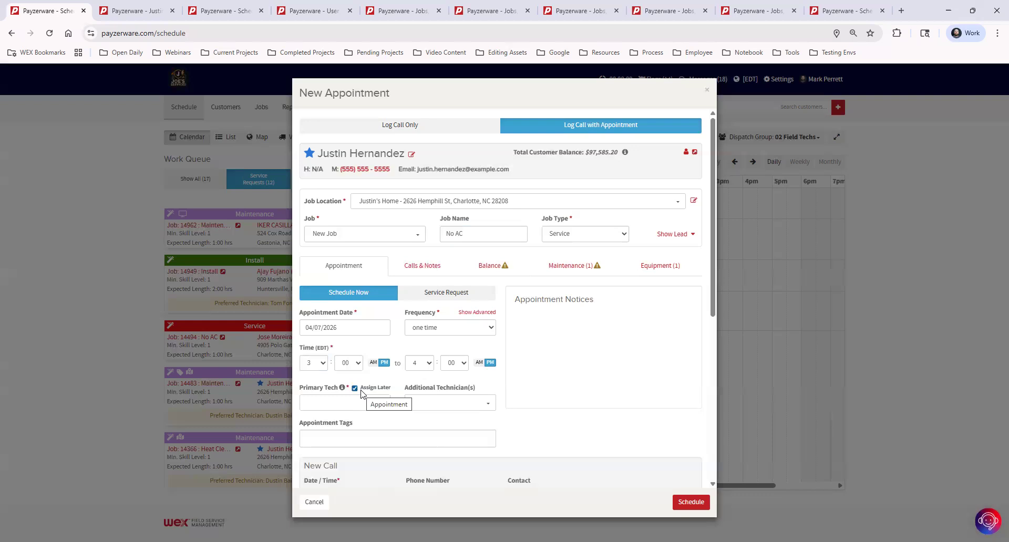
- Reset to Schedule Now and choose the technician matching 'cal' as primary tech
left_click(465, 296)
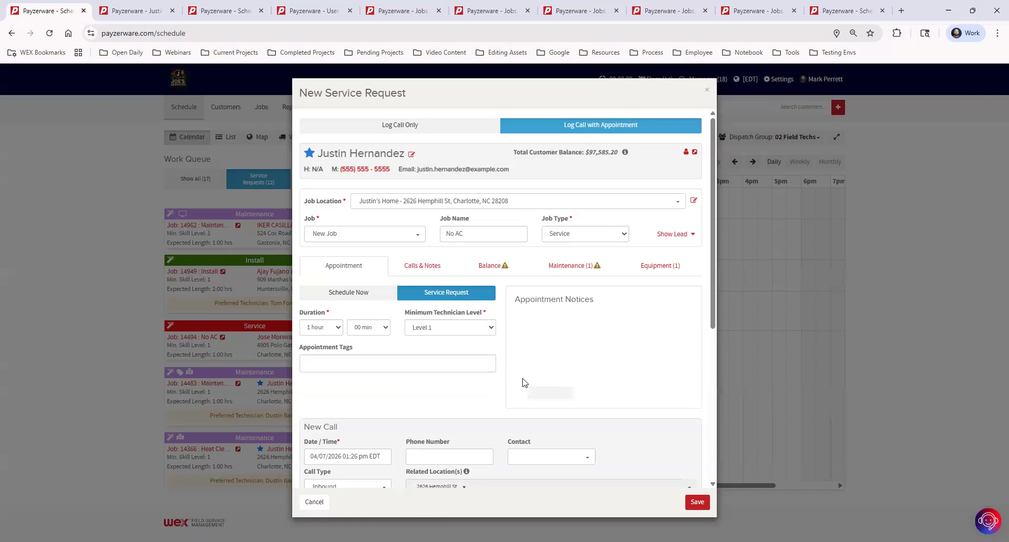
left_click(366, 294)
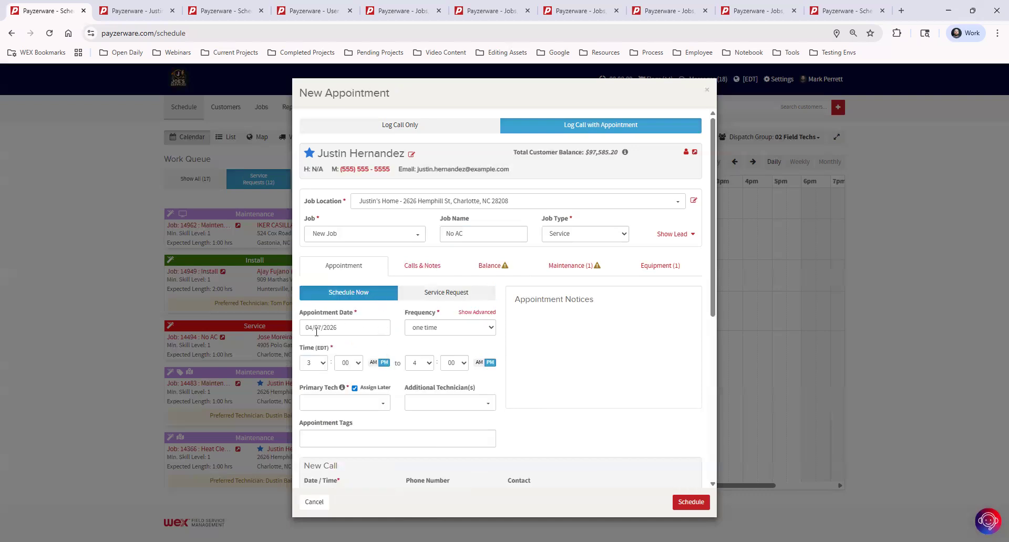
left_click(331, 401)
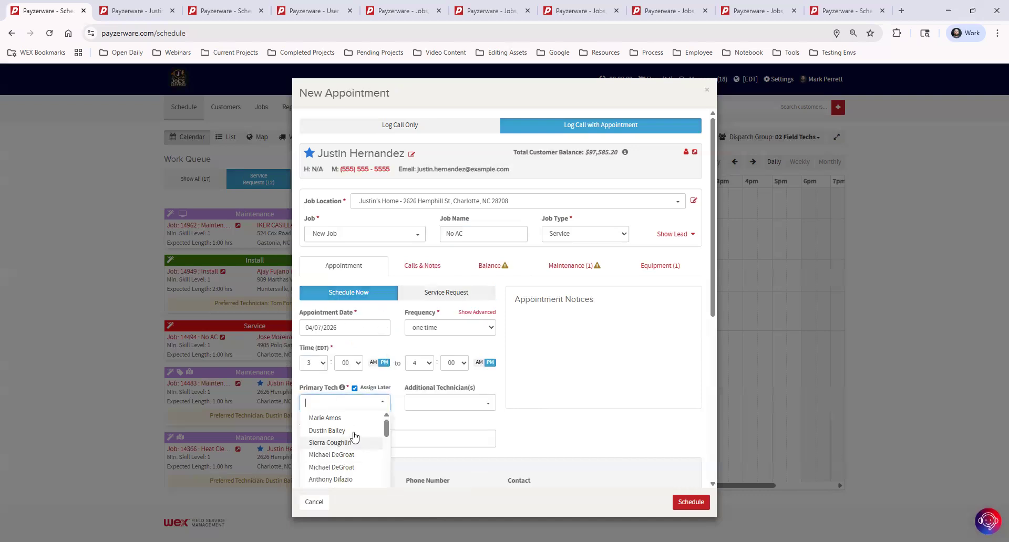
type("cal")
left_click(363, 418)
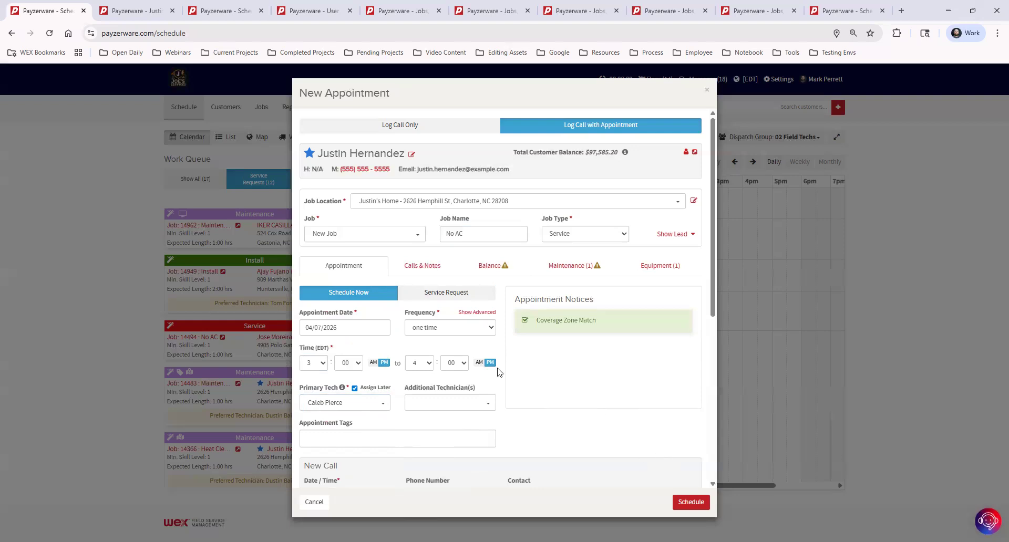
scroll(449, 355, "down", 1)
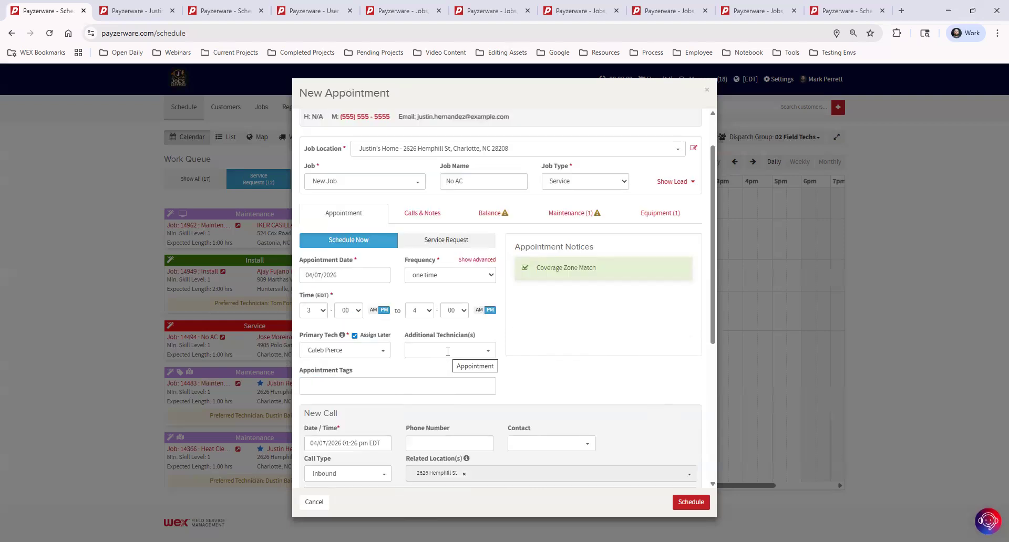
left_click(444, 353)
left_click(434, 364)
left_click(473, 351)
left_click(451, 395)
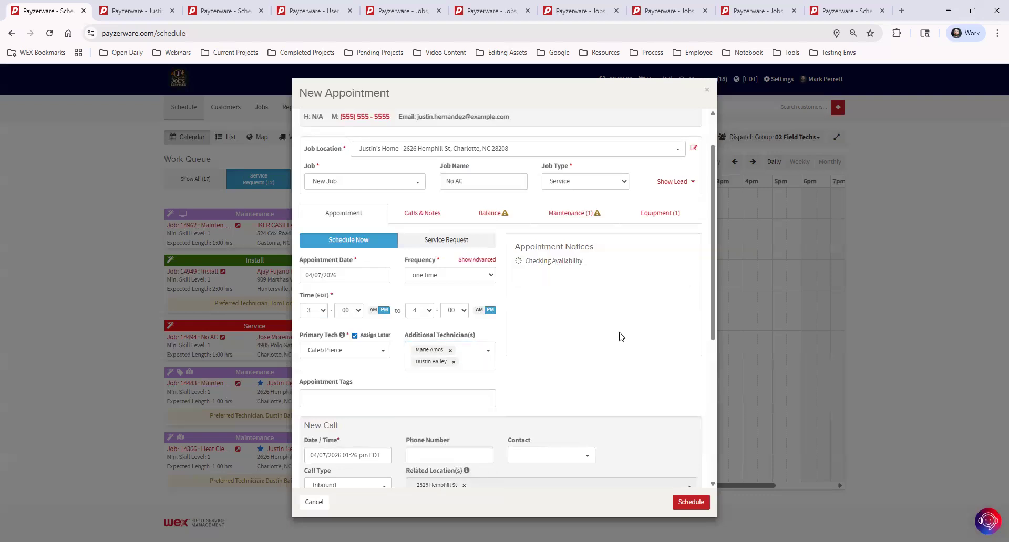
left_click(451, 350)
left_click(455, 350)
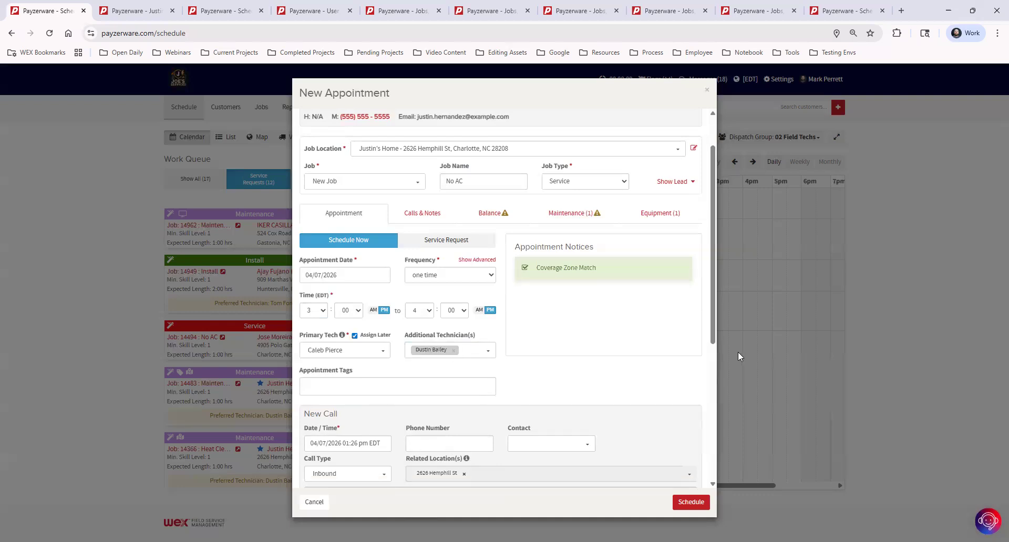
scroll(534, 334, "down", 4)
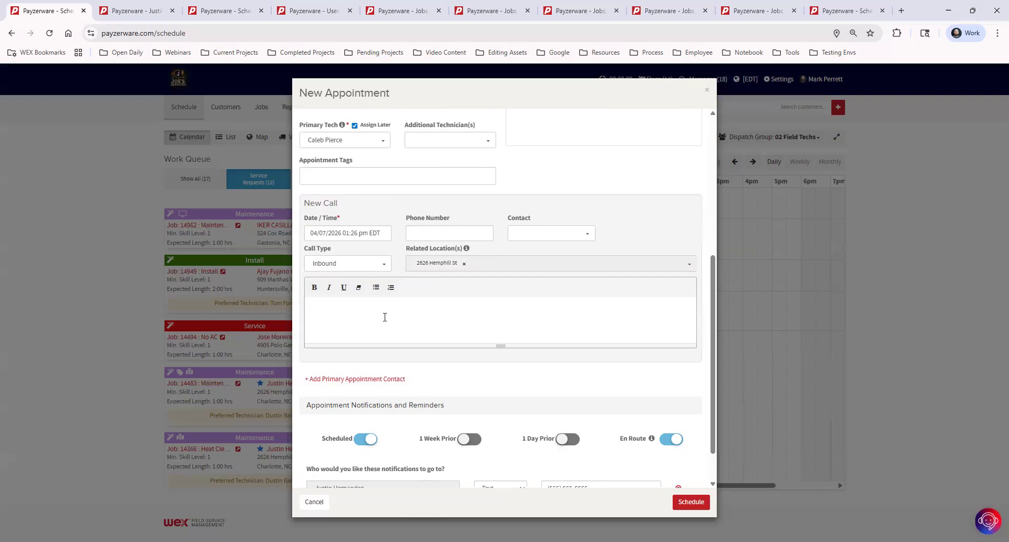
- Enter a call note with the gate code and 'Don't let the cats out!!', then schedule
scroll(472, 370, "down", 1)
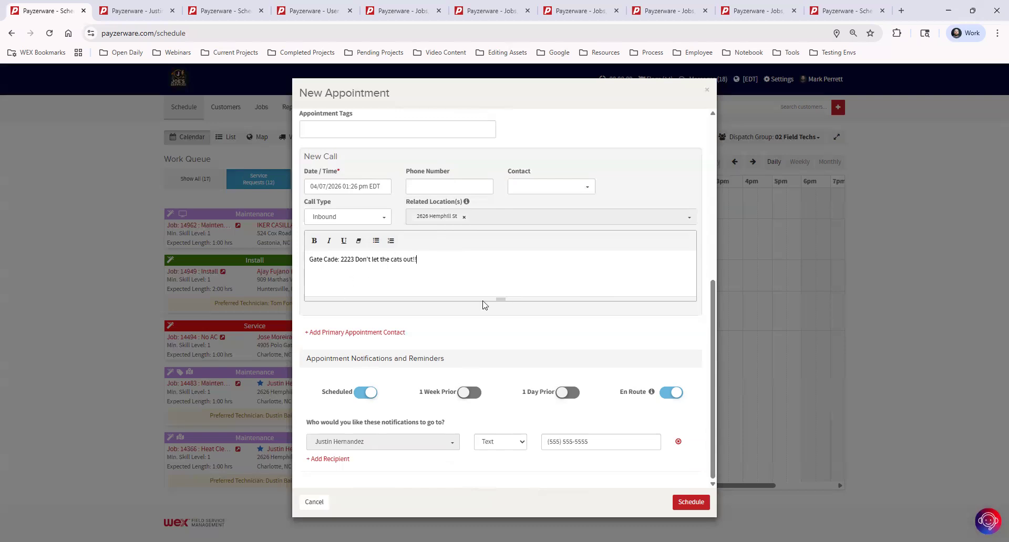
mouse_move(652, 391)
scroll(396, 273, "up", 2)
scroll(407, 275, "down", 2)
left_click(687, 503)
- Schedule the 3–4 PM No AC appointment with its call note onto the Apr 7 board
left_click(690, 503)
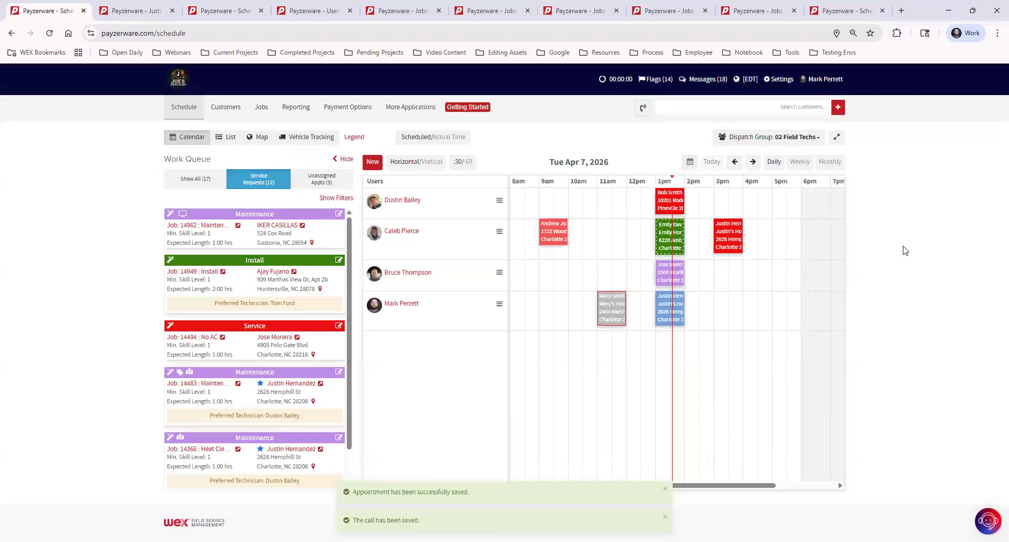
mouse_move(728, 235)
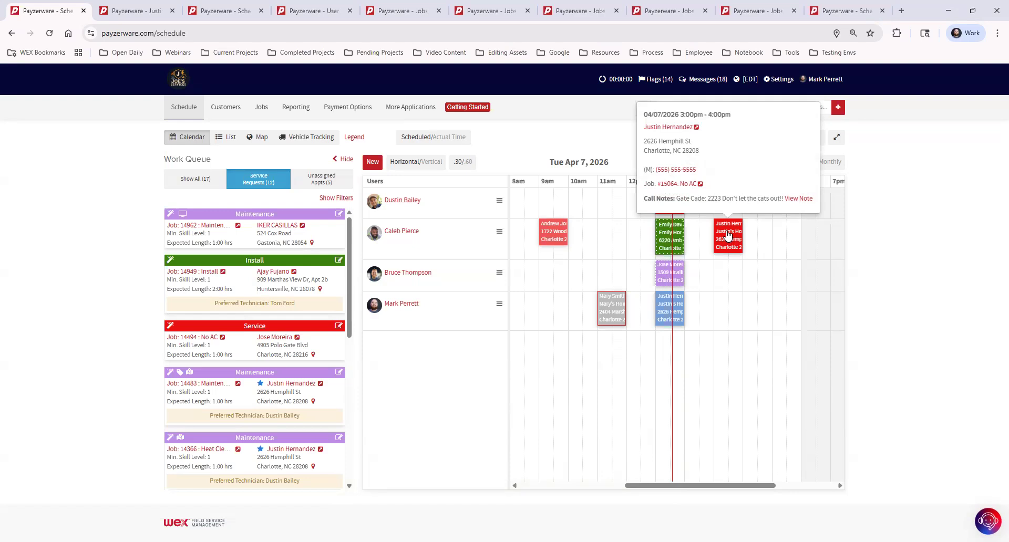
- Review the No AC job page in a new tab, then return to the Schedule
left_click(677, 184)
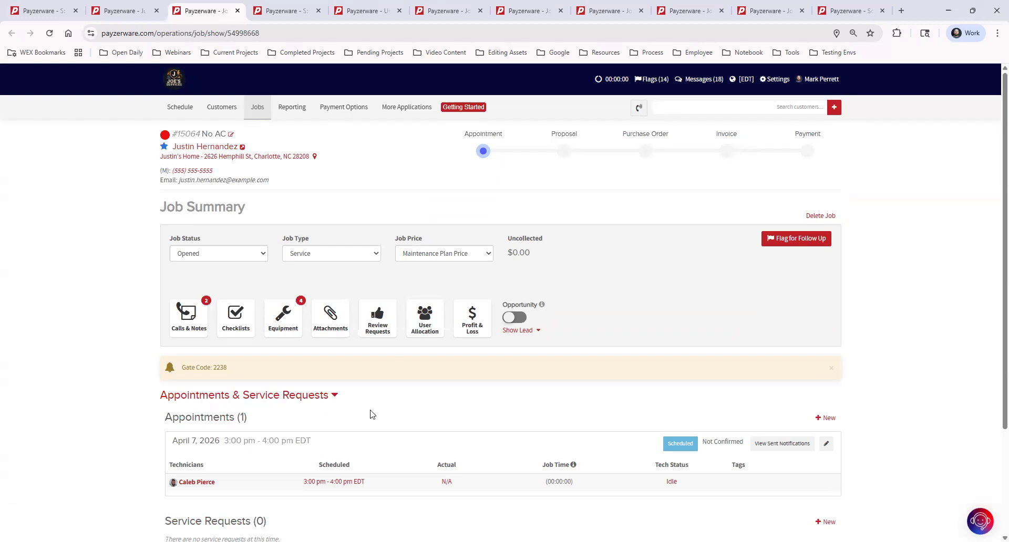
scroll(214, 404, "down", 1)
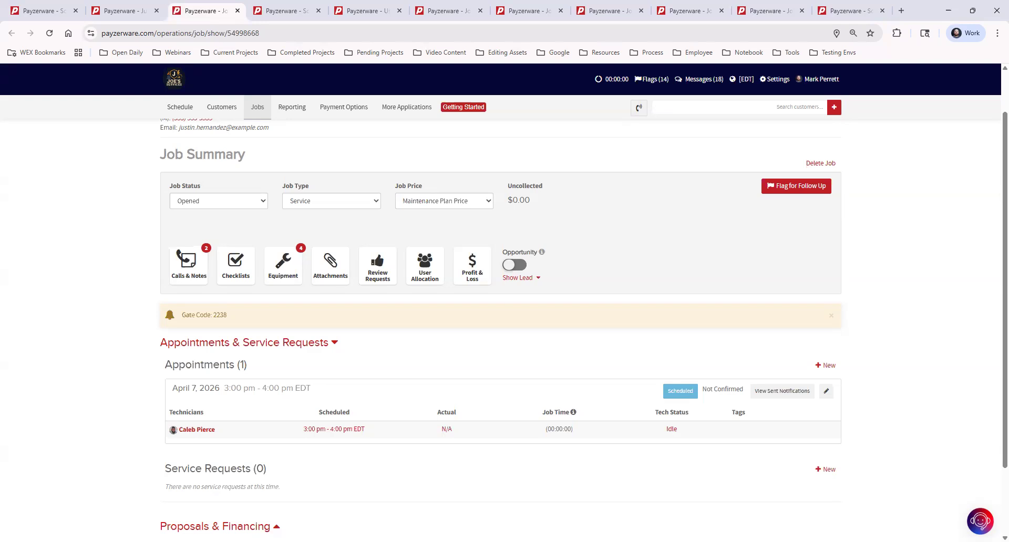
left_click(44, 12)
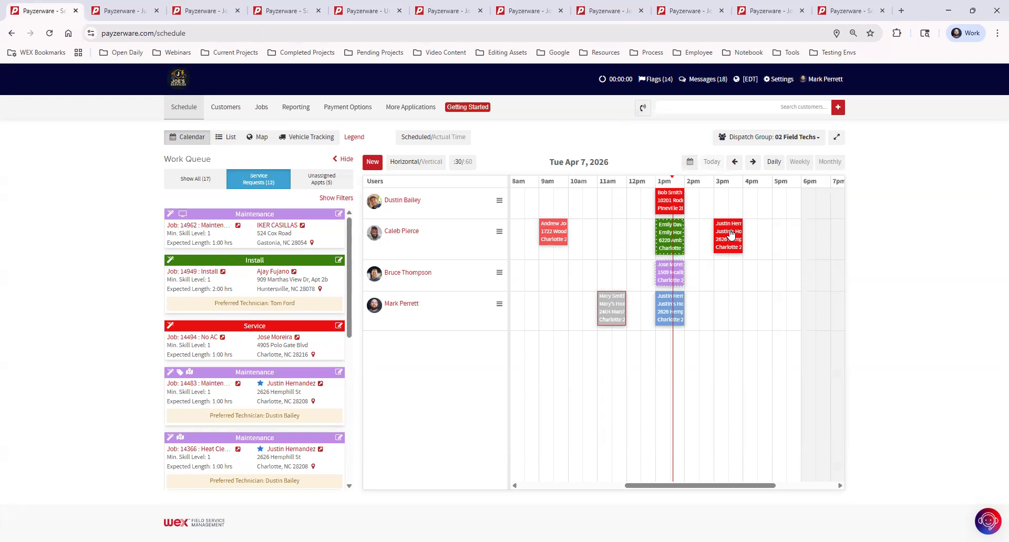
- Filter the work queue to Unassigned Appts and advance the board to Wed Apr 8
mouse_move(732, 234)
left_click(192, 181)
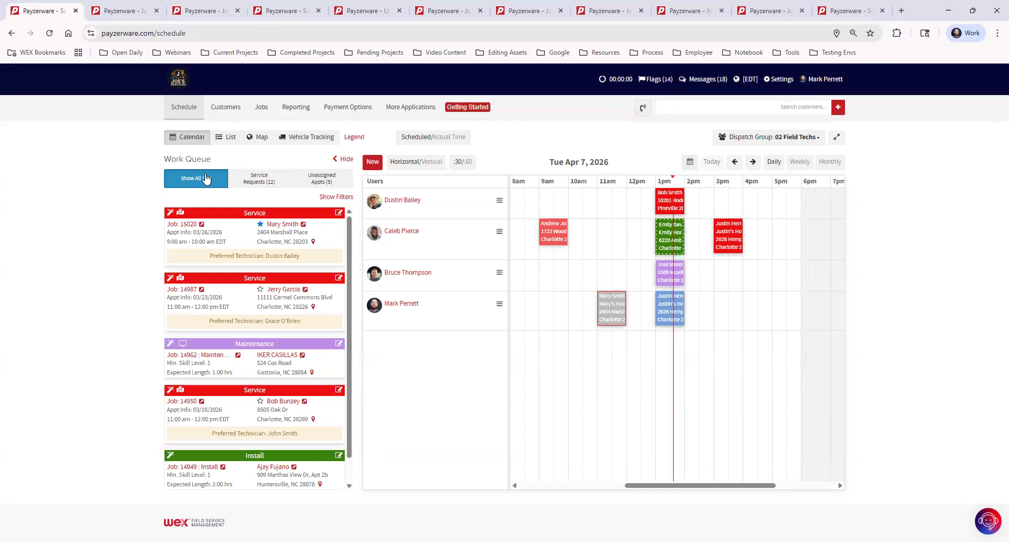
left_click(258, 181)
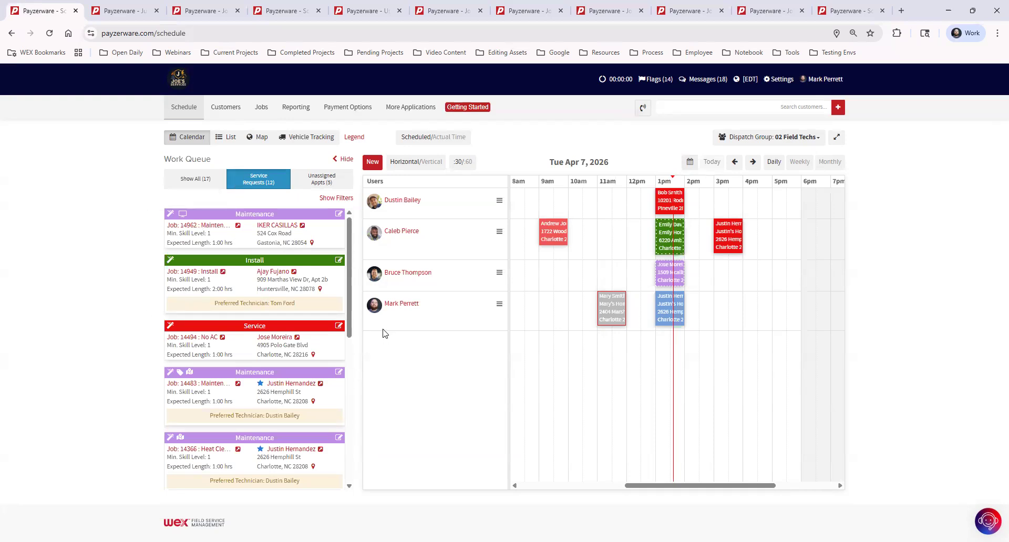
left_click(310, 188)
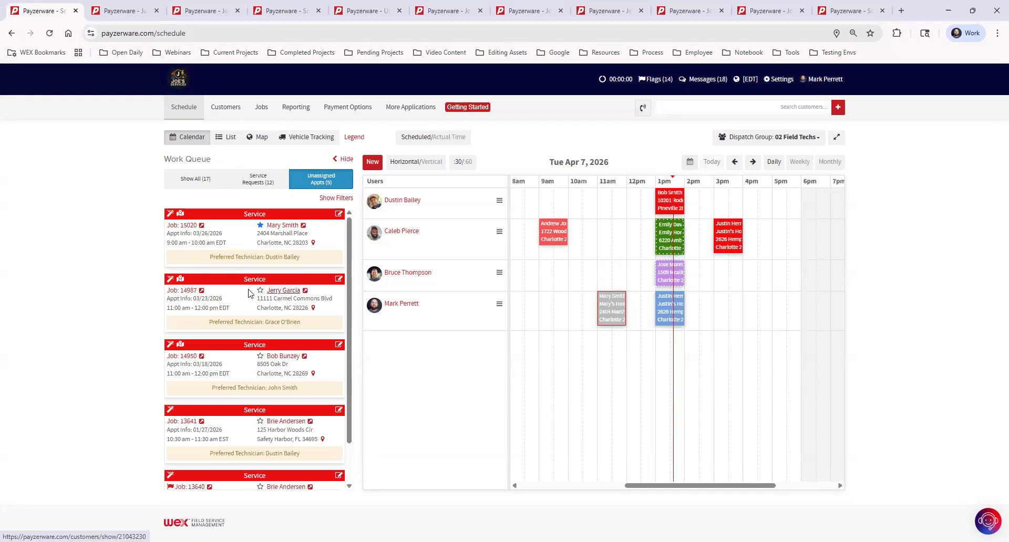
left_click(752, 161)
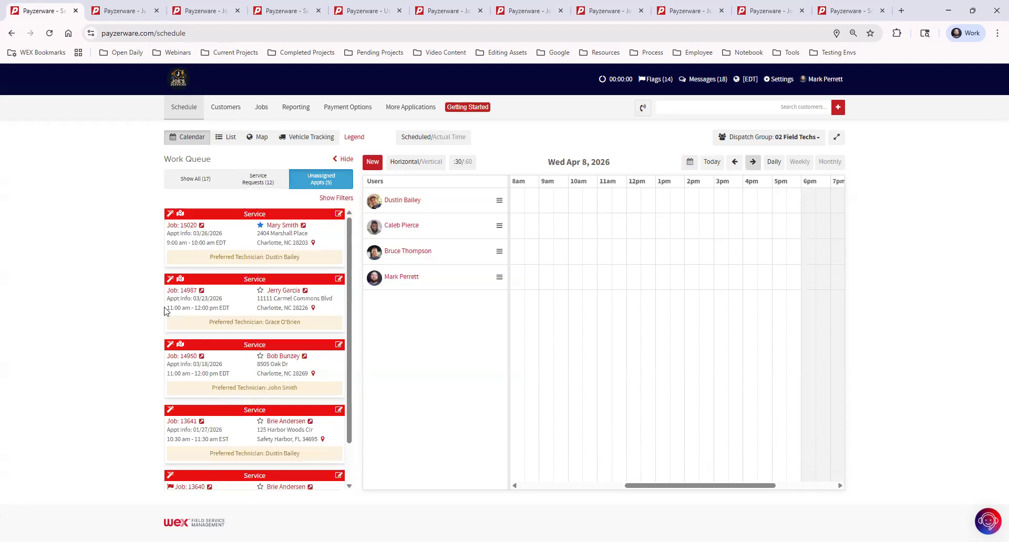
- Book the unassigned Service job 10–11 am Apr 8 for the second technician, then return to today
left_click_drag(228, 282, 575, 219)
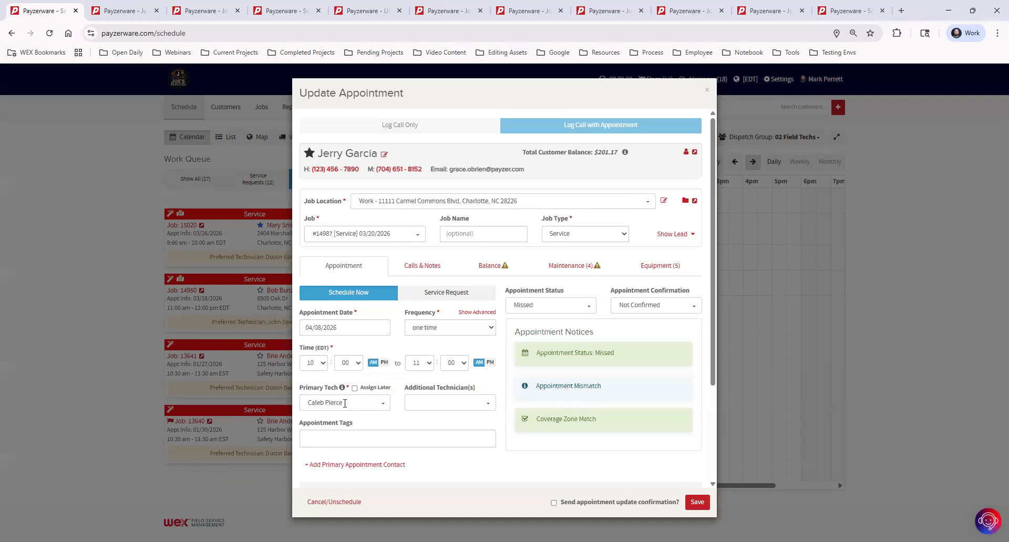
left_click(697, 502)
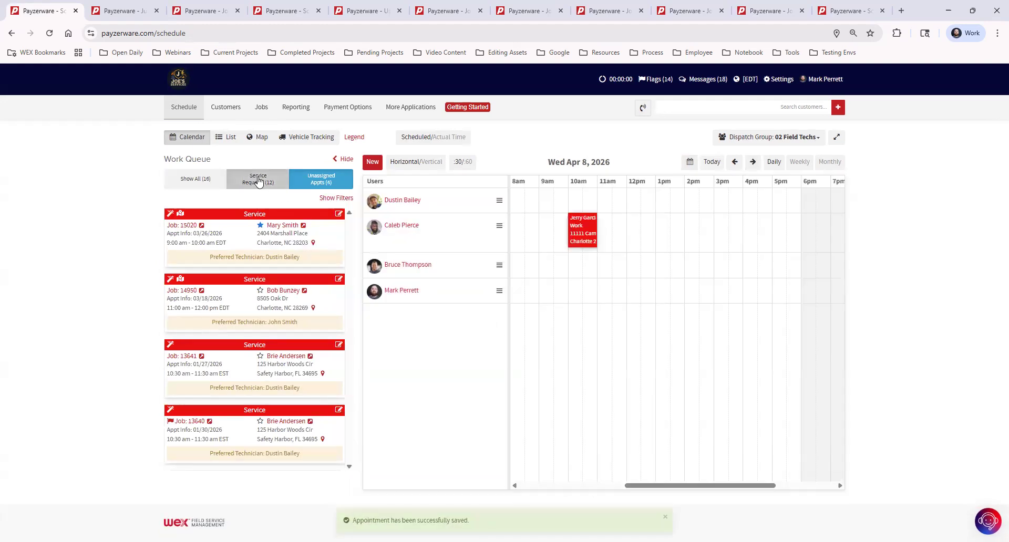
left_click(255, 180)
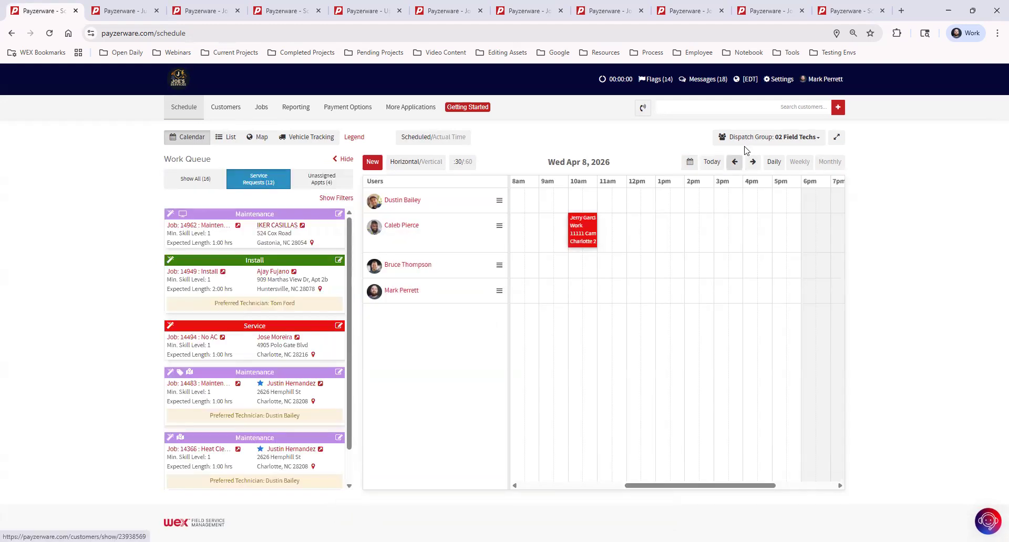
left_click(712, 162)
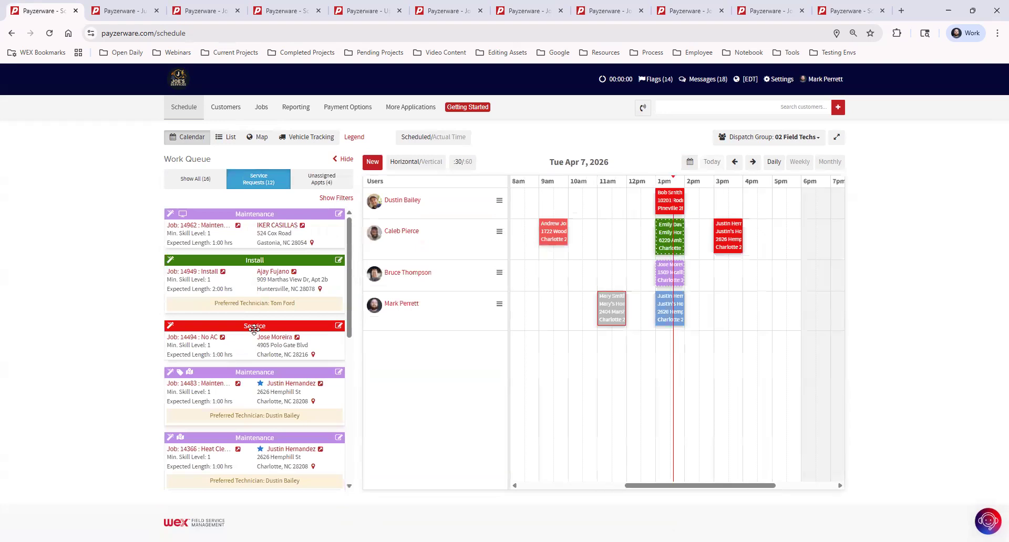
- Drag the queued Install job onto the fourth technician's row at 4 pm on Apr 7
left_click_drag(250, 258, 758, 304)
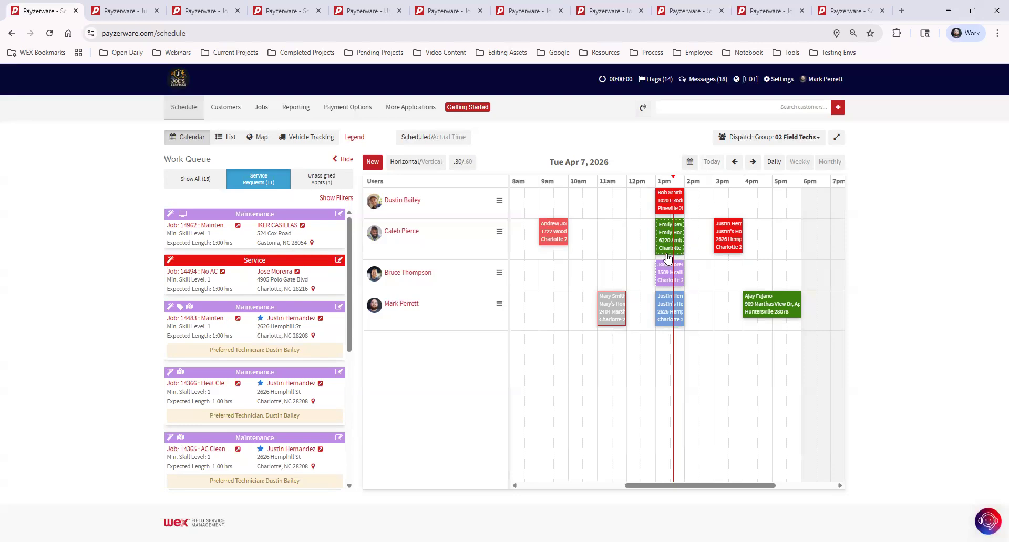
mouse_move(657, 254)
mouse_move(685, 271)
- Open the 9–10 am Service job's page in a new tab from its appointment popover
mouse_move(557, 233)
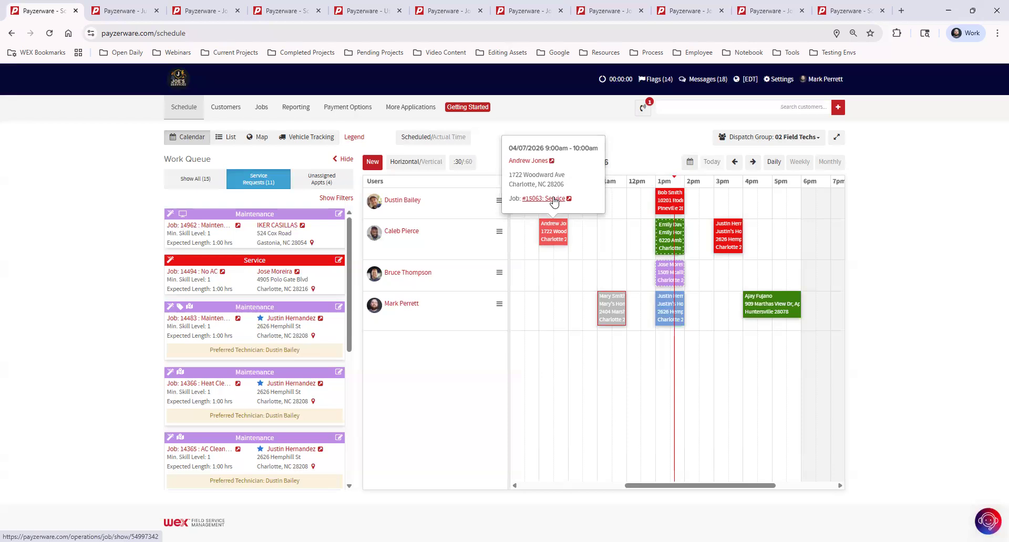
left_click(553, 201)
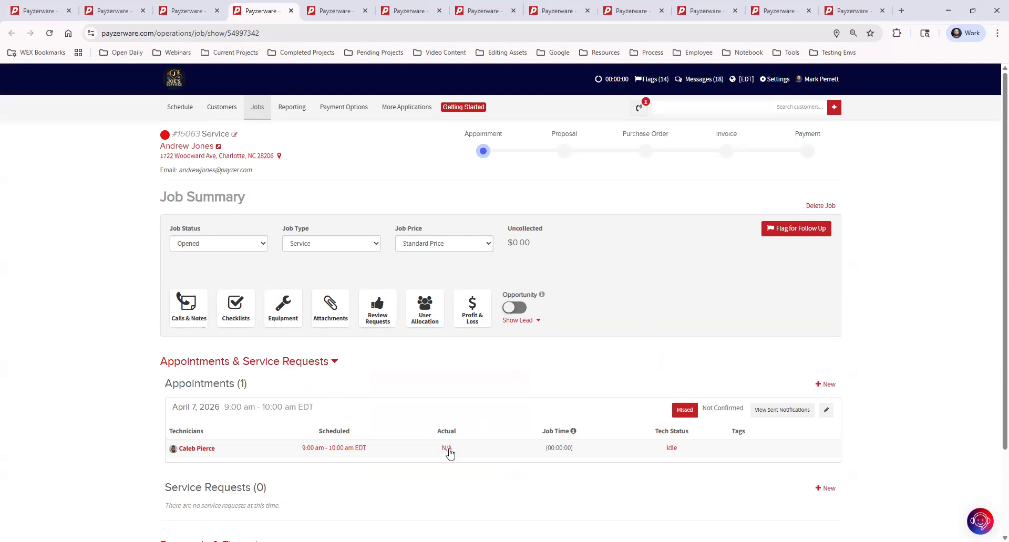
- Add and save a technician time entry from 09:05 am to 10:15 am, giving 01:10:00 job time
left_click(447, 448)
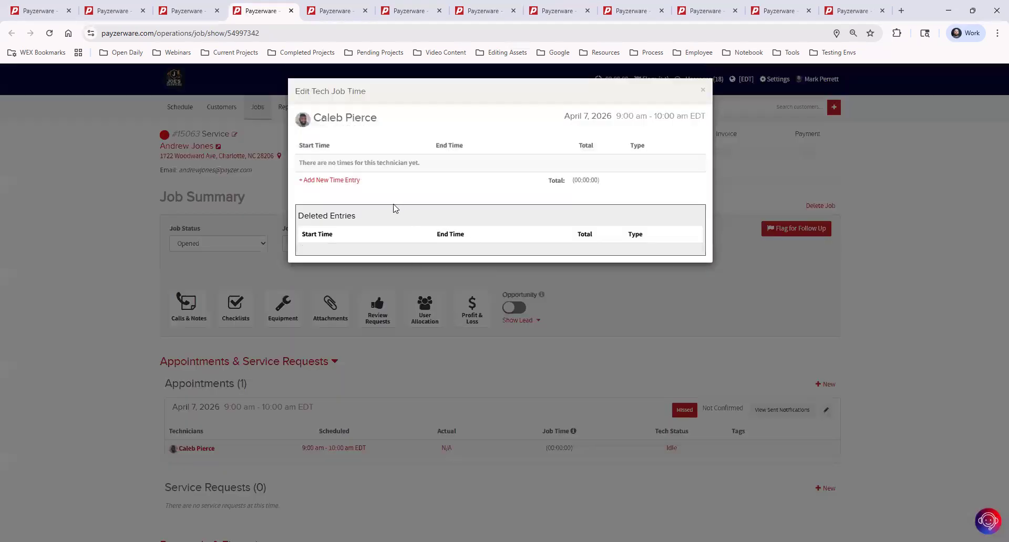
left_click(352, 180)
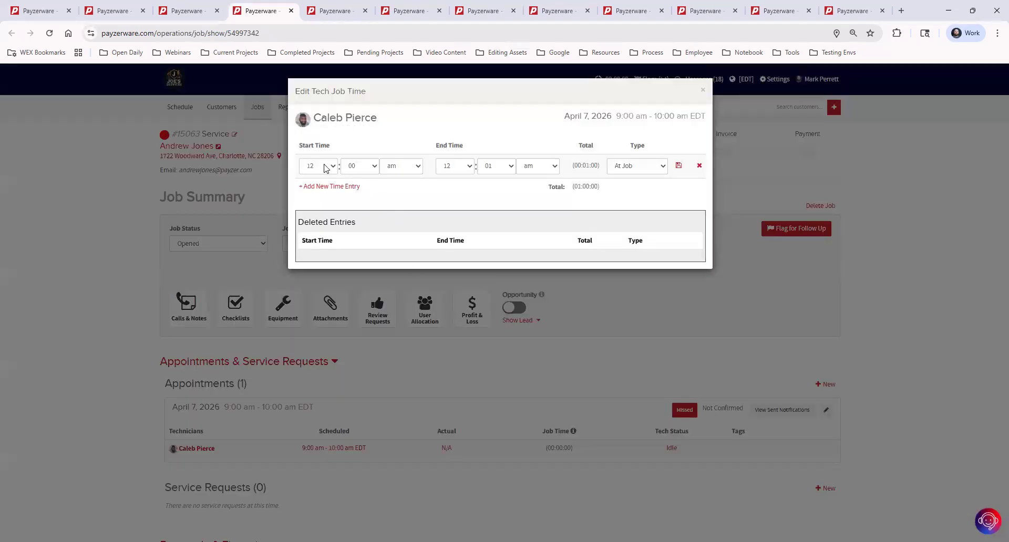
left_click(332, 167)
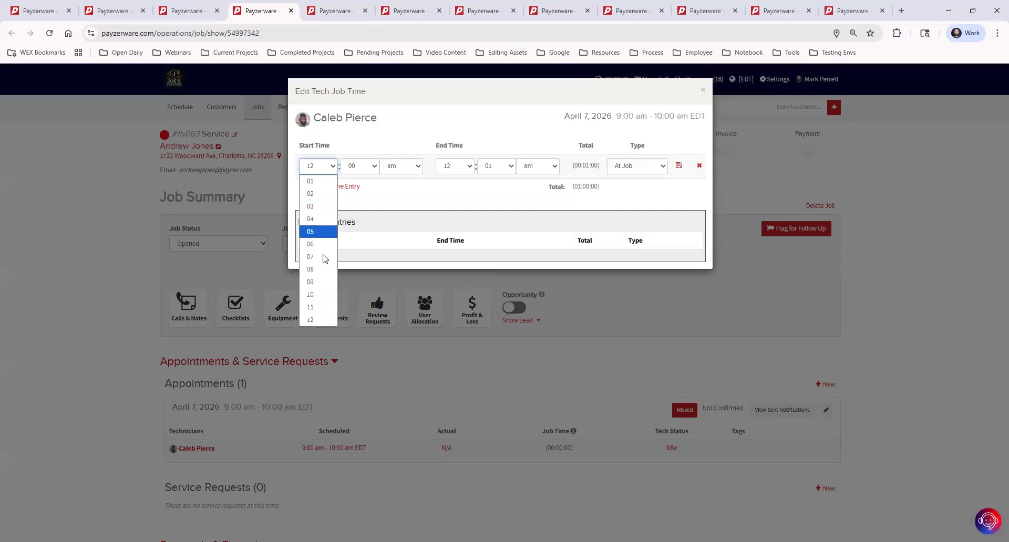
left_click(318, 283)
left_click(366, 168)
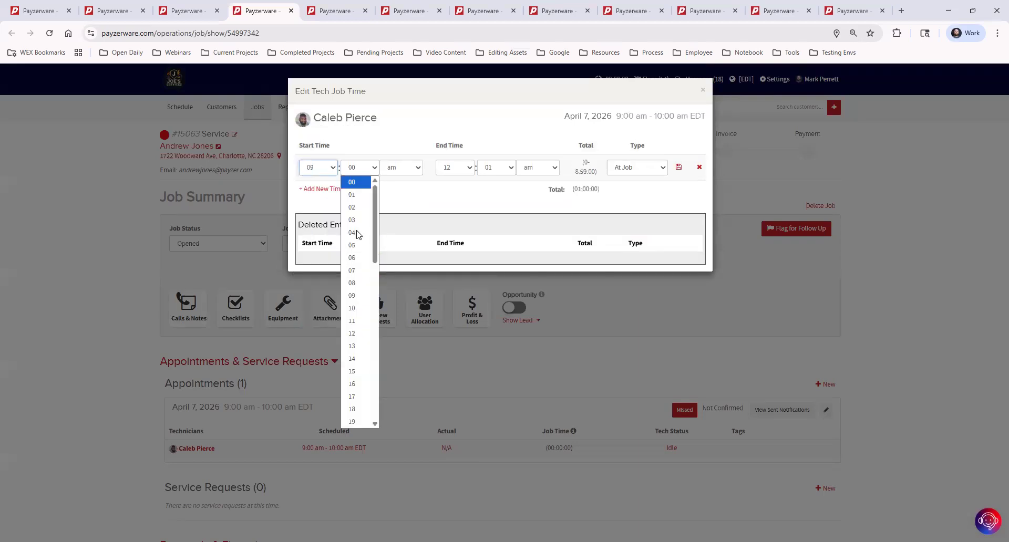
left_click(356, 243)
left_click(465, 170)
left_click(449, 297)
left_click(499, 168)
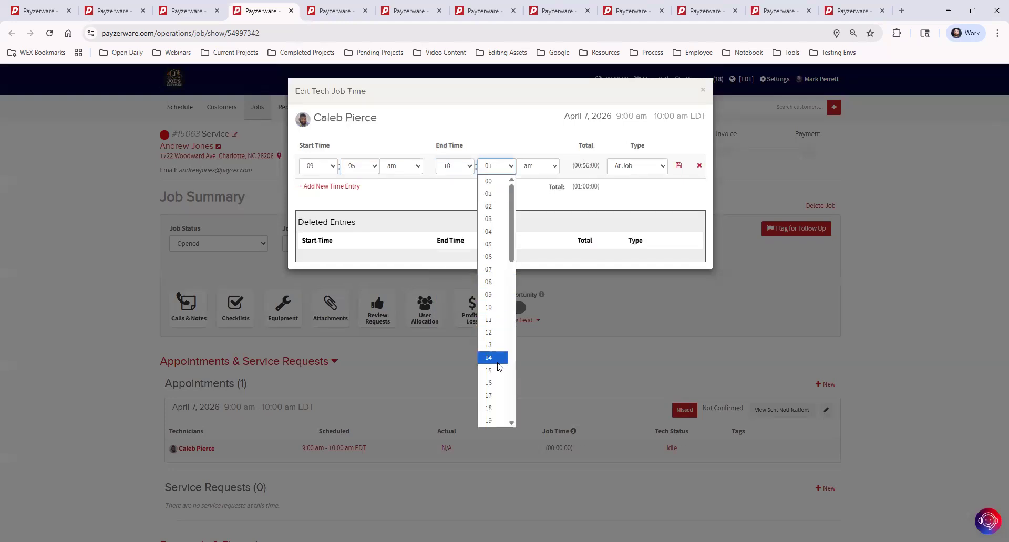
left_click(498, 367)
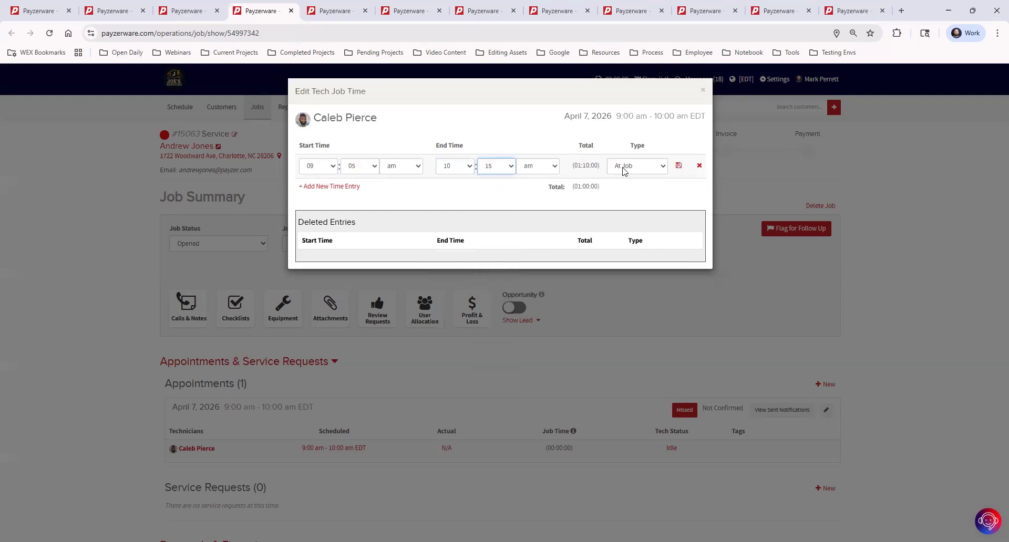
left_click(678, 166)
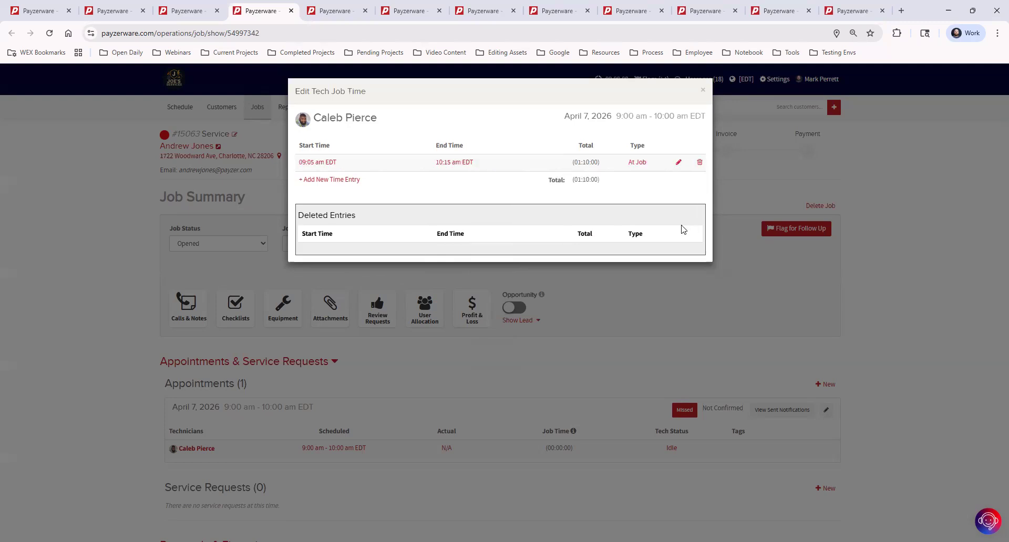
left_click(703, 90)
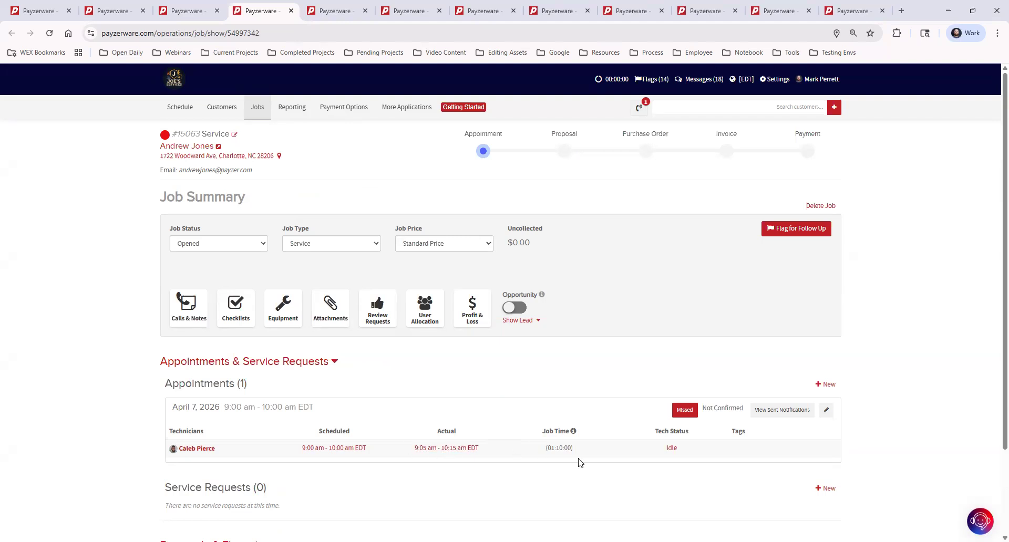
- Change the technician's status on the 9–10 am job from Idle to Complete
left_click(671, 450)
left_click(544, 127)
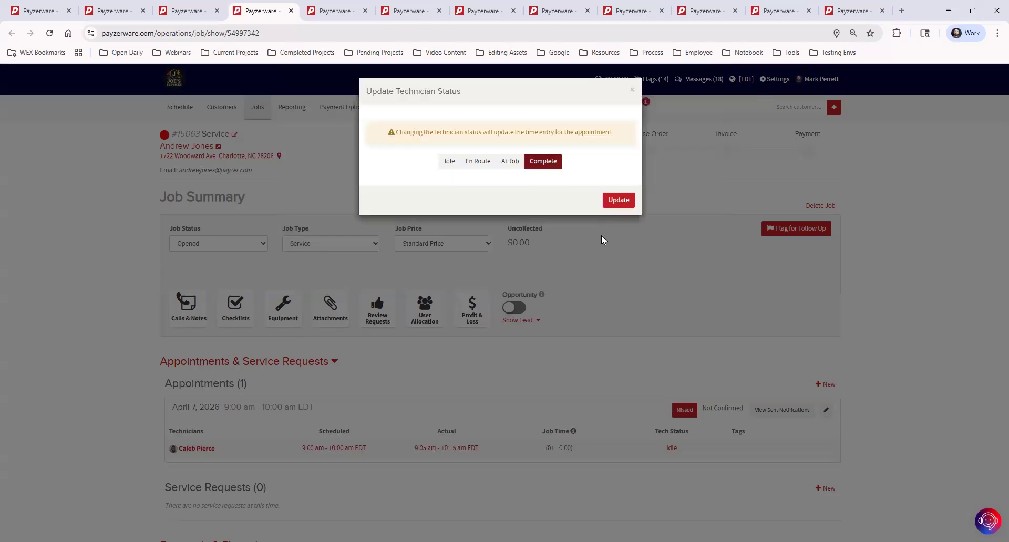
left_click(619, 200)
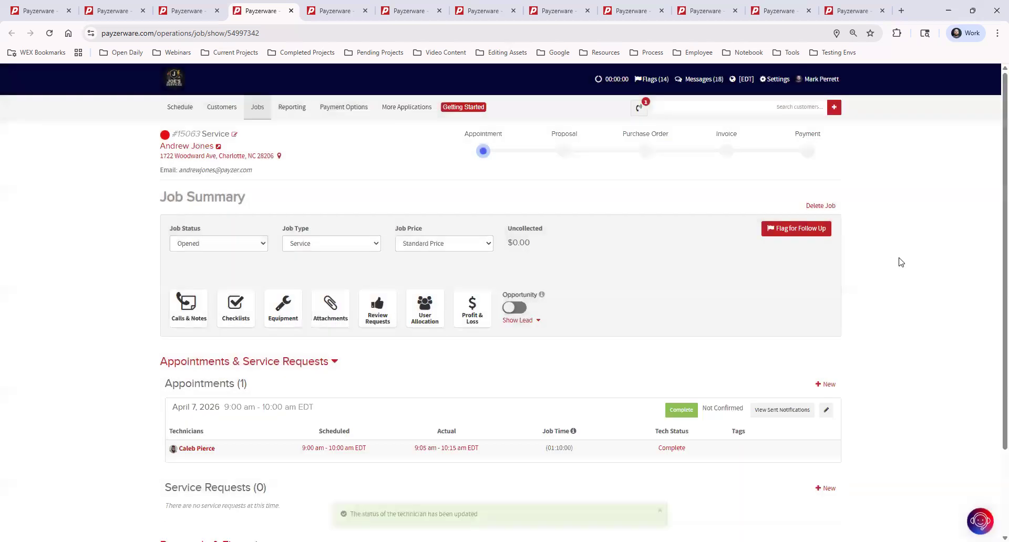
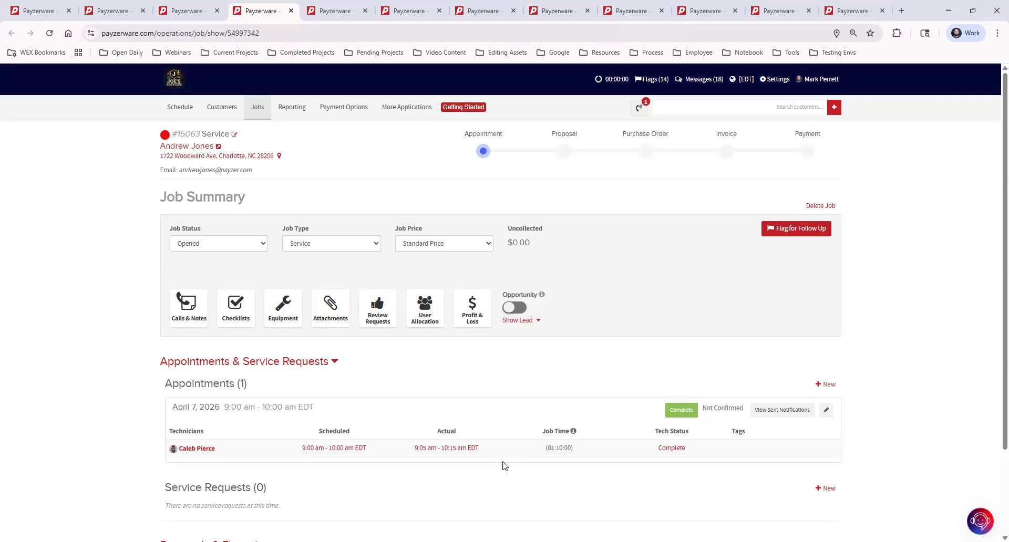
- Flag job #15063 for Part Order follow-up with a note that the part arrives Monday
left_click(786, 232)
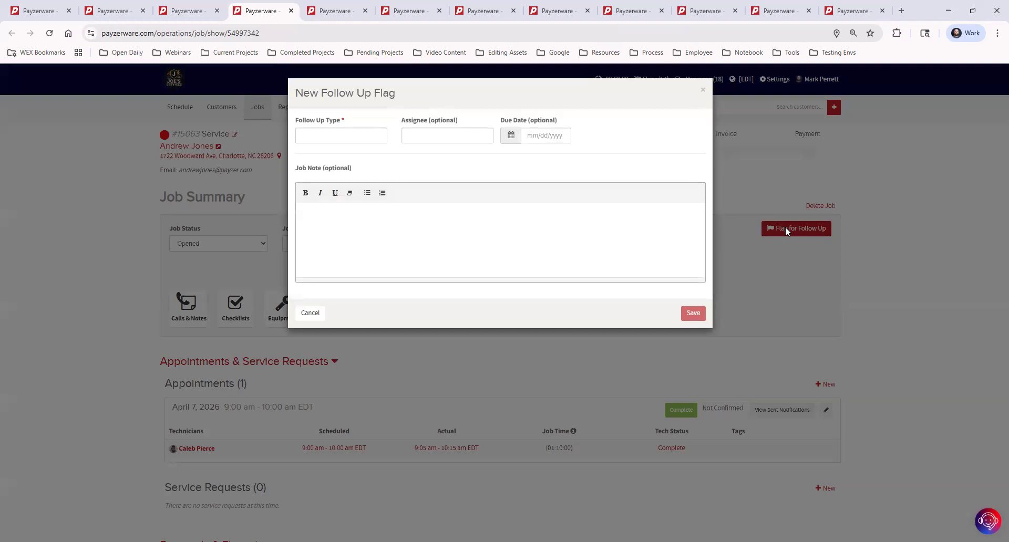
left_click(341, 133)
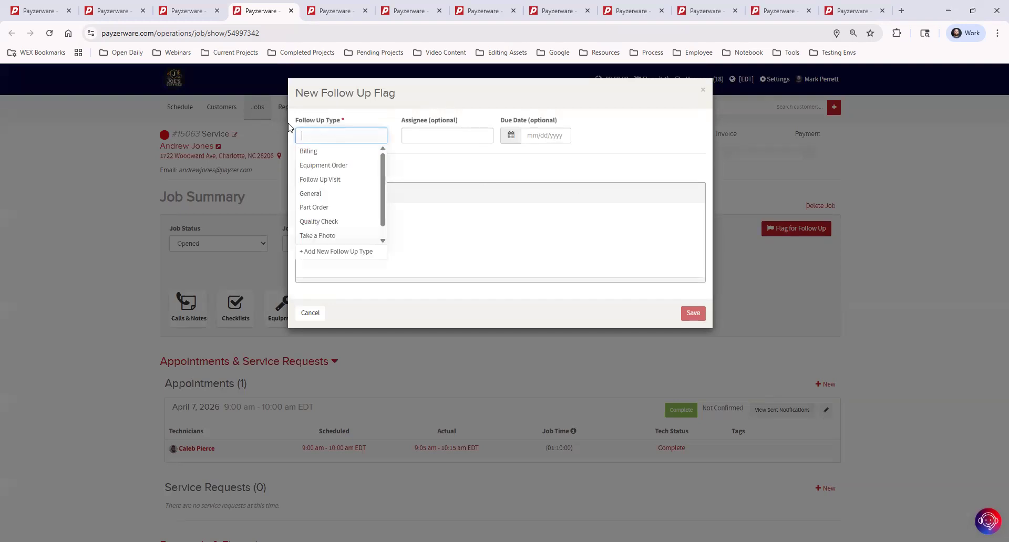
left_click(340, 211)
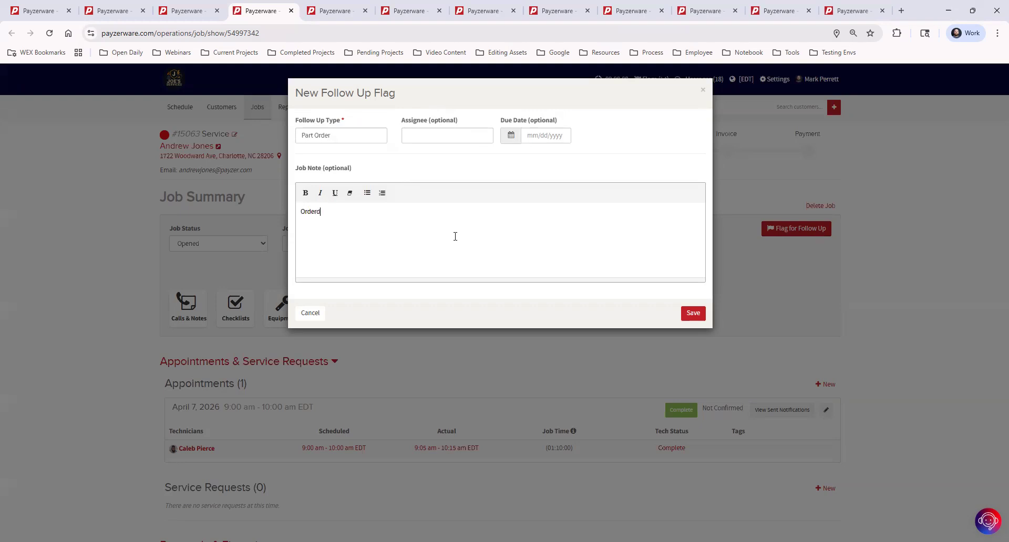
type("123")
type("Will be her")
type("e O")
key("BackSpace")
type("Monday")
left_click(695, 314)
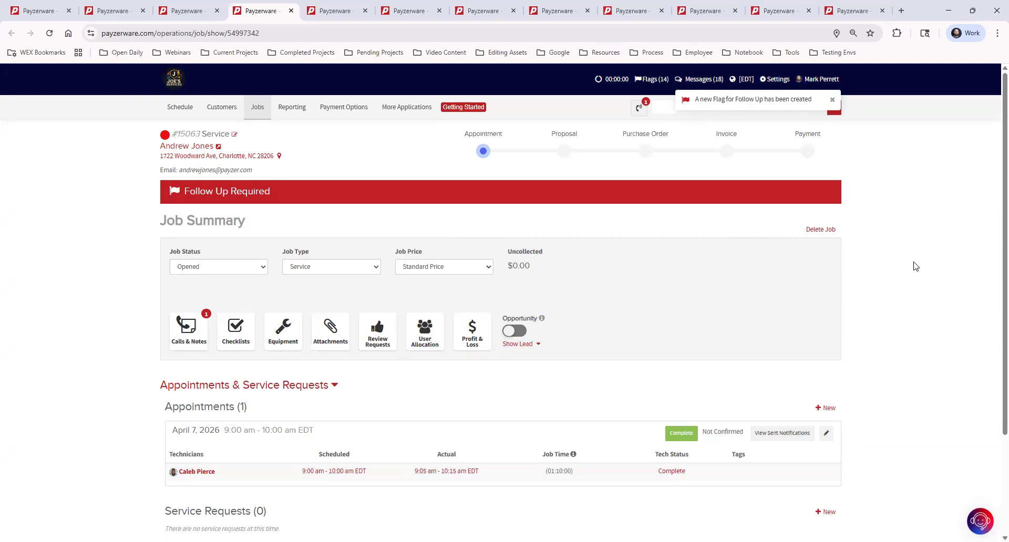
- Confirm job 15063 is listed among the flagged jobs, then reopen it in a new tab
left_click(649, 83)
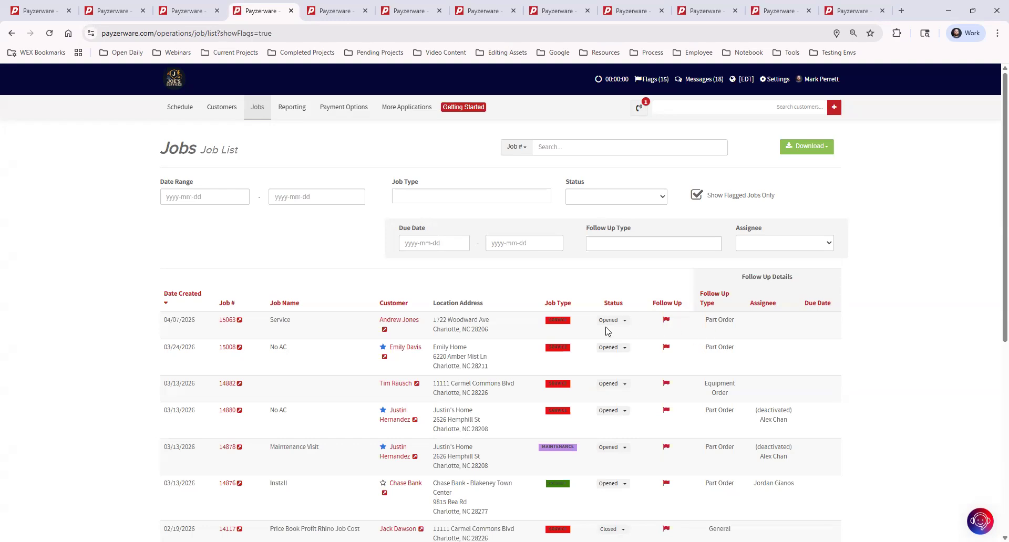
left_click(182, 15)
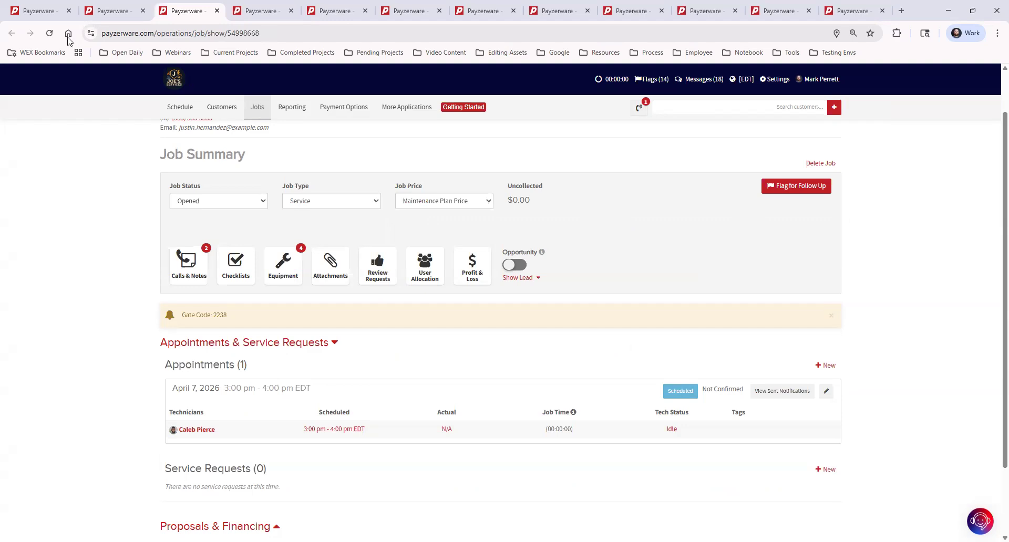
scroll(142, 133, "up", 1)
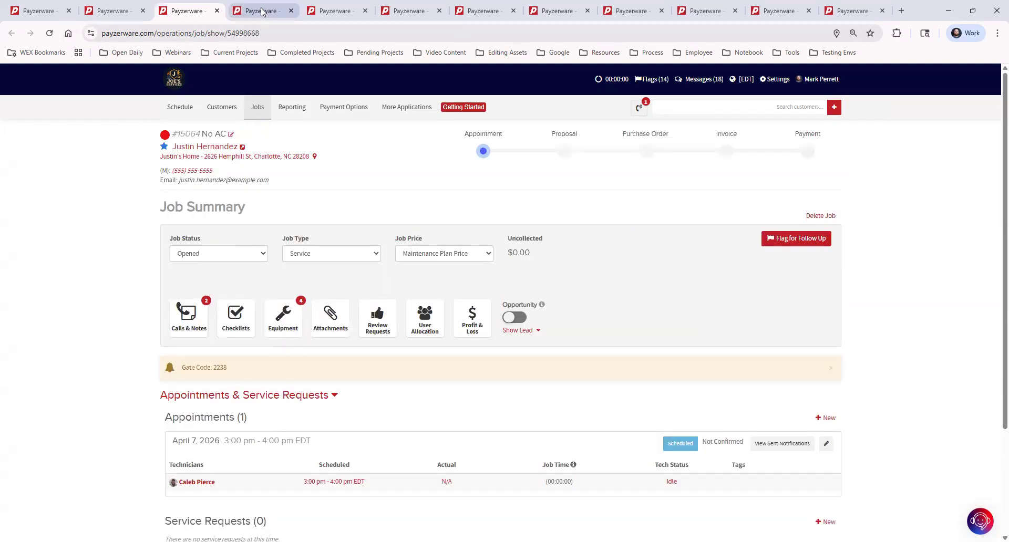
left_click(241, 13)
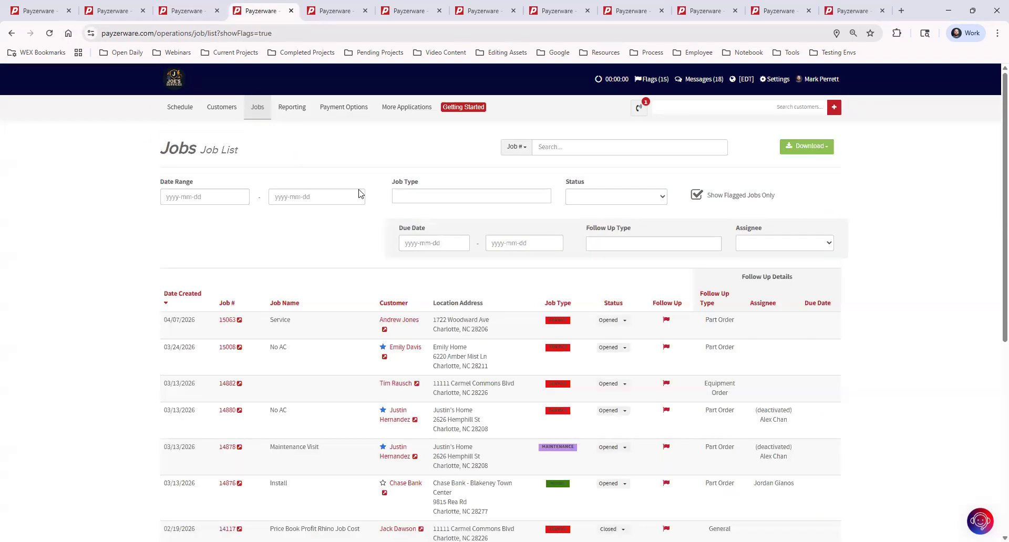
left_click(239, 319)
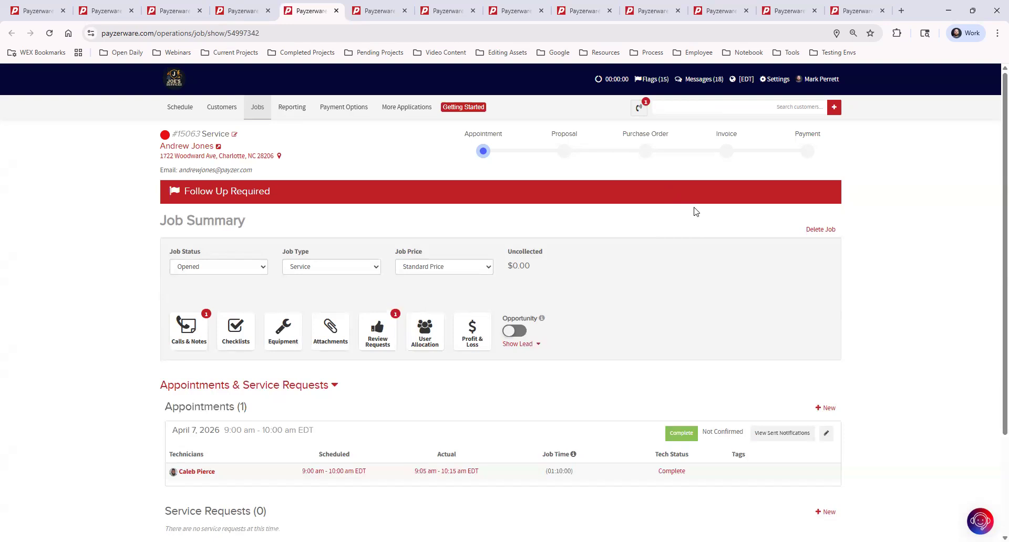
- Add and save a new service request on job 15063 with a call note
scroll(780, 400, "down", 2)
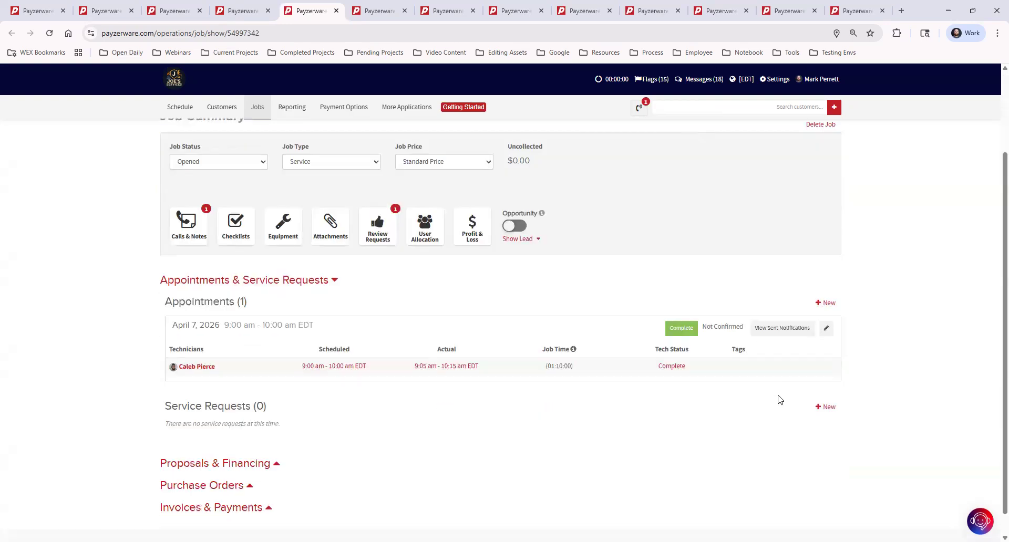
left_click(828, 408)
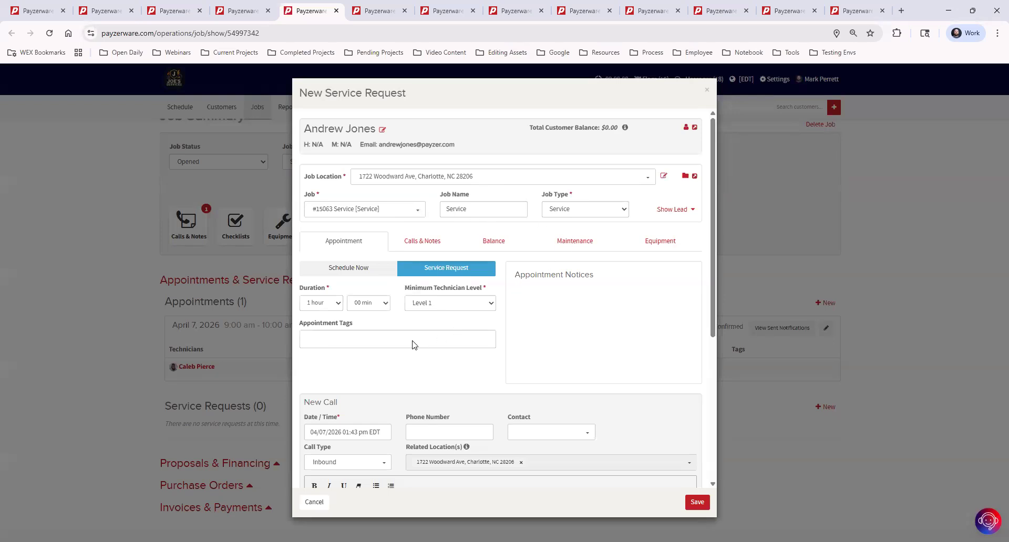
scroll(368, 405, "down", 2)
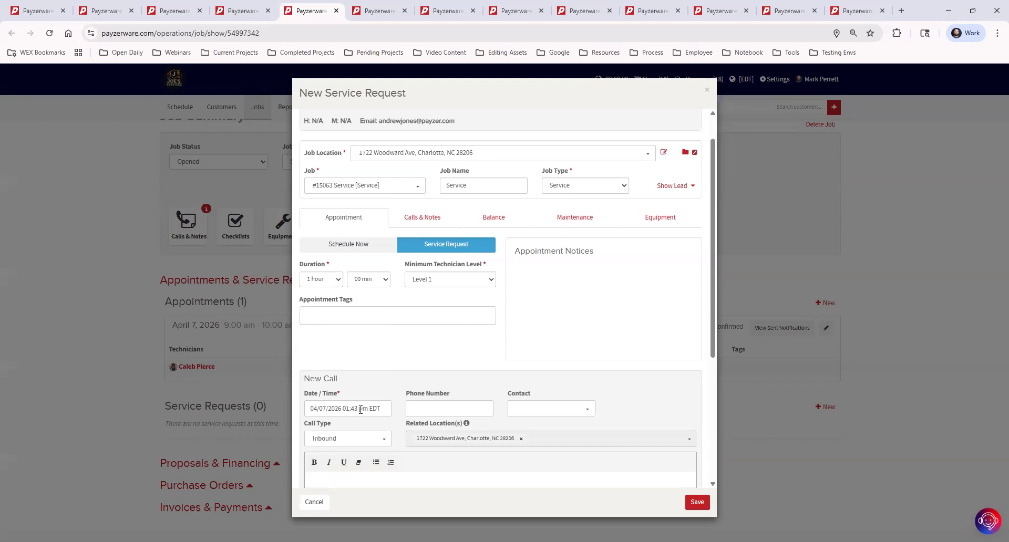
left_click(364, 404)
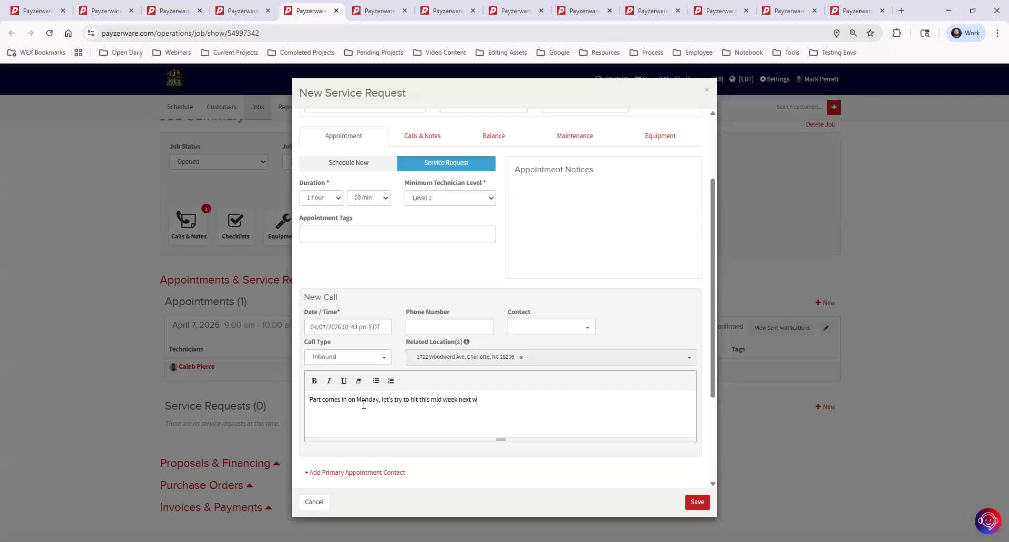
type("m")
left_click(697, 502)
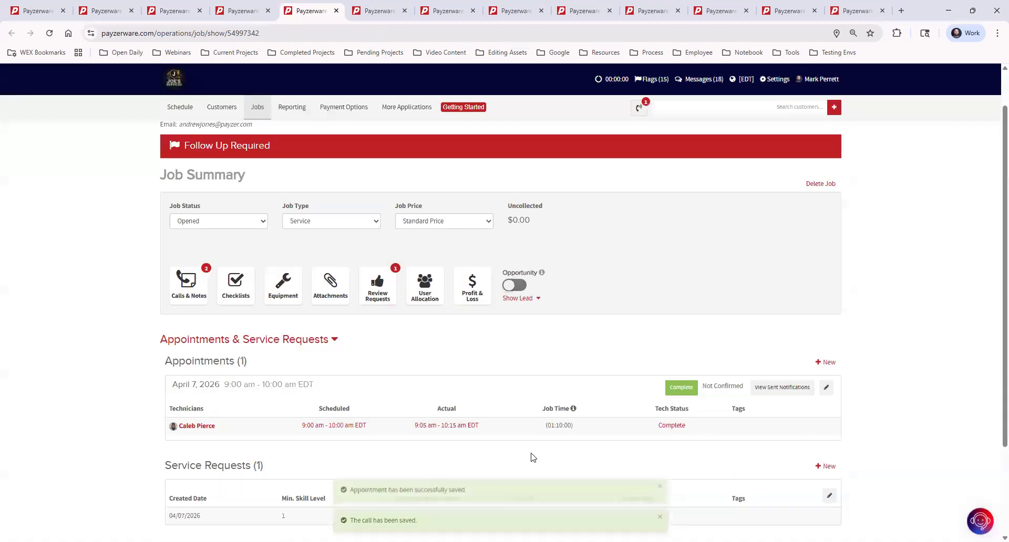
- Open the new service request for editing, close it unchanged, and return to the schedule
scroll(614, 352, "down", 2)
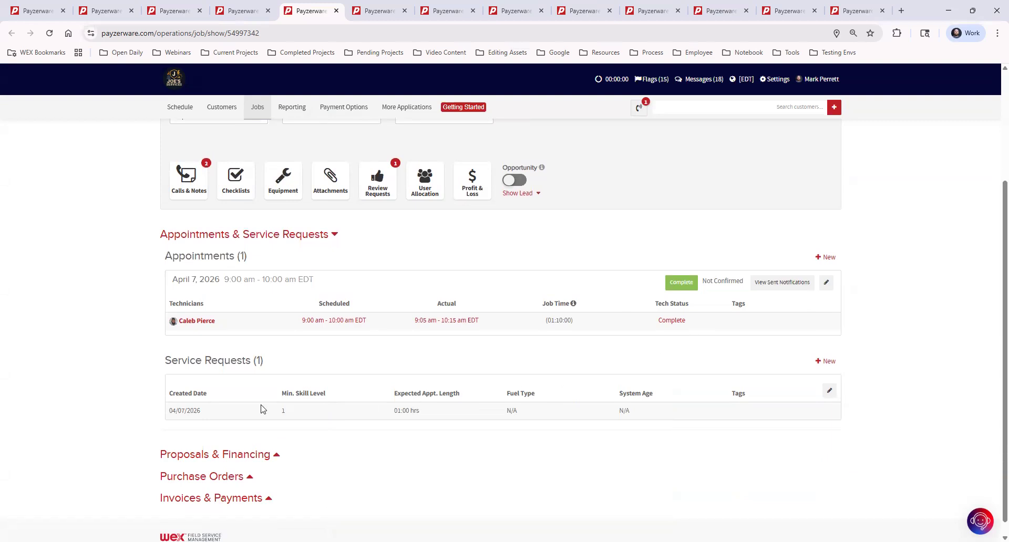
left_click(829, 393)
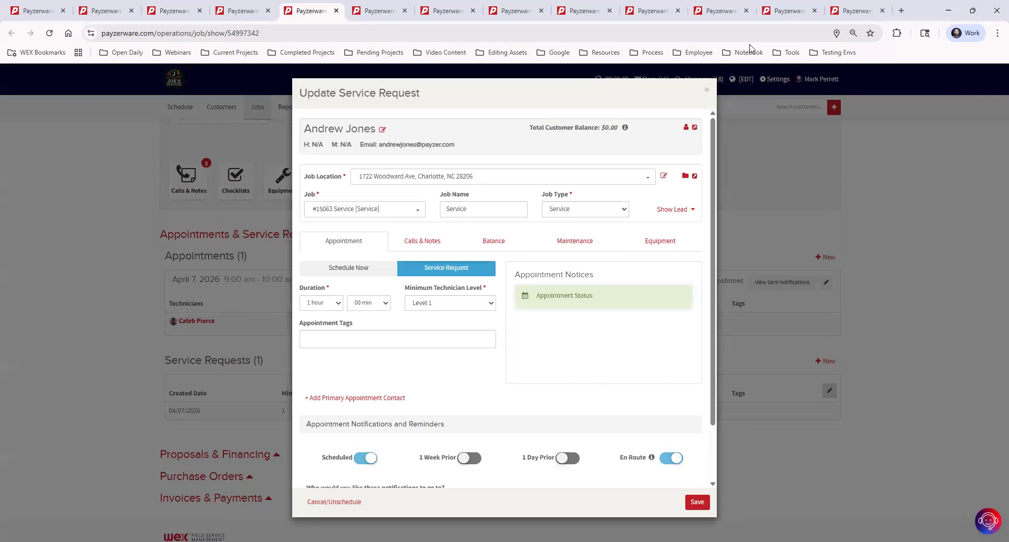
left_click(707, 90)
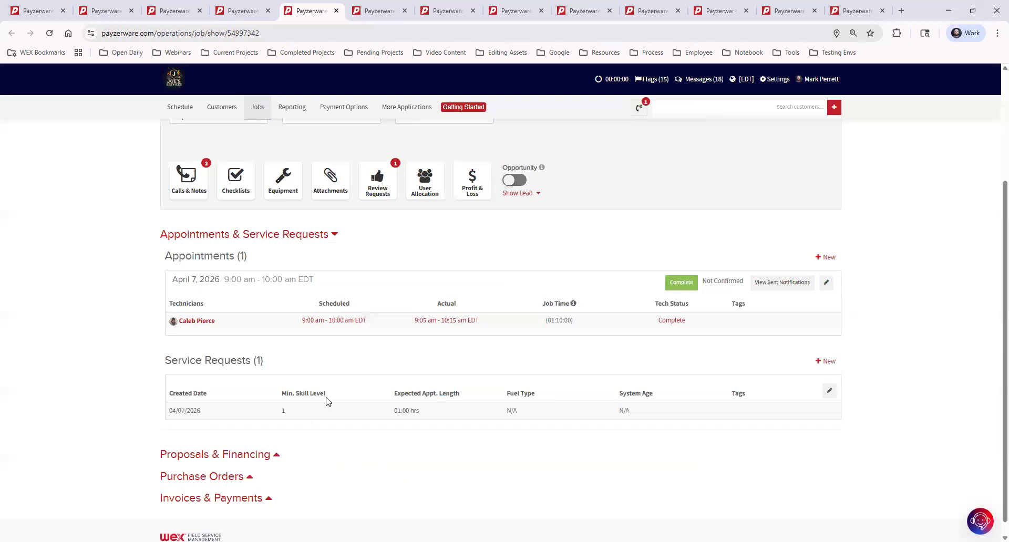
left_click(237, 11)
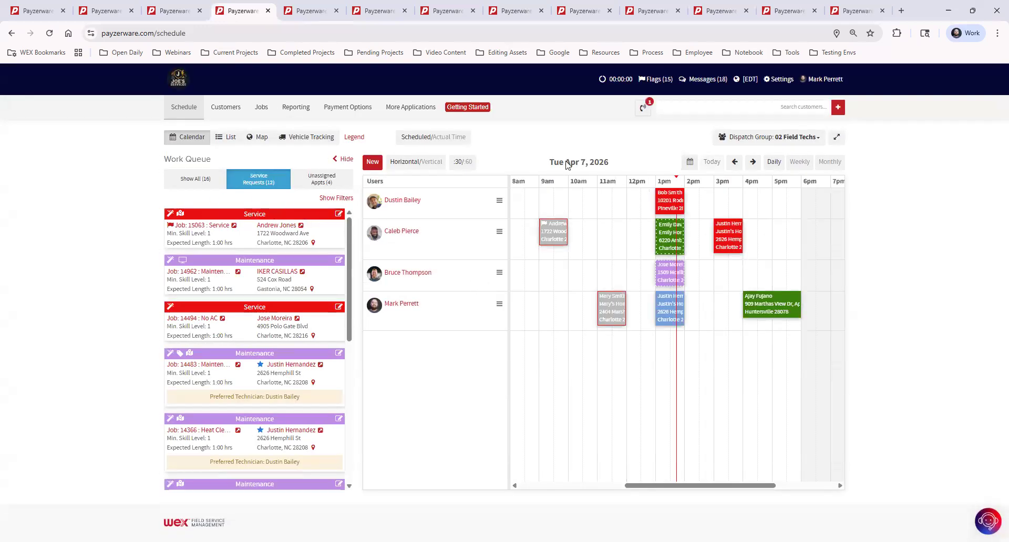
- Book job 15063's request at 11am Thursday April 16 for the first technician, then return to today
left_click(753, 162)
left_click(753, 163)
left_click(753, 163)
left_click(753, 162)
left_click(753, 162)
left_click(753, 163)
left_click(753, 162)
left_click_drag(249, 208, 613, 202)
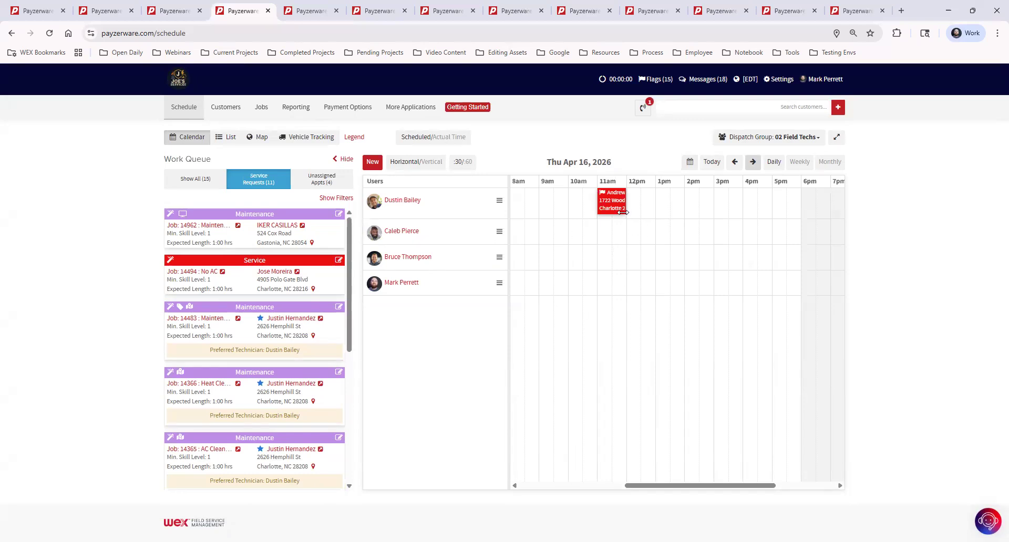
mouse_move(615, 212)
left_click(711, 162)
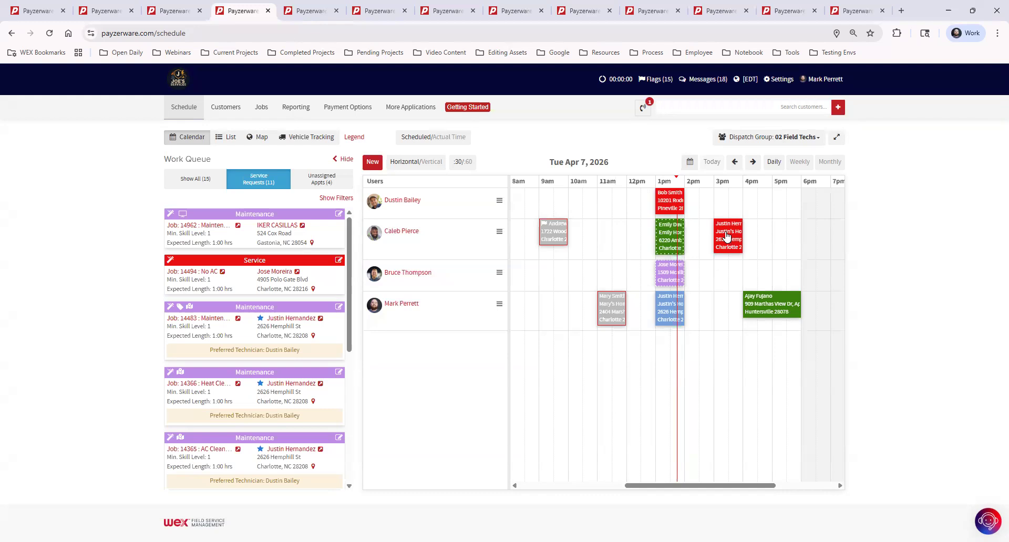
mouse_move(727, 237)
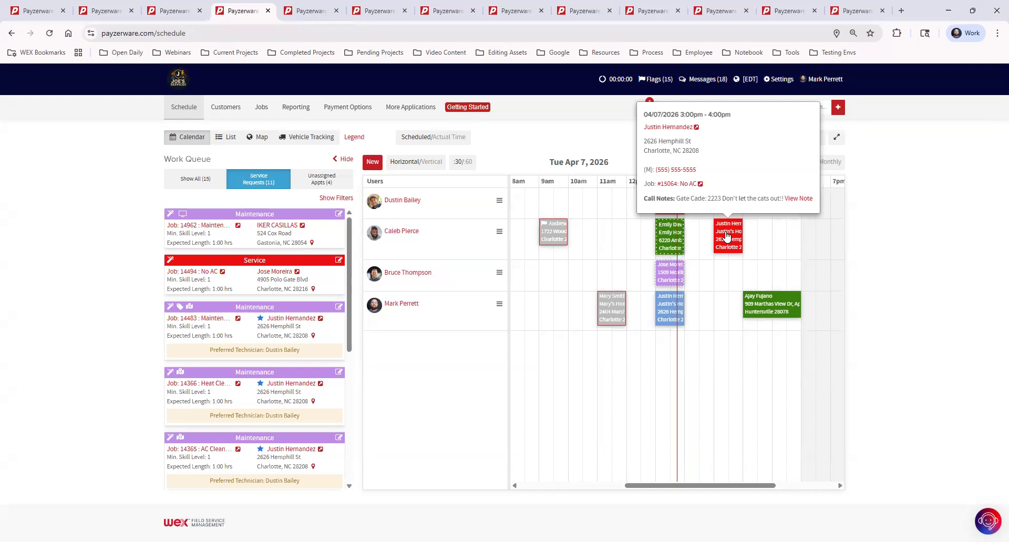
- Review the cancel, delete and confirmation options for the 3pm job #15064 appointment, then close the window
left_click(726, 237)
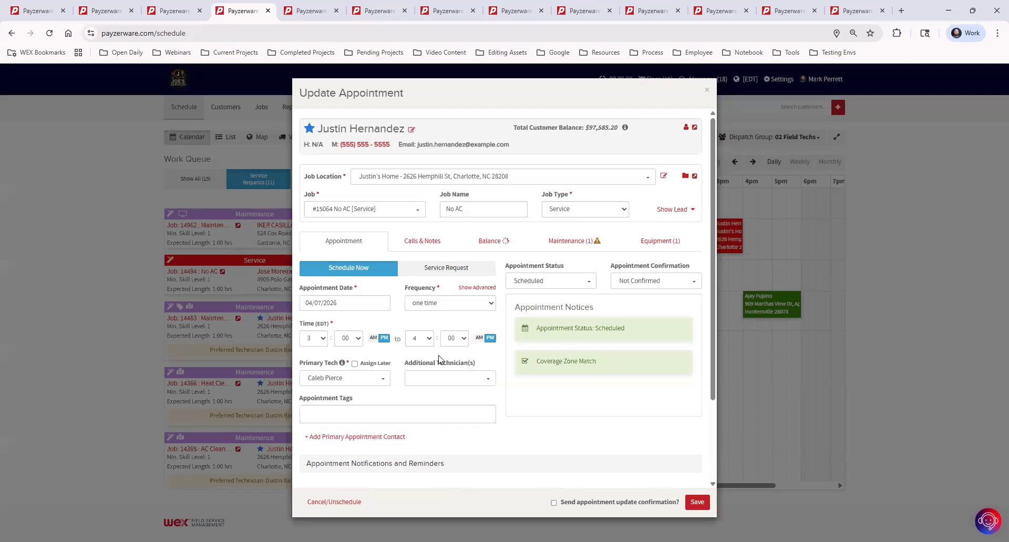
scroll(439, 359, "down", 2)
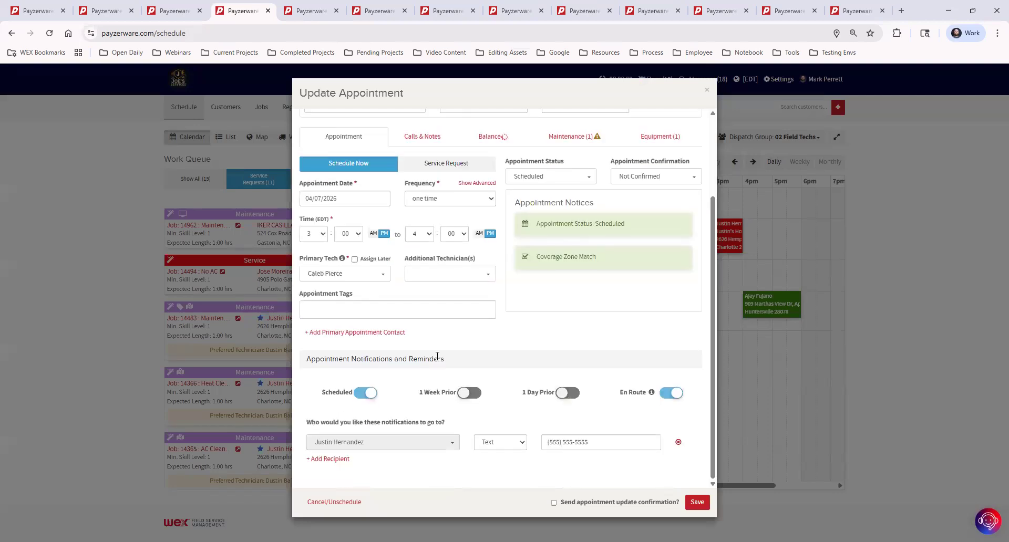
left_click(348, 504)
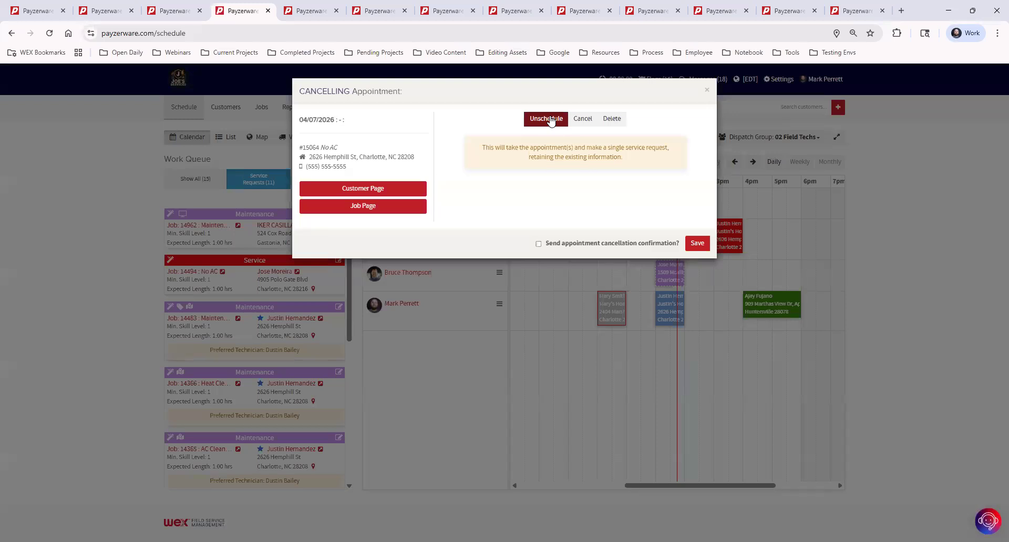
left_click(582, 119)
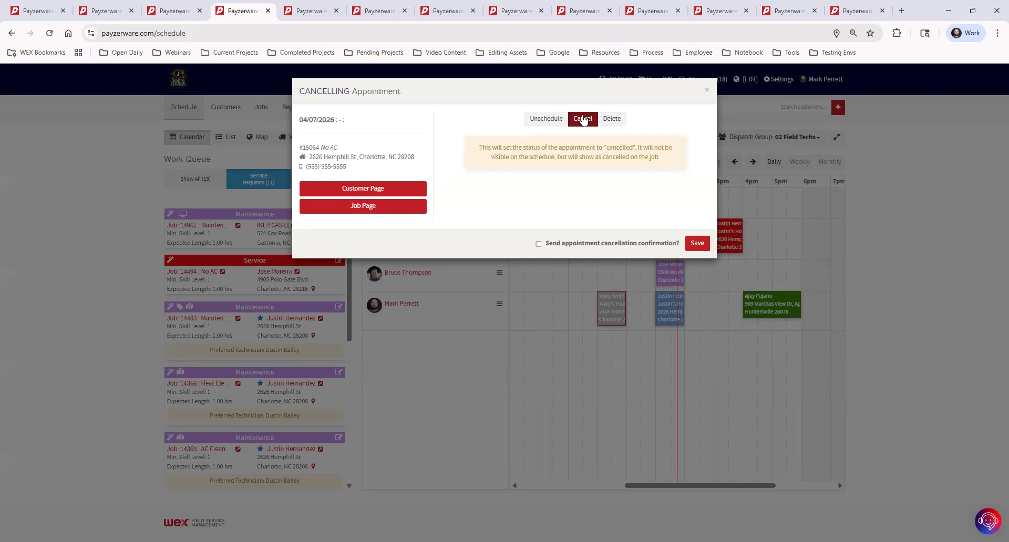
left_click(611, 119)
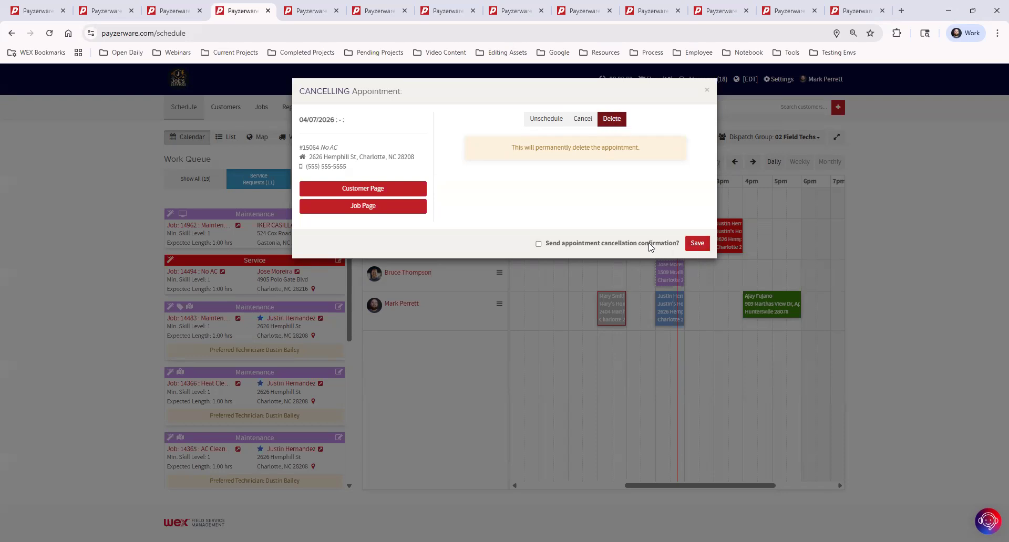
left_click(538, 244)
left_click(707, 93)
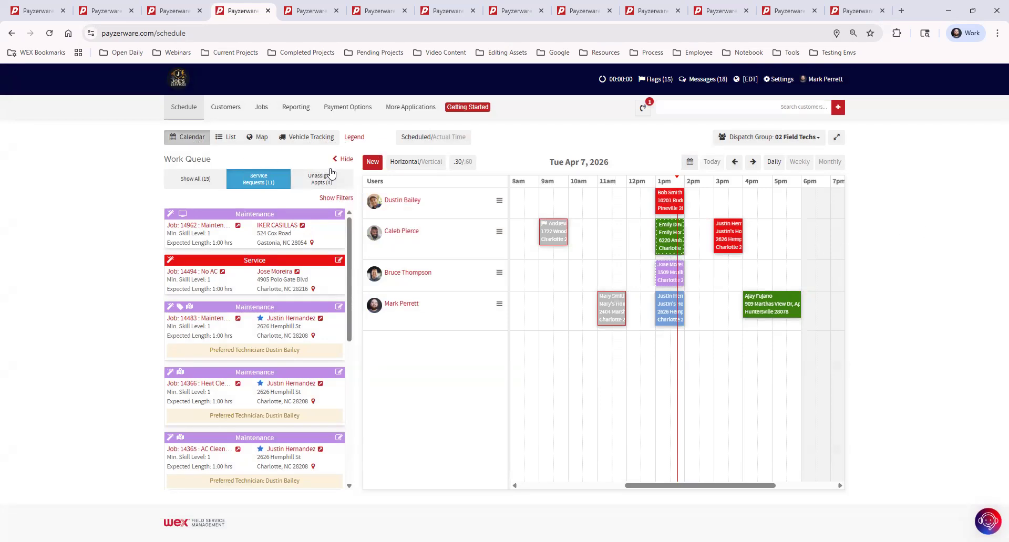
- Hide the work queue, expand the schedule to full width, and switch to vertical technician columns
left_click(345, 158)
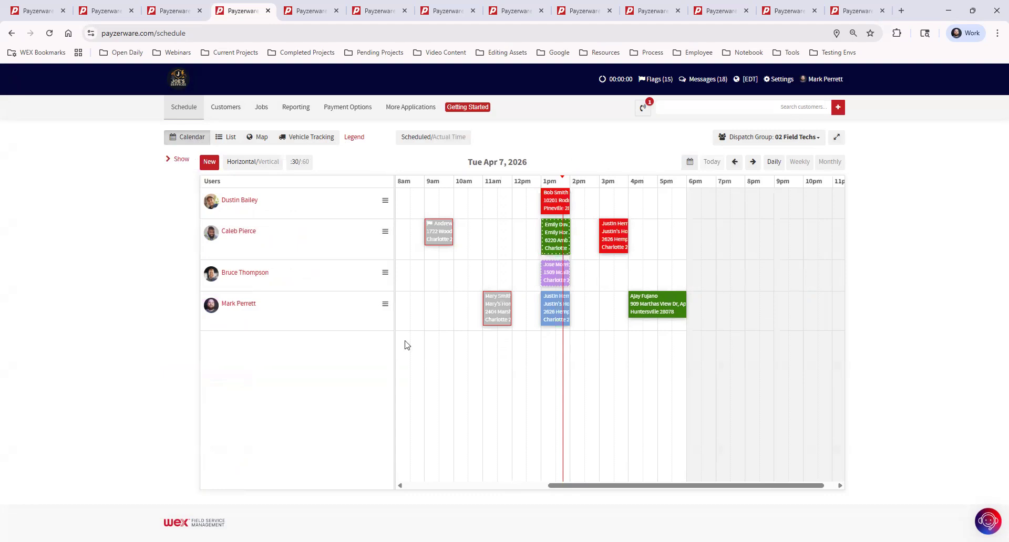
left_click(838, 138)
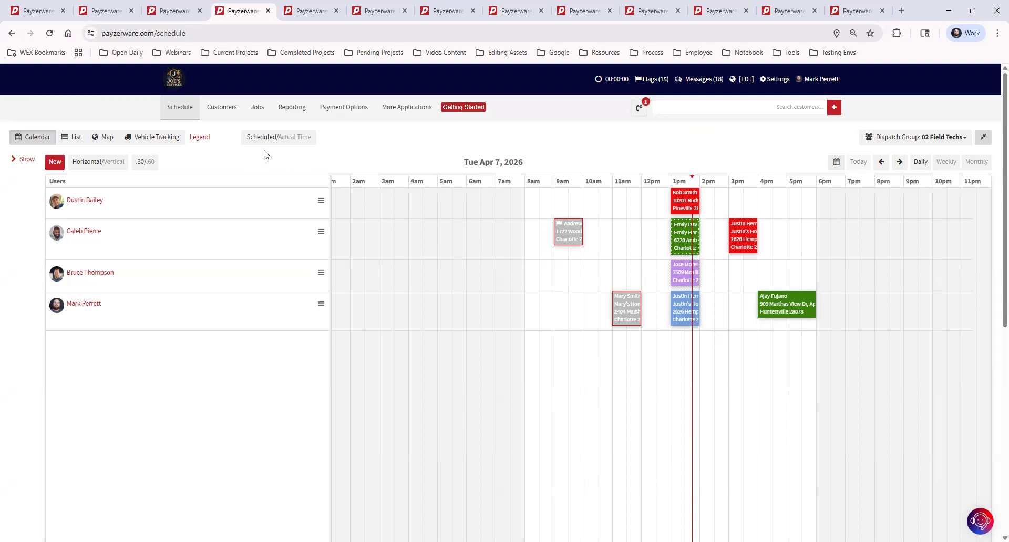
left_click(104, 163)
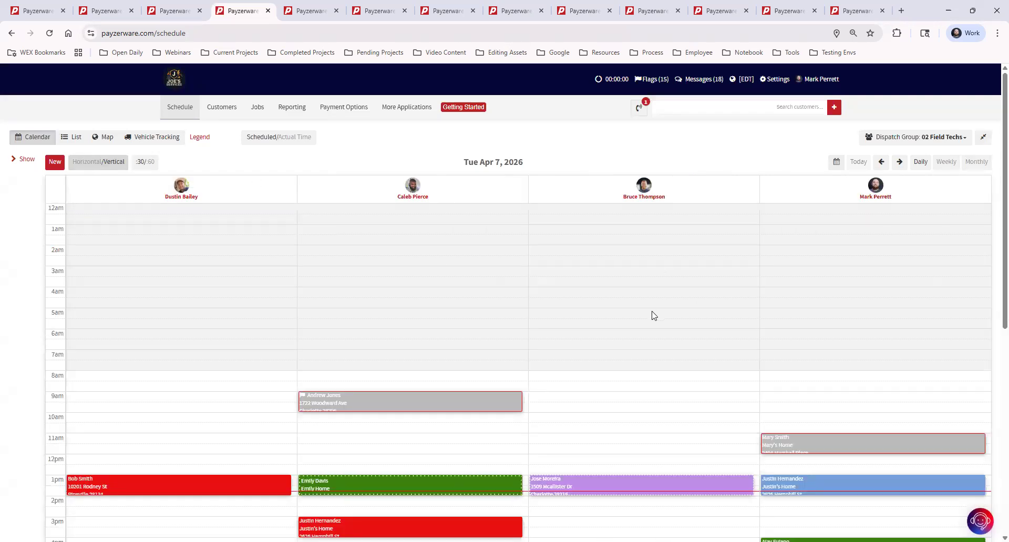
scroll(640, 371, "down", 3)
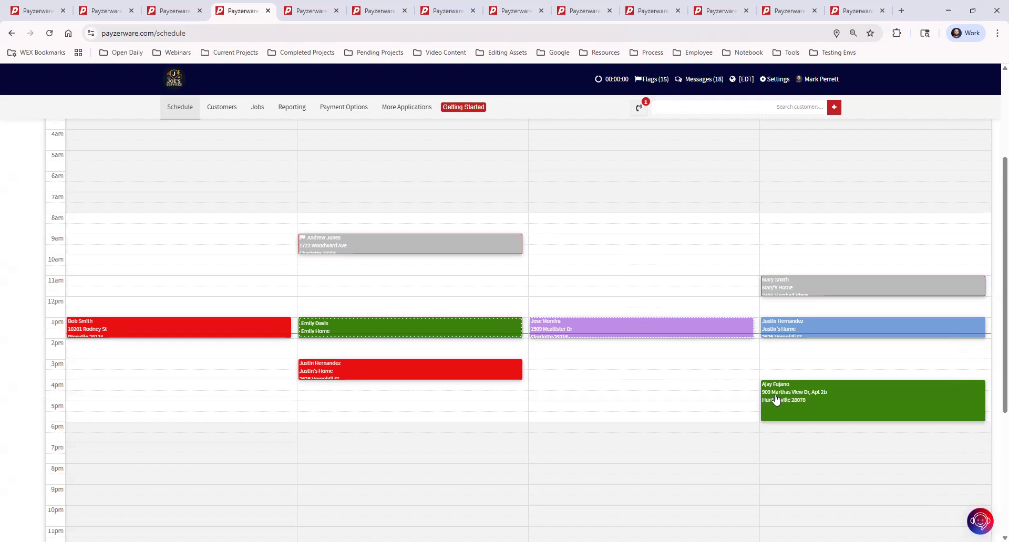
scroll(749, 401, "up", 3)
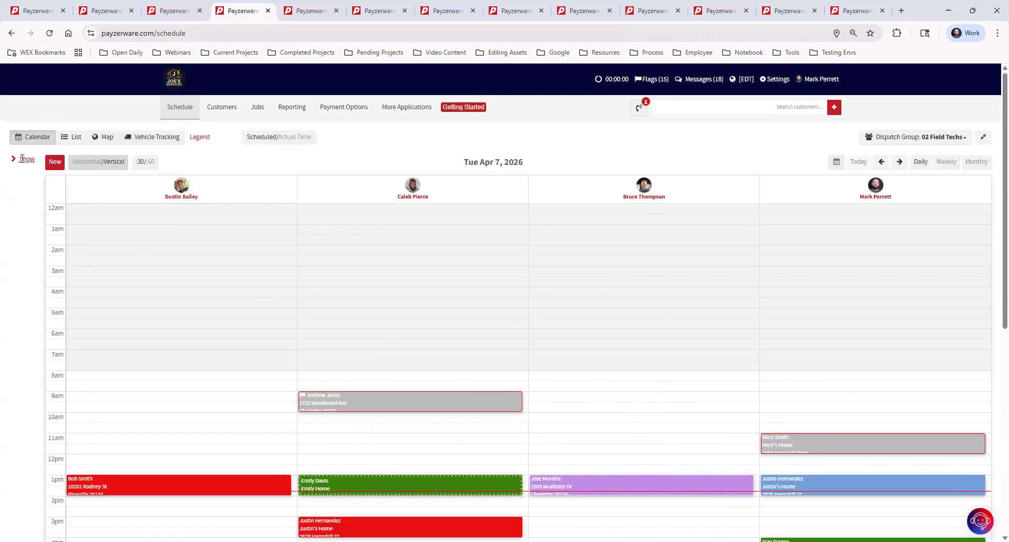
left_click(22, 160)
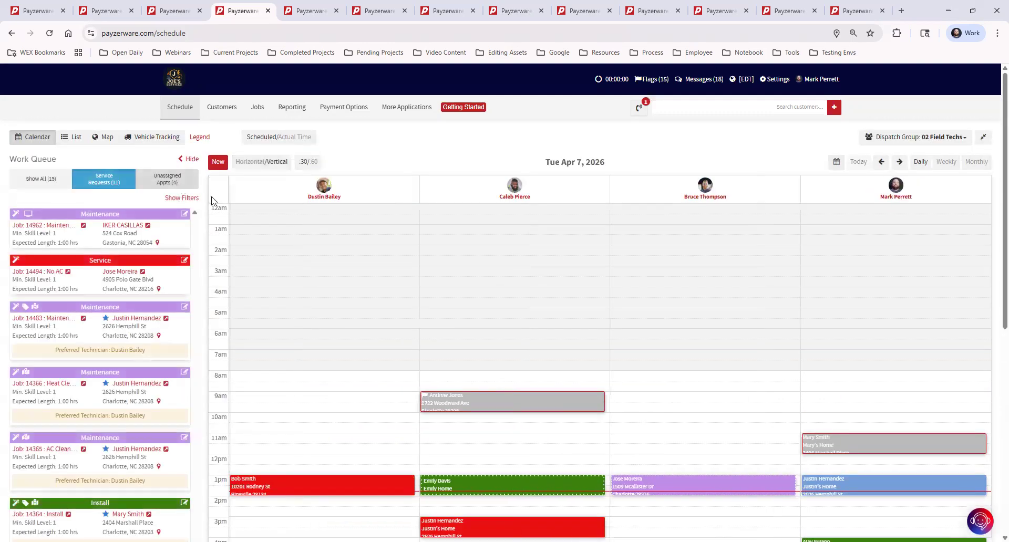
left_click(75, 140)
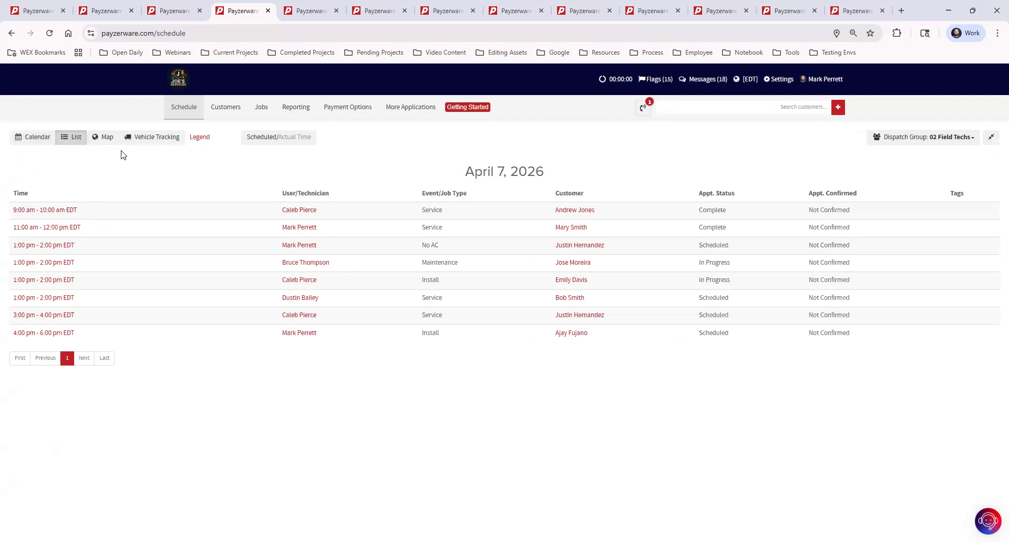
left_click(104, 139)
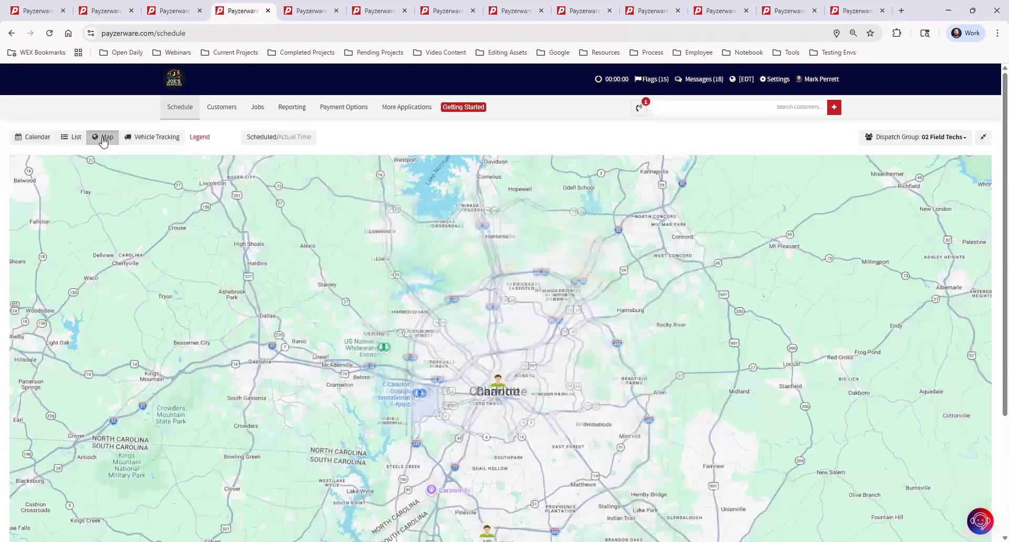
scroll(549, 215, "up", 2)
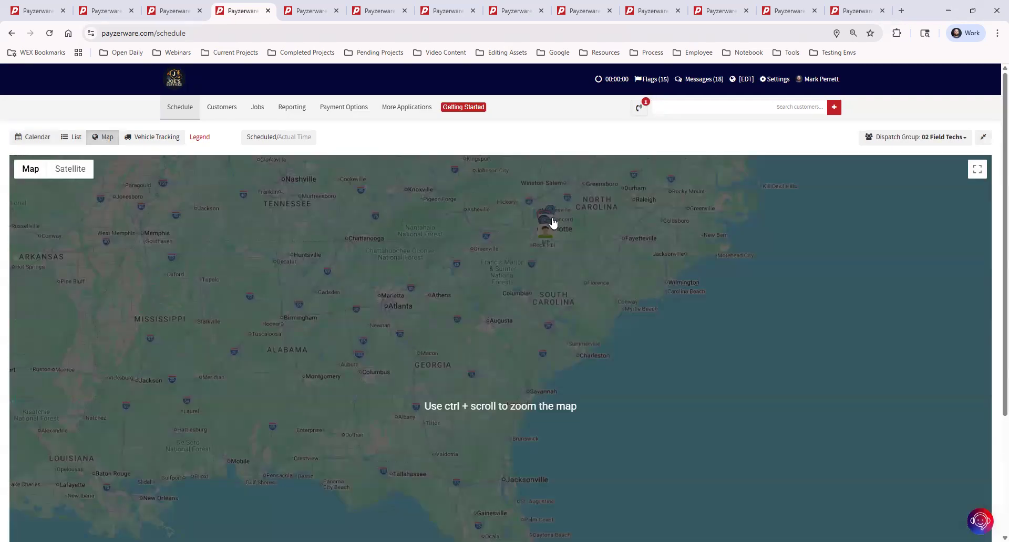
scroll(552, 221, "up", 3, "ctrl")
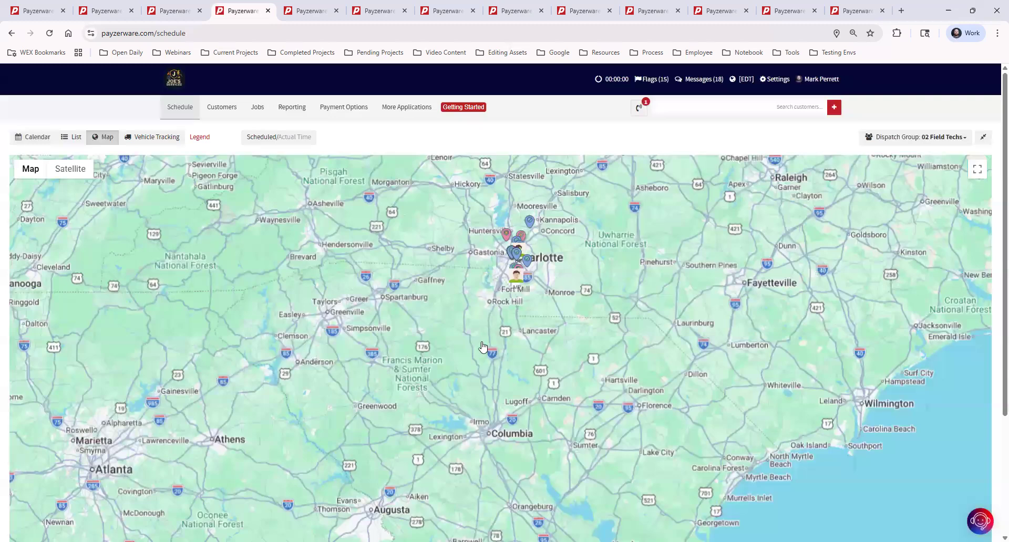
scroll(520, 266, "up", 4, "ctrl")
left_click_drag(511, 313, 532, 362)
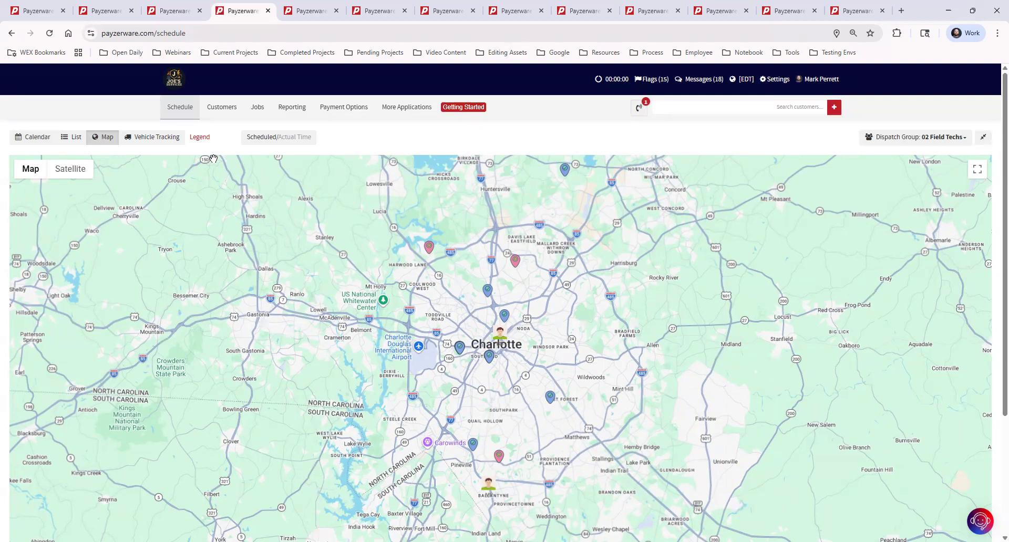
left_click(33, 137)
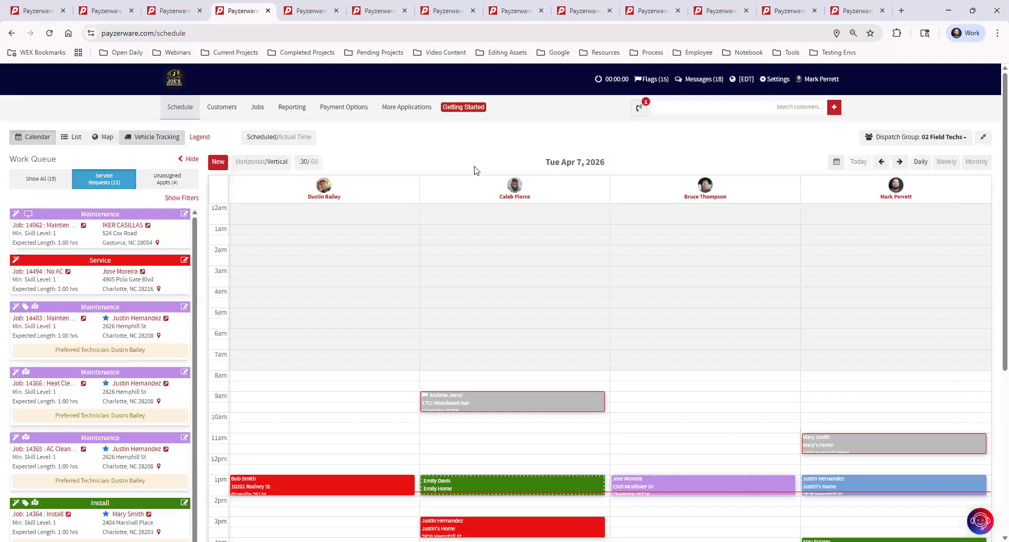
- Switch to horizontal technician rows and compare 60-minute against 30-minute timeline columns
left_click(251, 162)
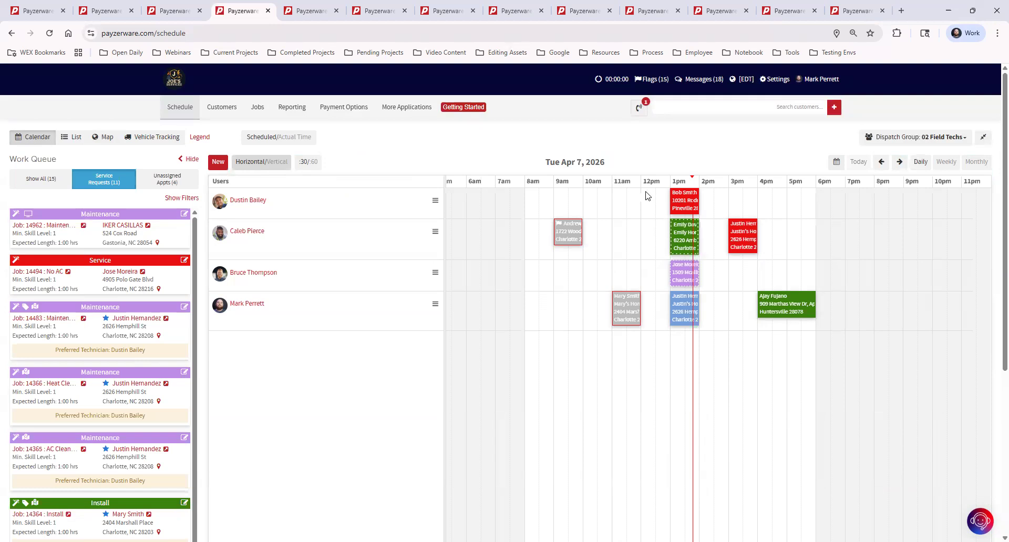
left_click(307, 162)
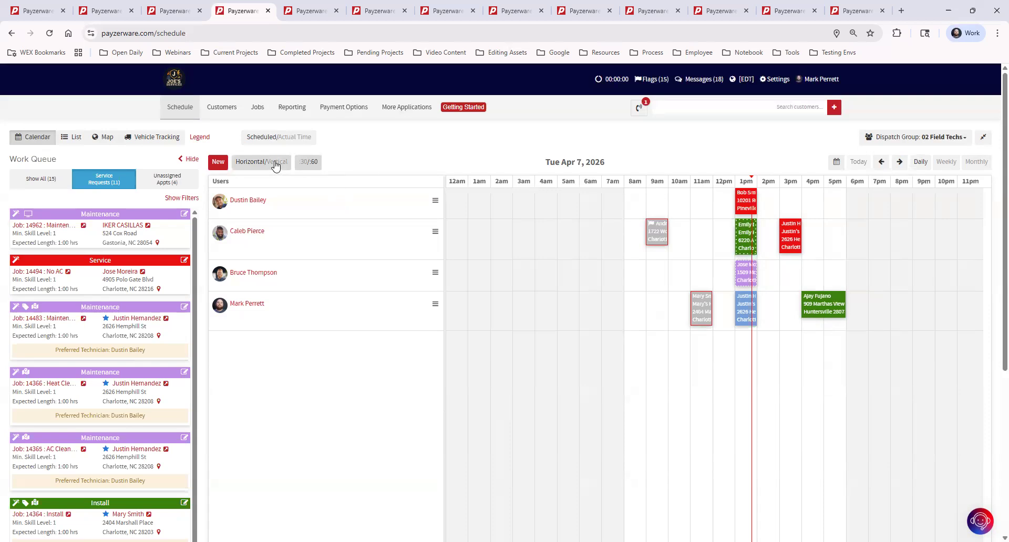
left_click(307, 162)
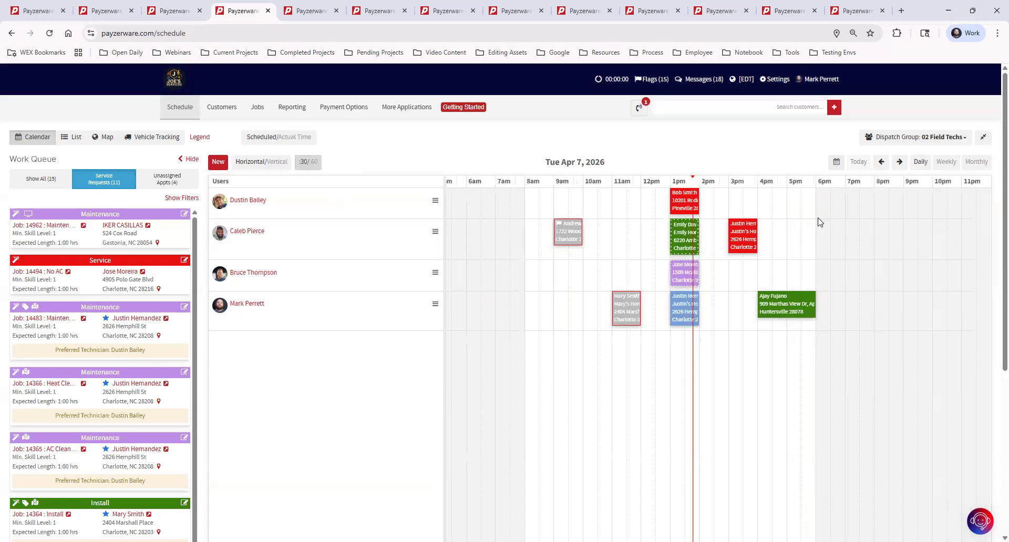